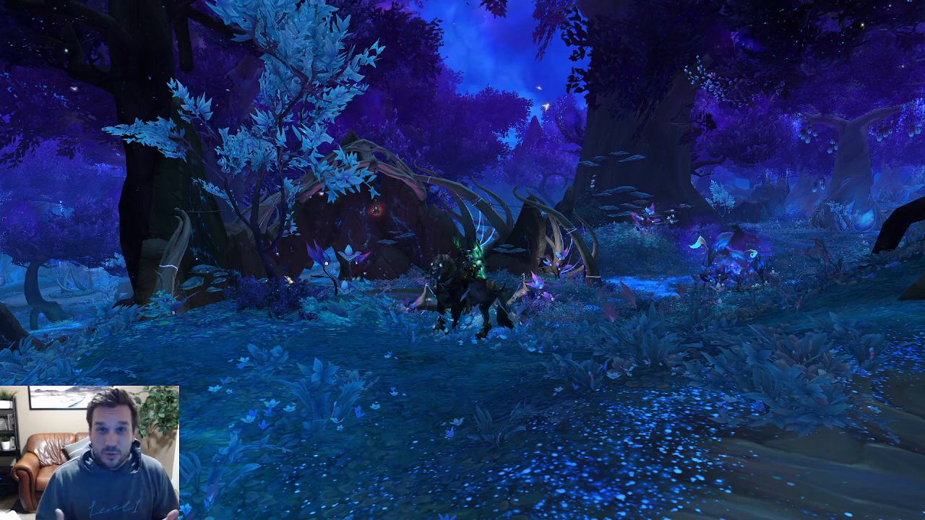
Bring the hidden game interface back on screen
left_click_drag(463, 260, 513, 276)
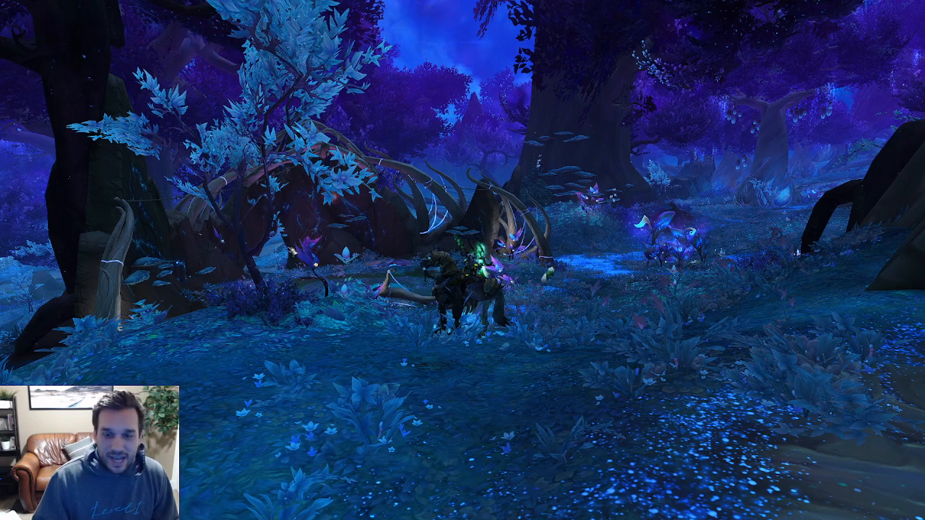
key("alt+z")
left_click_drag(463, 261, 408, 262)
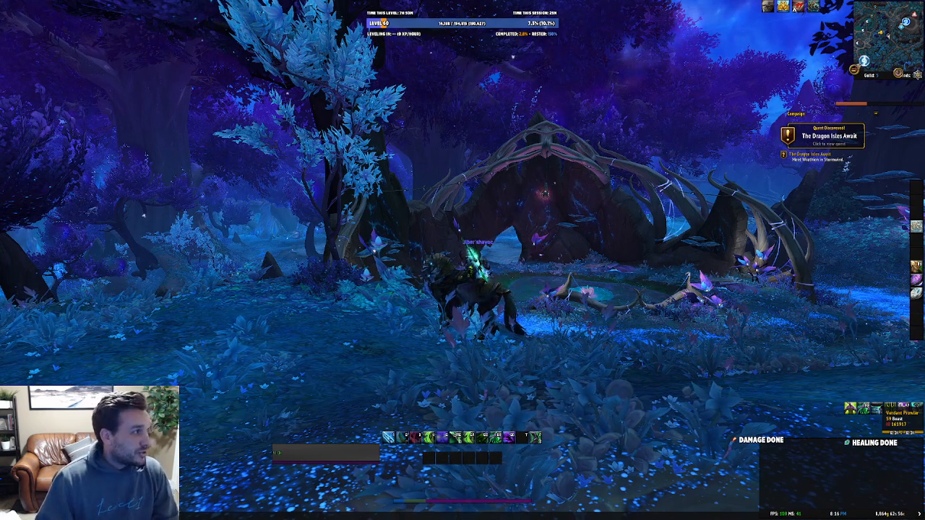
Bring the browser with Wago.io over the game and list the ElvUI profiles for the Damage Dealing role
left_click_drag(924, 144, 248, 44)
mouse_move(203, 96)
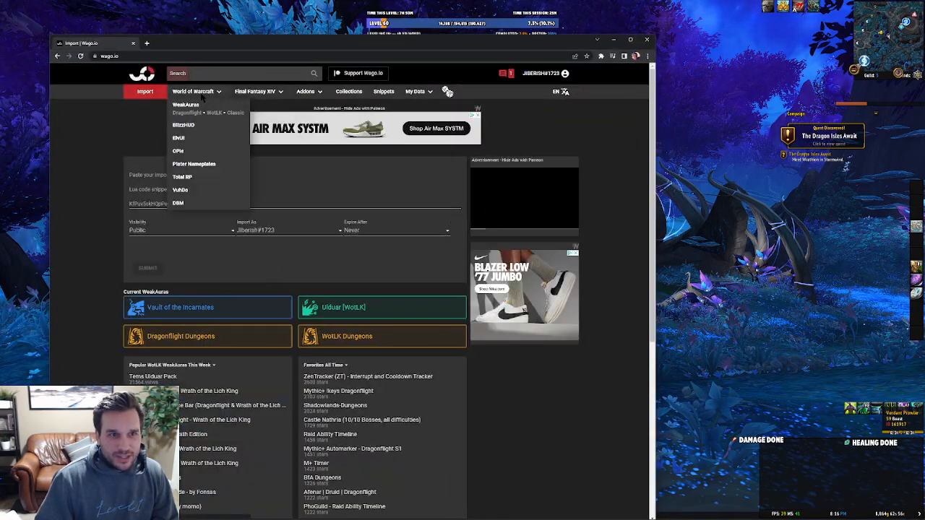
left_click(179, 138)
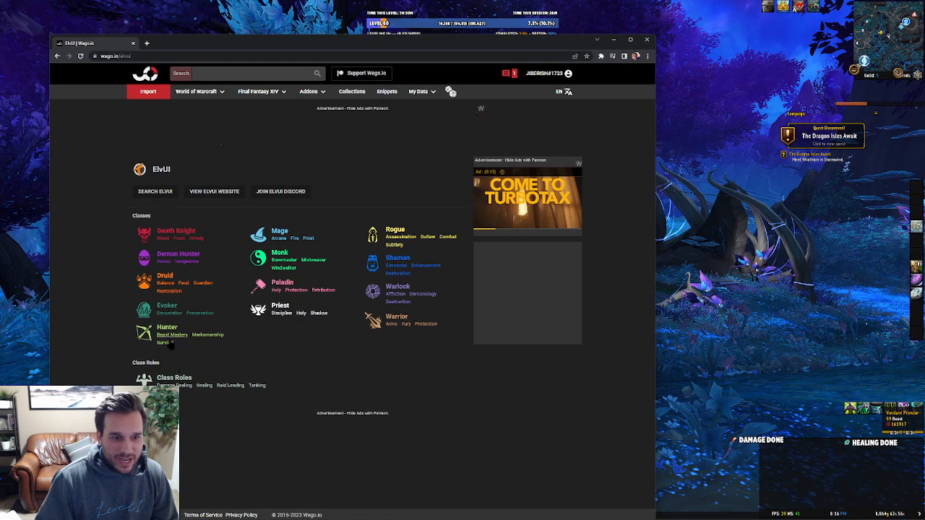
left_click(174, 386)
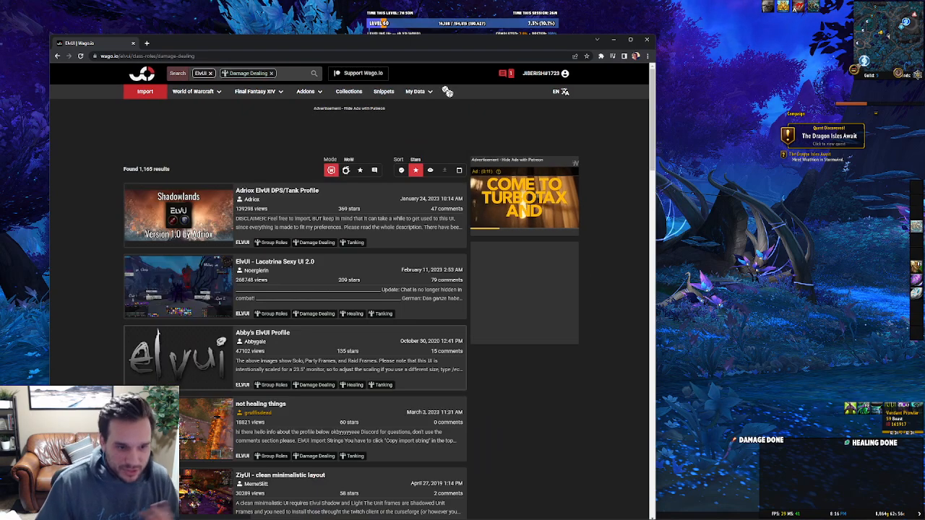
Find the "Piecez UPDATED (9.2.5)" profile in the list and copy its import string
scroll(126, 374, "down", 1)
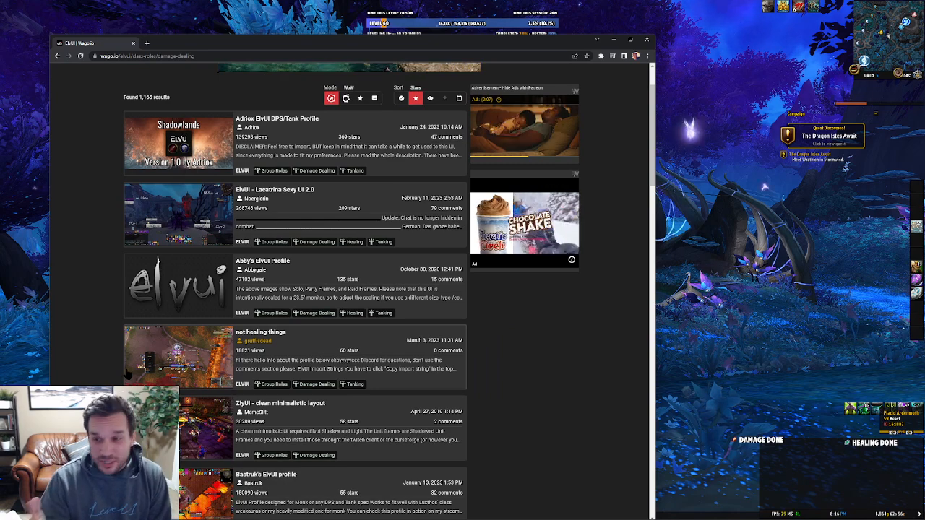
scroll(127, 374, "down", 2)
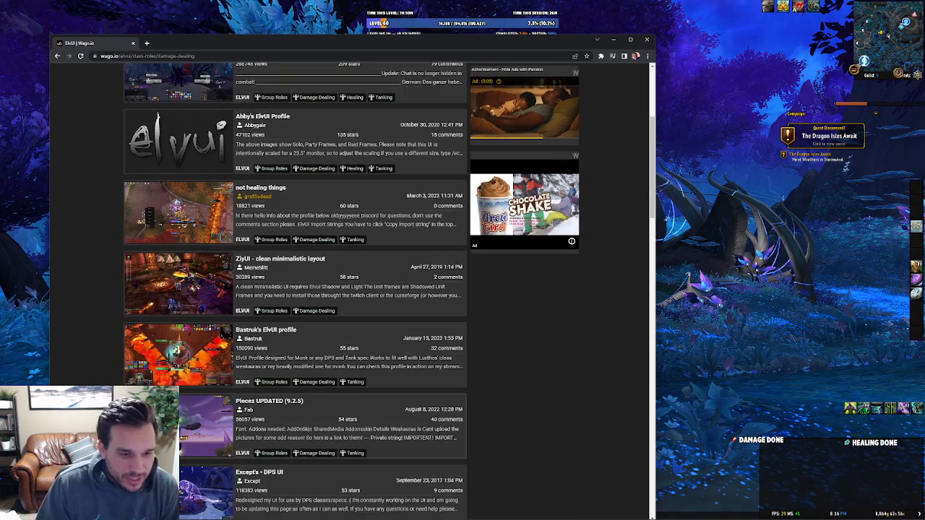
scroll(258, 341, "down", 2)
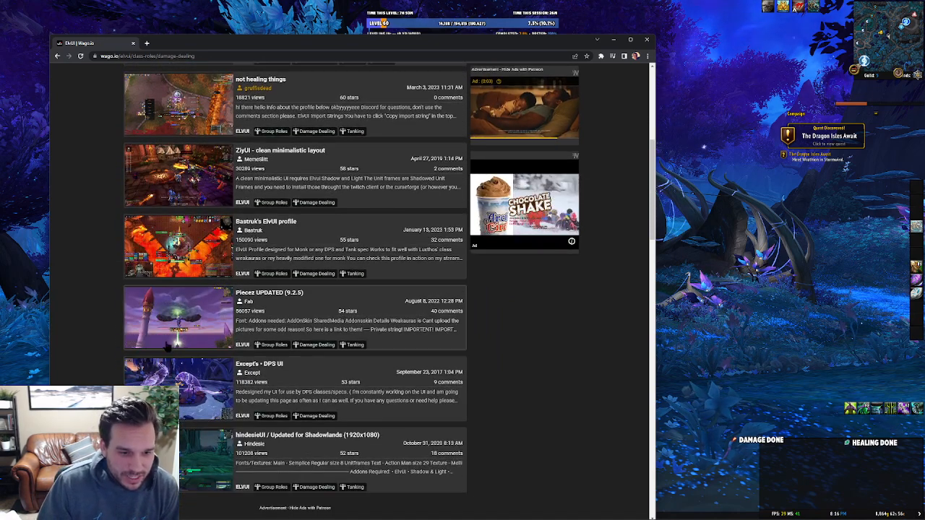
left_click(269, 326)
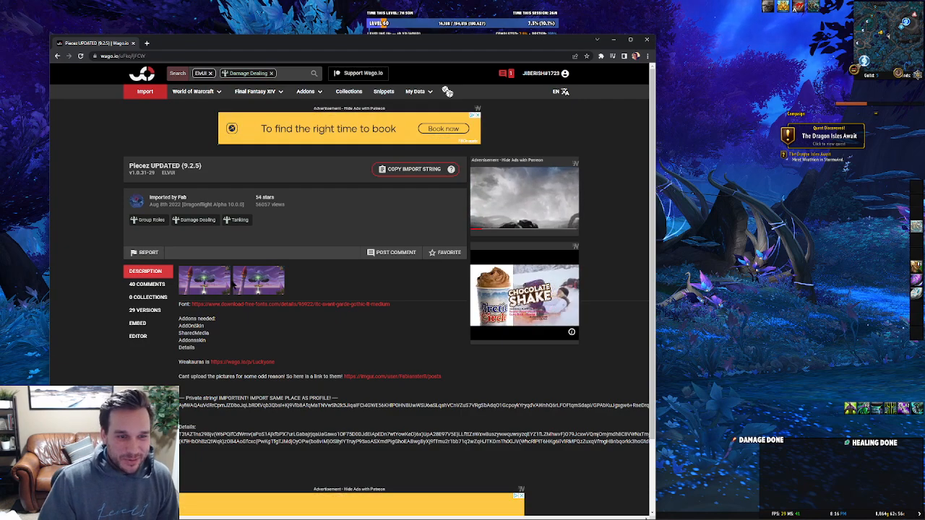
left_click(423, 174)
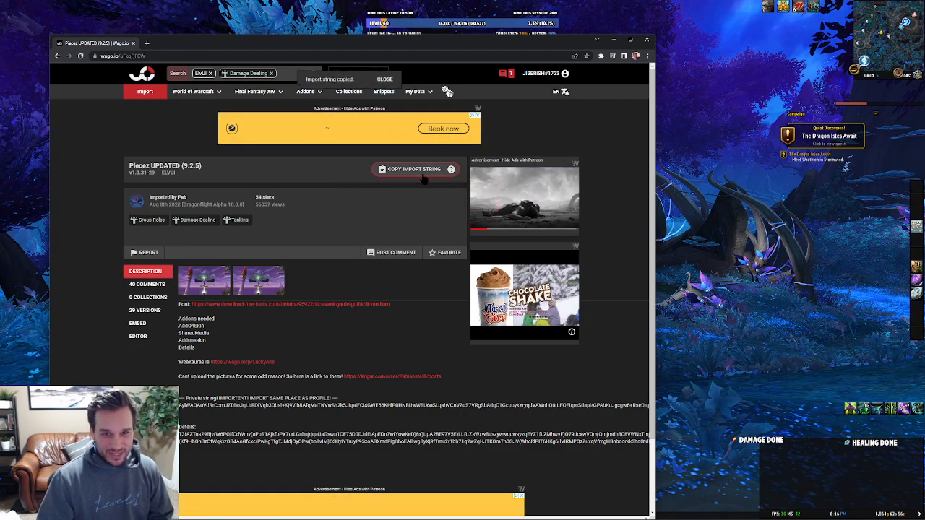
Switch back to World of Warcraft and paste the copied string into ElvUI's profile import window
key("alt+Tab")
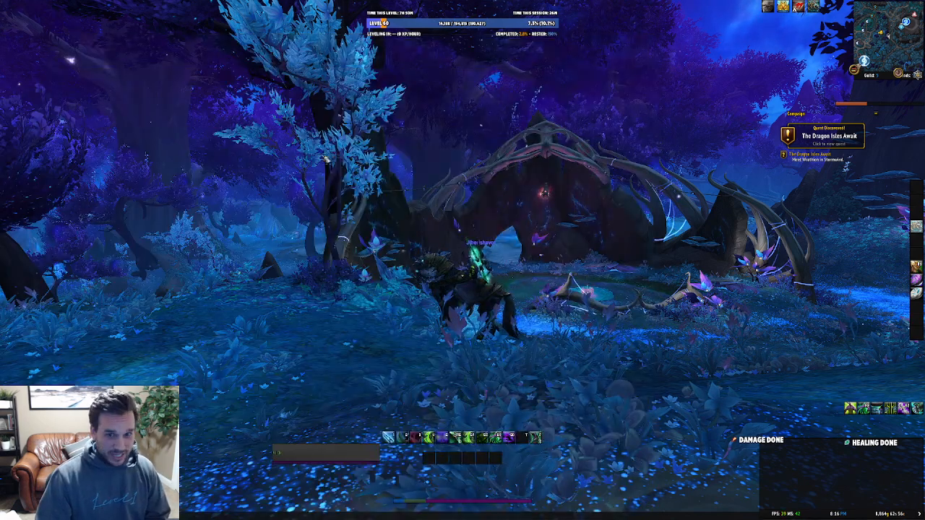
key("Escape")
left_click(469, 279)
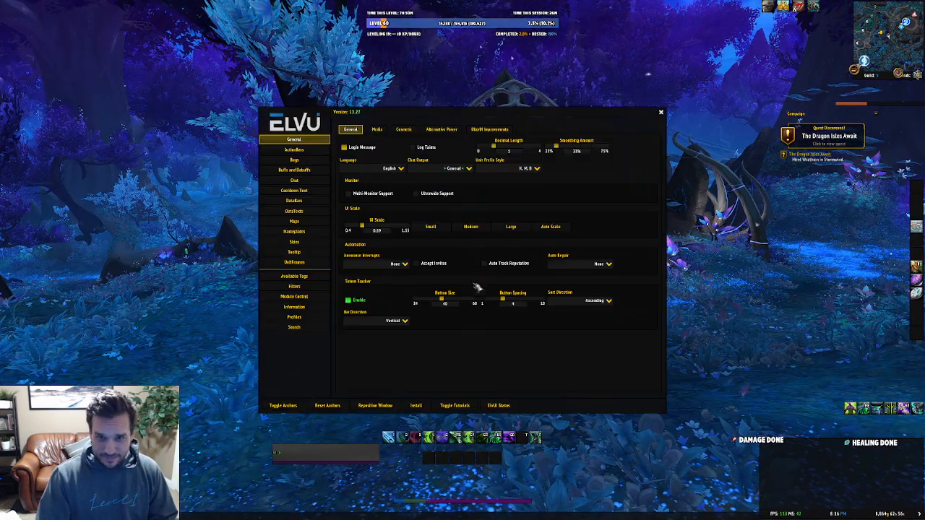
left_click(306, 319)
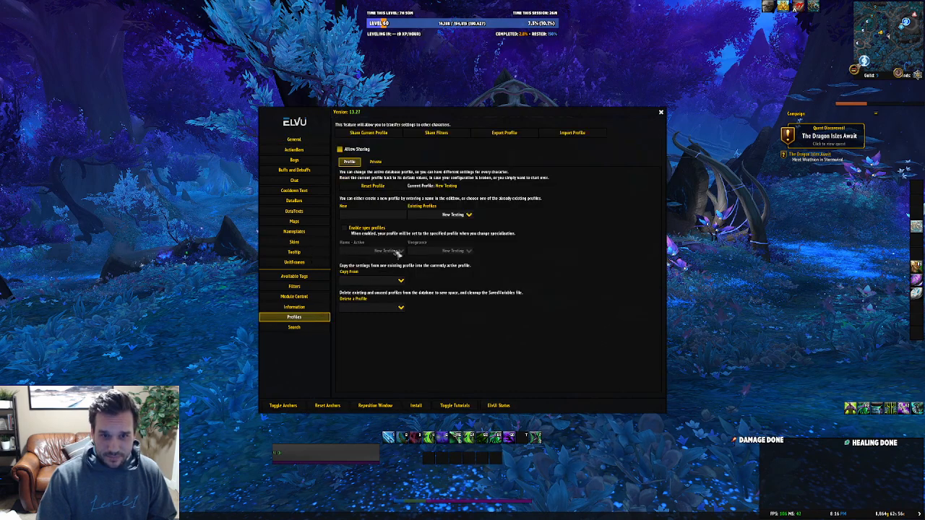
left_click(572, 132)
key("ctrl+v")
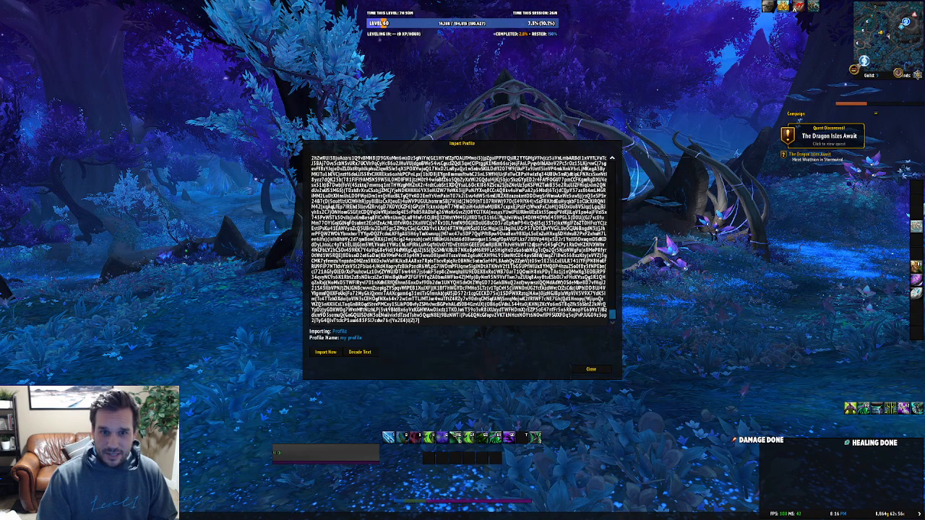
Import the pasted profile under the name "Fab Edit for YouTube" and close the ElvUI windows
left_click(325, 351)
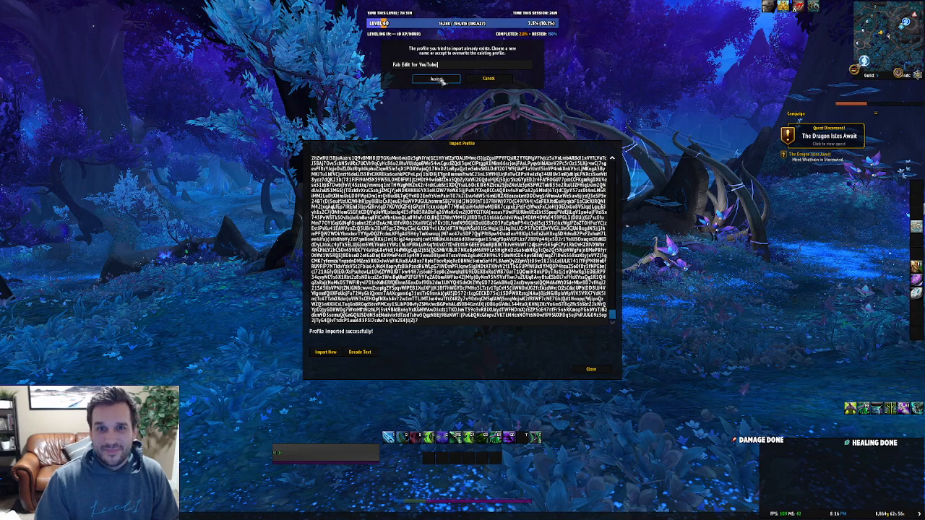
key("Return")
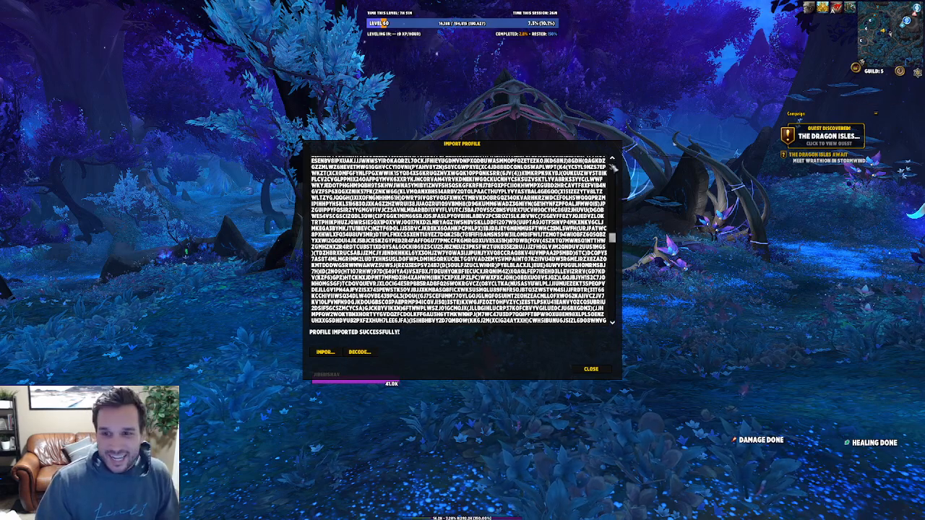
left_click(593, 369)
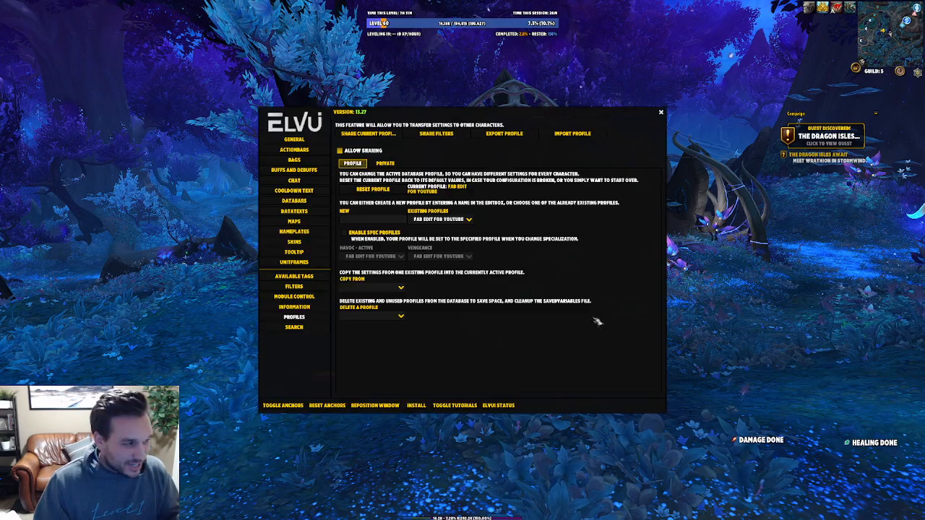
left_click(661, 113)
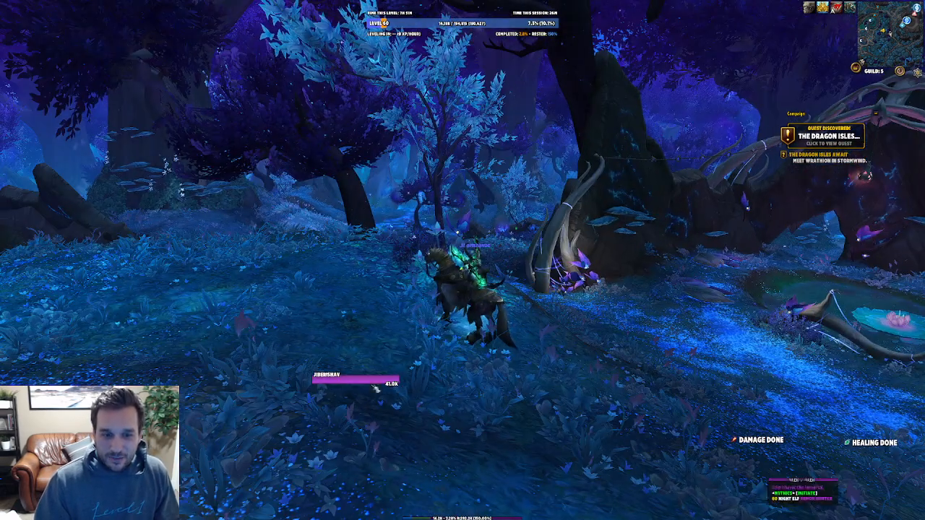
Reopen the ElvUI settings, preview the party unit frames and move the settings window aside to examine them
left_click_drag(273, 300, 318, 292)
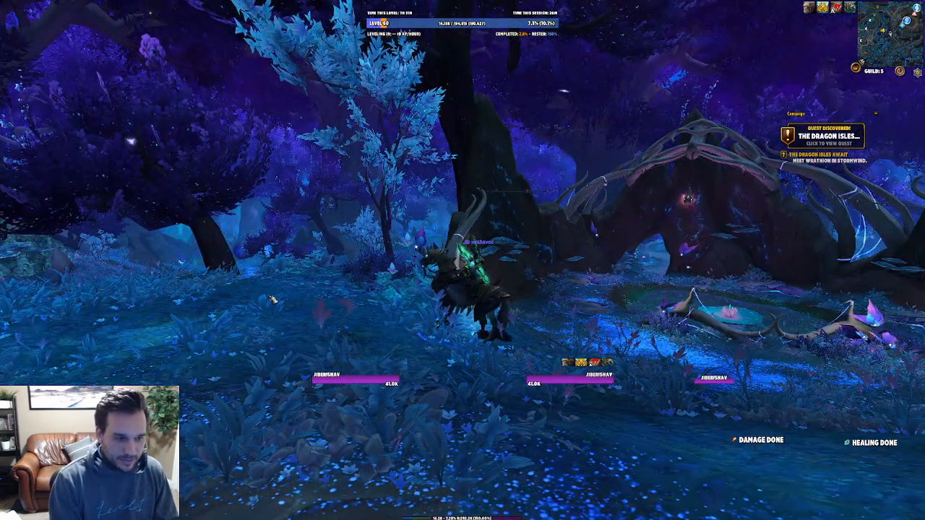
key("Return")
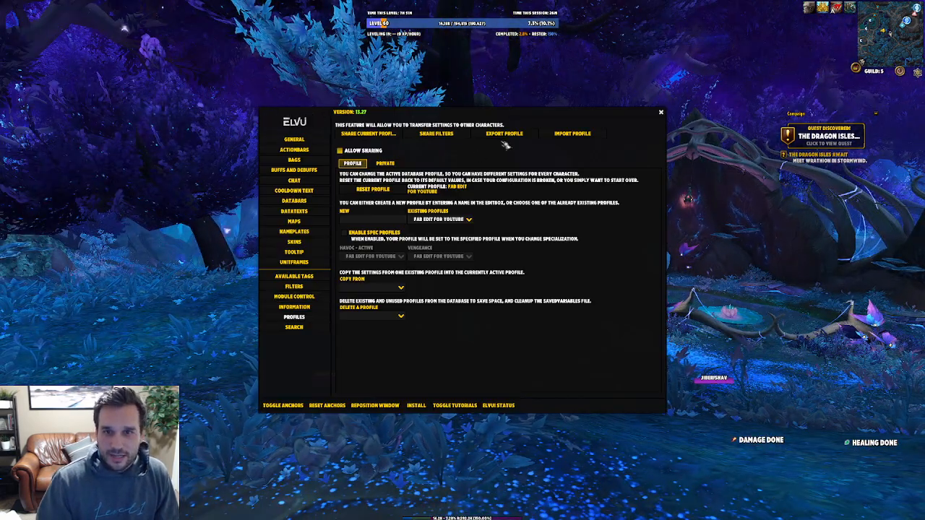
left_click(294, 262)
left_click(474, 157)
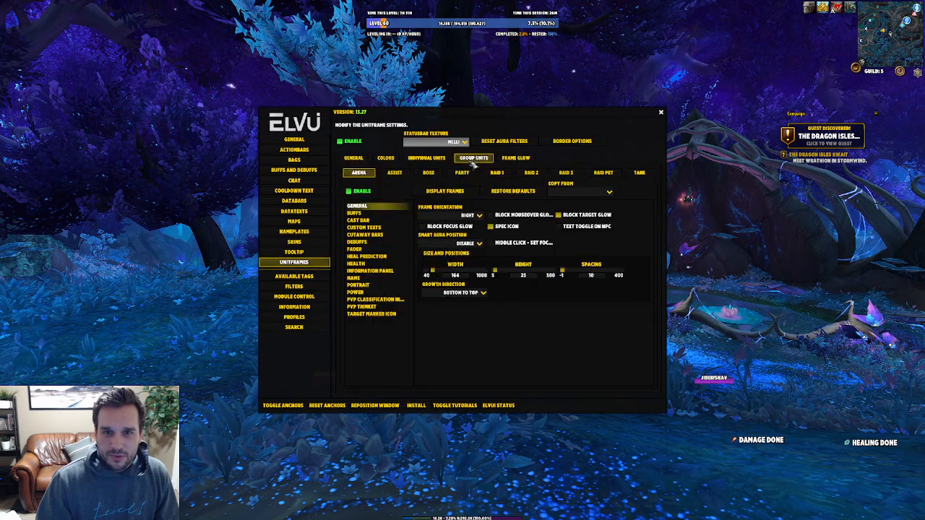
left_click(462, 172)
left_click(467, 190)
left_click_drag(467, 122, 646, 118)
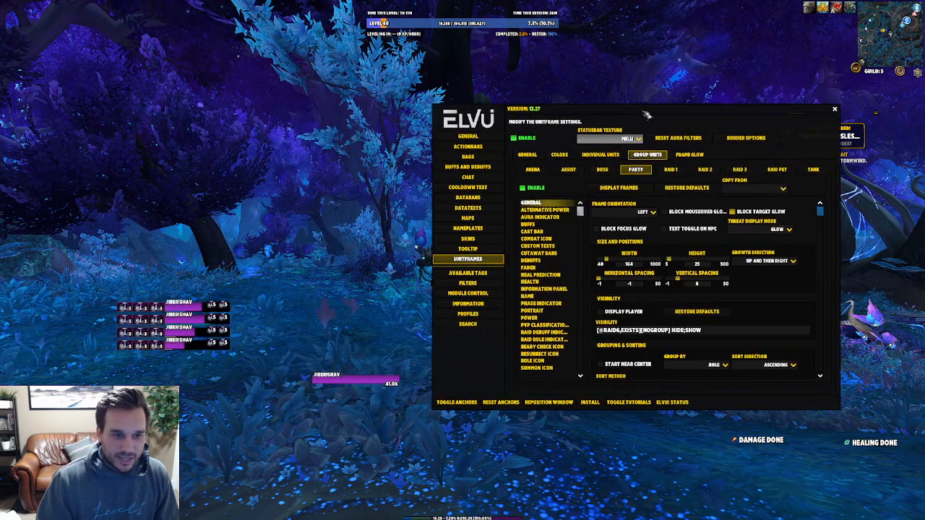
Preview the Raid 1 unit frames, examine their layout and hide the preview again
left_click(685, 170)
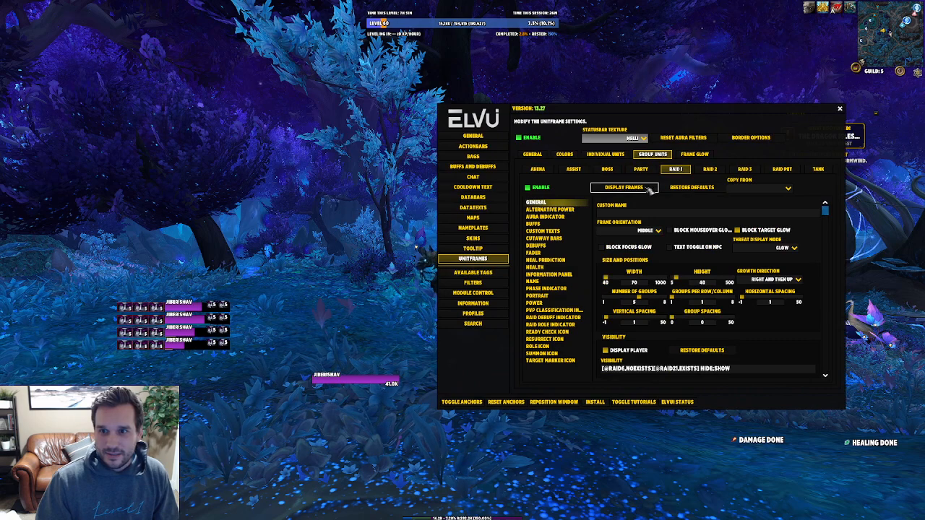
left_click(649, 188)
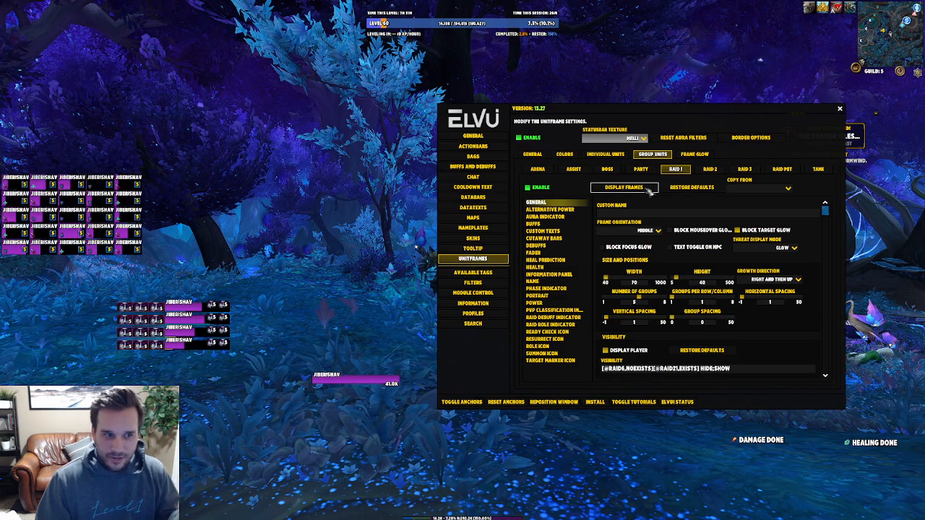
left_click(641, 190)
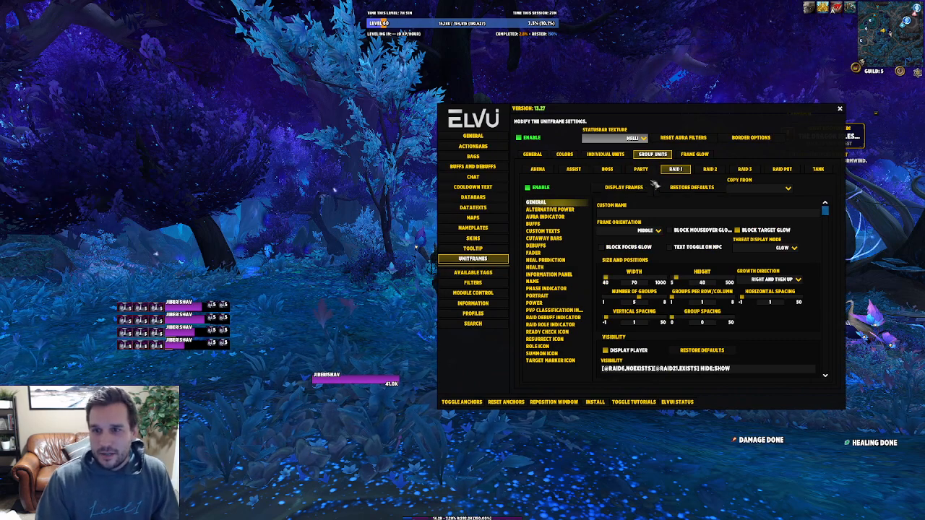
Hide the party frames preview and close the ElvUI settings
left_click(640, 169)
left_click(645, 188)
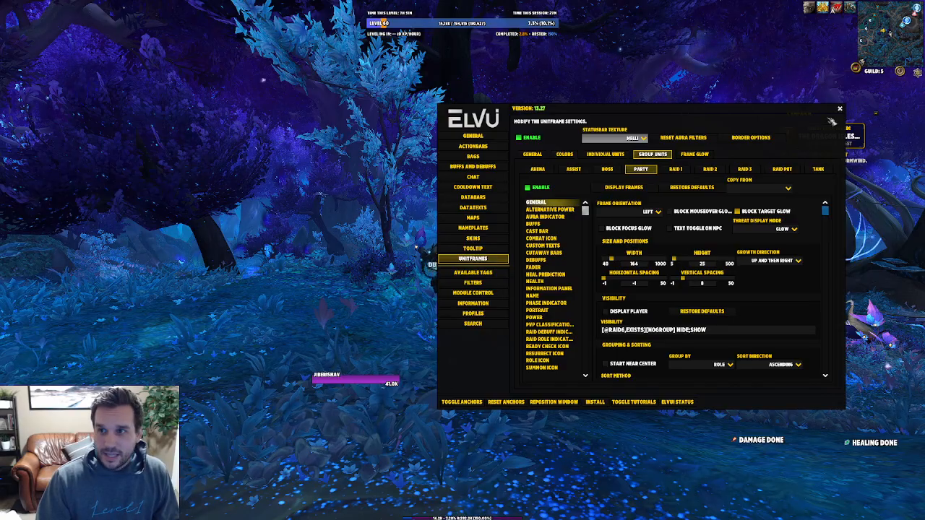
left_click(840, 108)
left_click_drag(553, 350, 535, 350)
left_click_drag(376, 323, 373, 323)
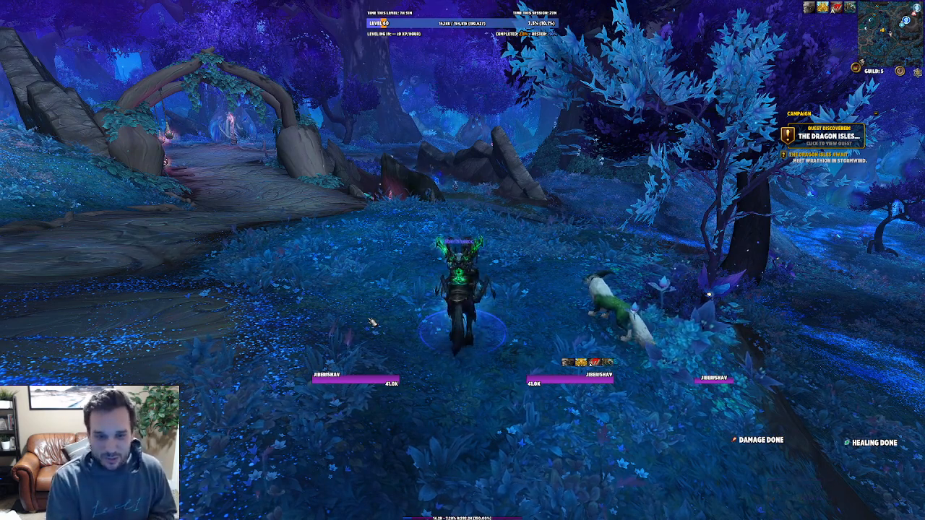
left_click_drag(370, 319, 380, 311)
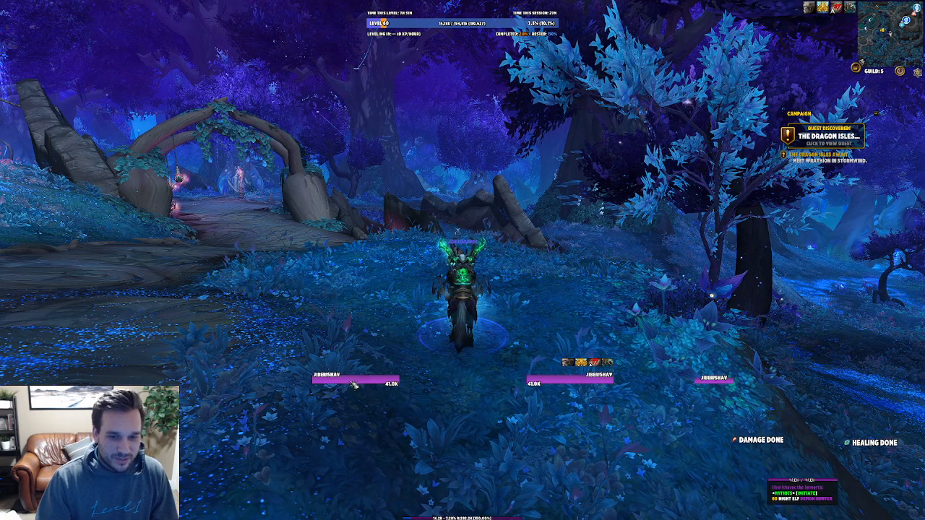
left_click_drag(419, 367, 387, 377)
Enable the AddOnSkins and ElvUI Eltruism addons in the game's addon list and reload the UI
key("Escape")
key("Escape")
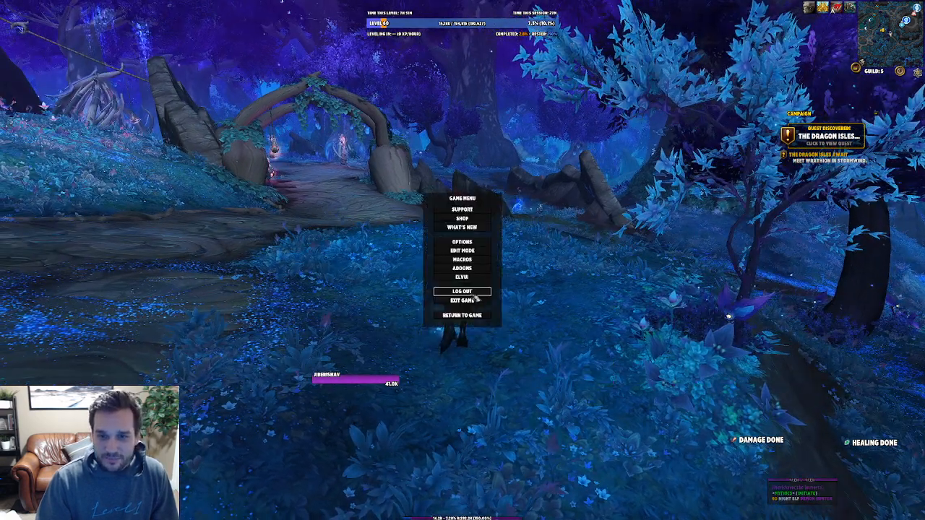
left_click(463, 268)
scroll(440, 152, "down", 15)
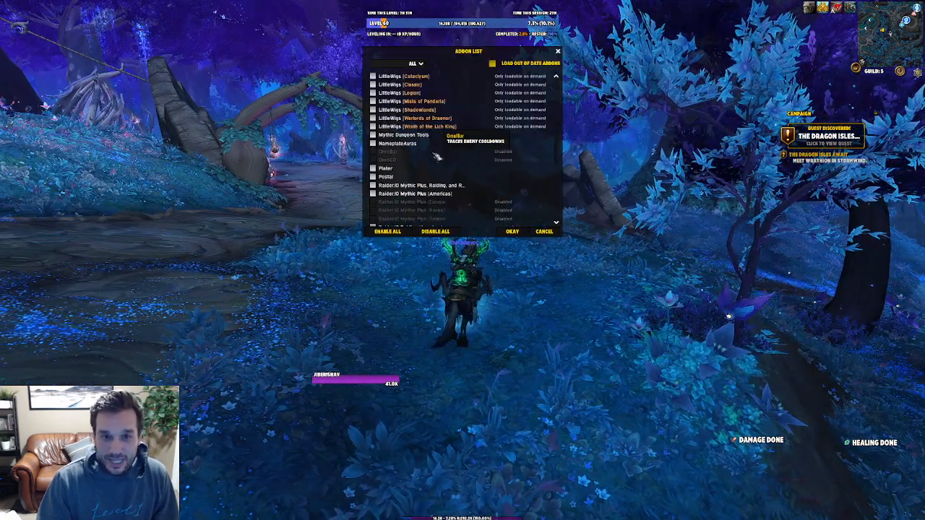
scroll(436, 157, "down", 15)
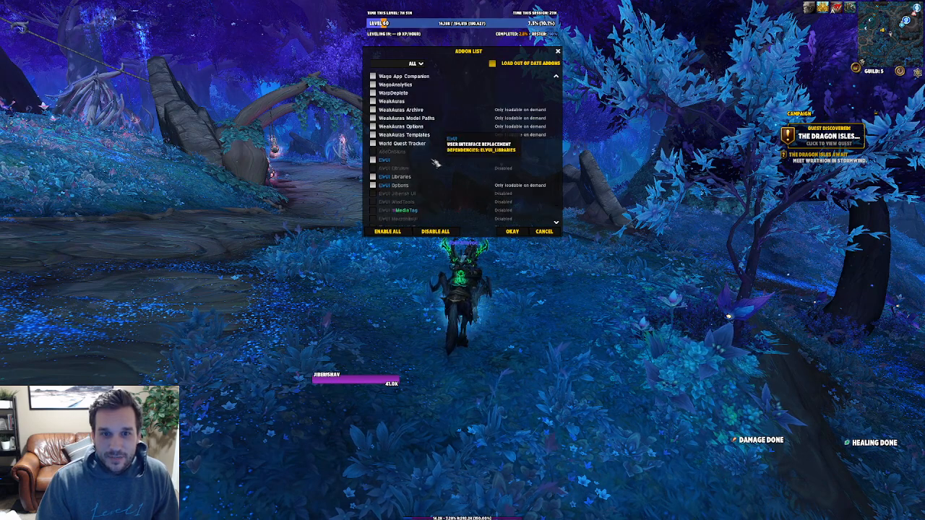
left_click(379, 168)
left_click(373, 152)
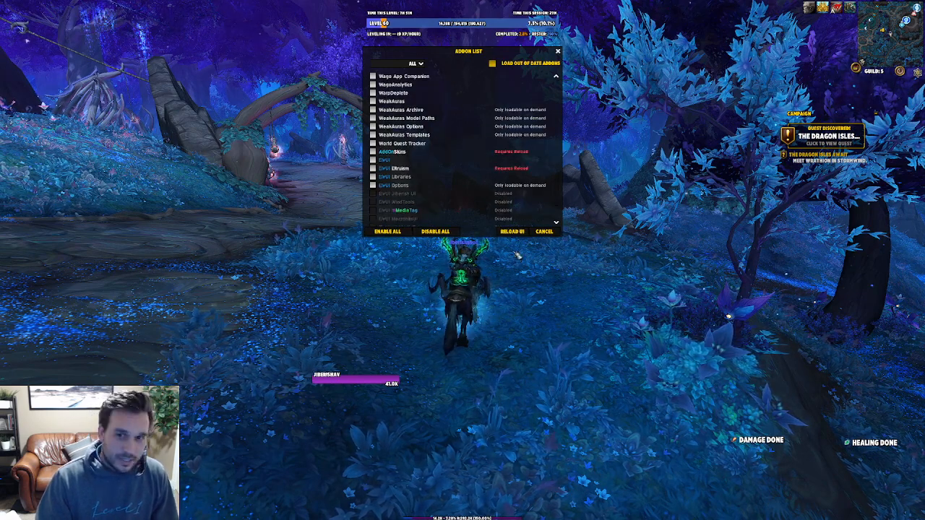
left_click(511, 232)
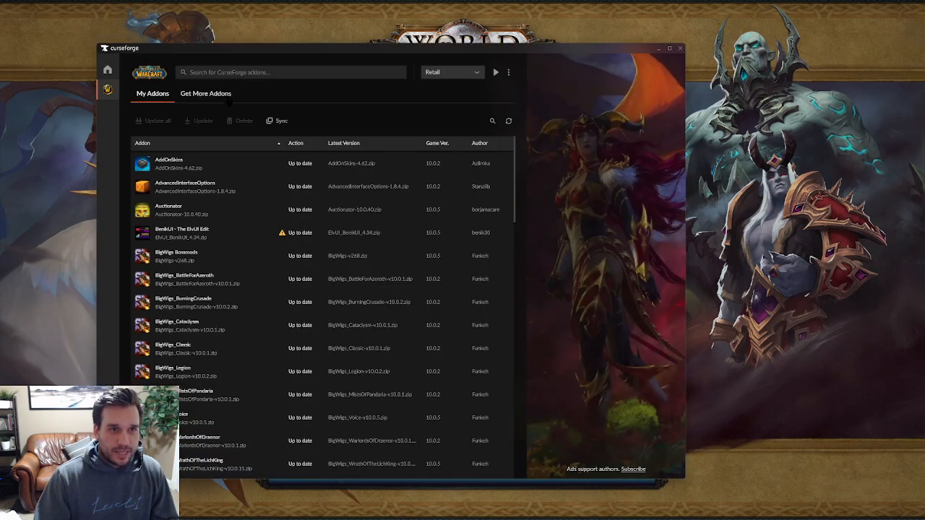
Switch to CurseForge and search its addon catalogue for "eltruism" and "addonskins"
left_click(211, 94)
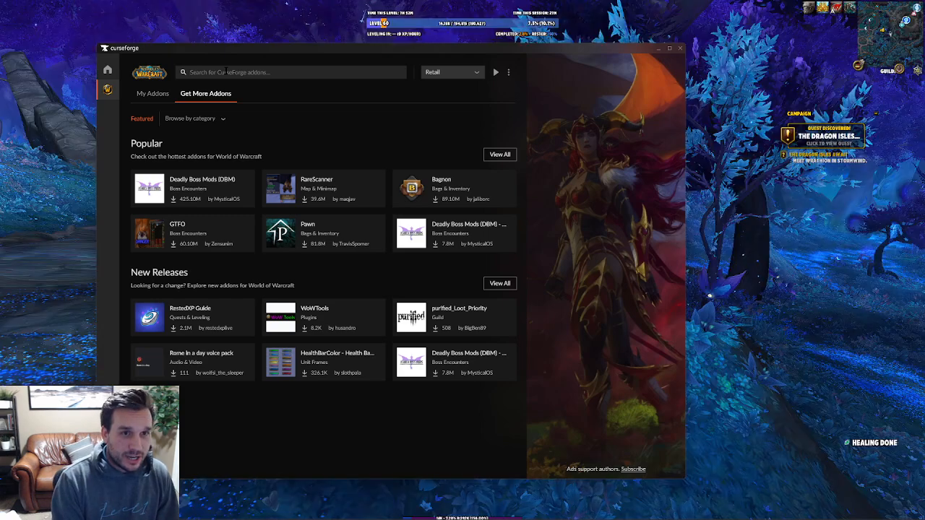
type("eltruism")
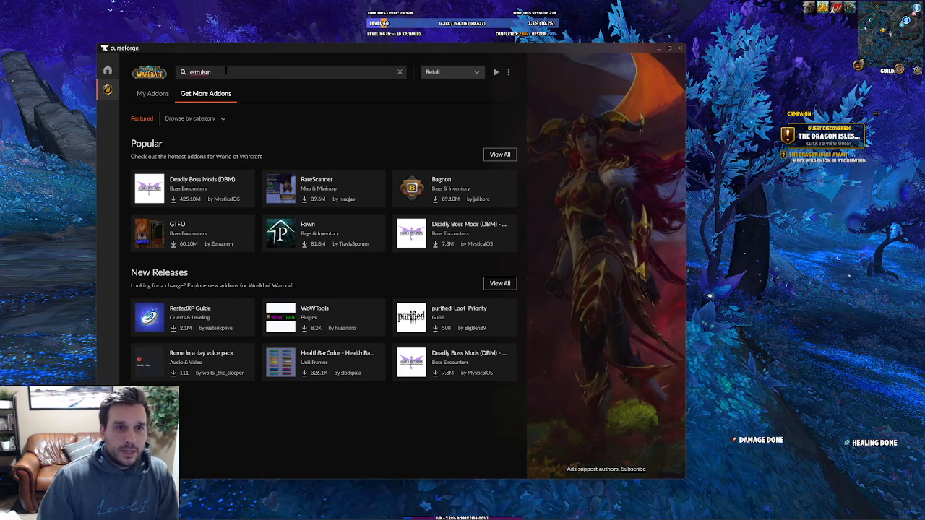
key("Return")
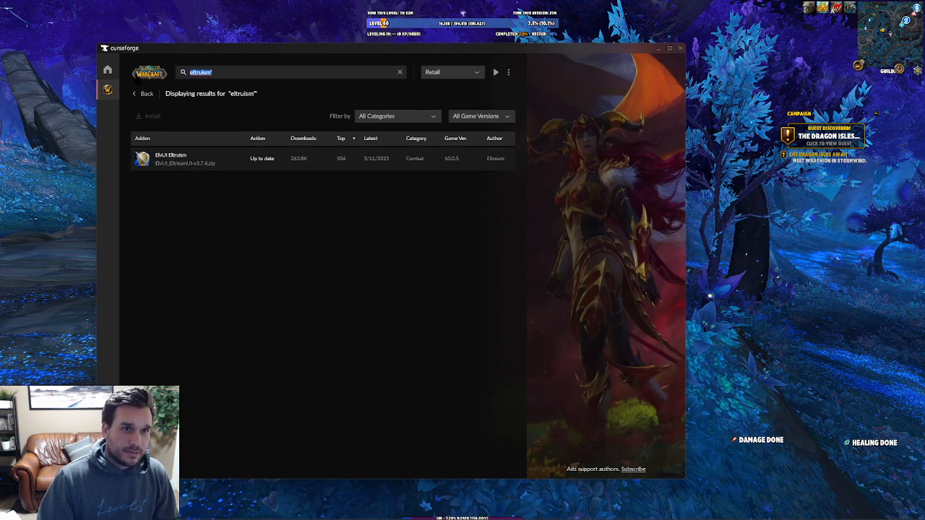
type("addonskins")
key("Return")
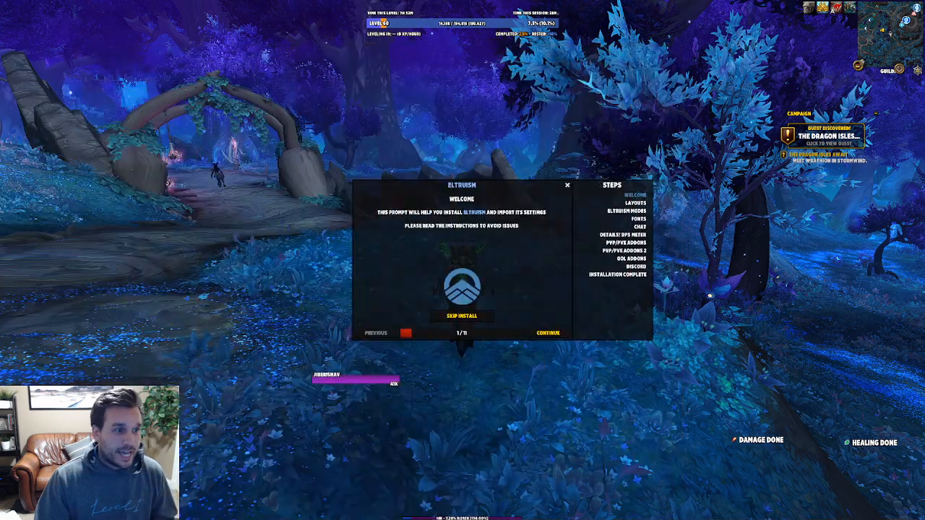
Return to World of Warcraft and skip the Eltruism installation wizard on its welcome page
left_click_drag(215, 173, 307, 176)
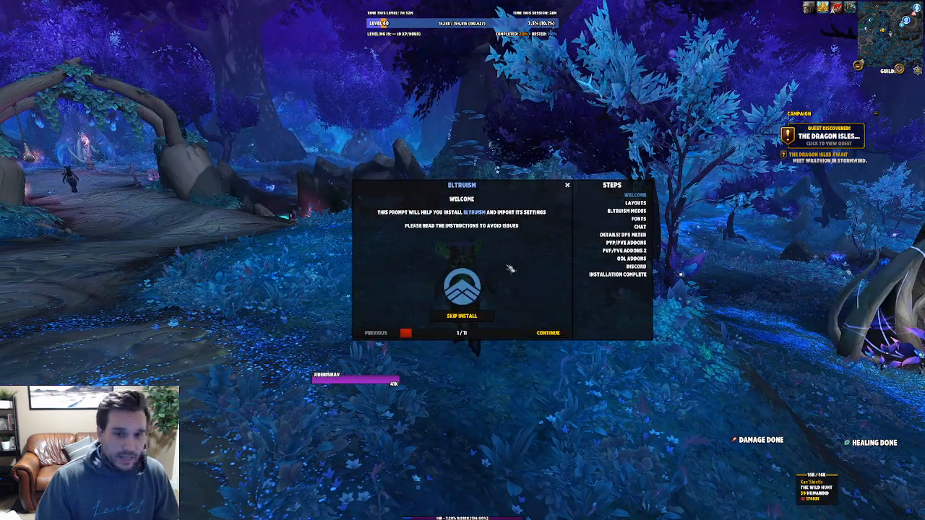
left_click_drag(501, 200, 423, 190)
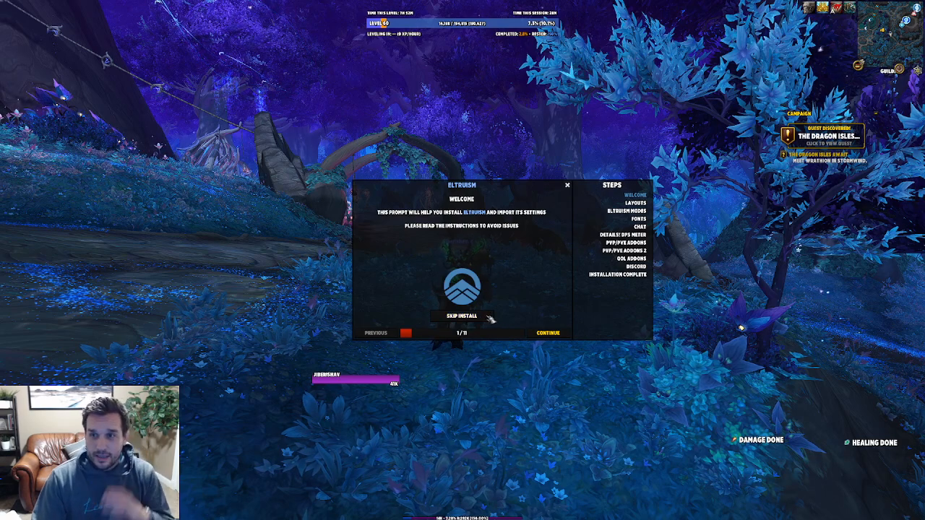
left_click(367, 382)
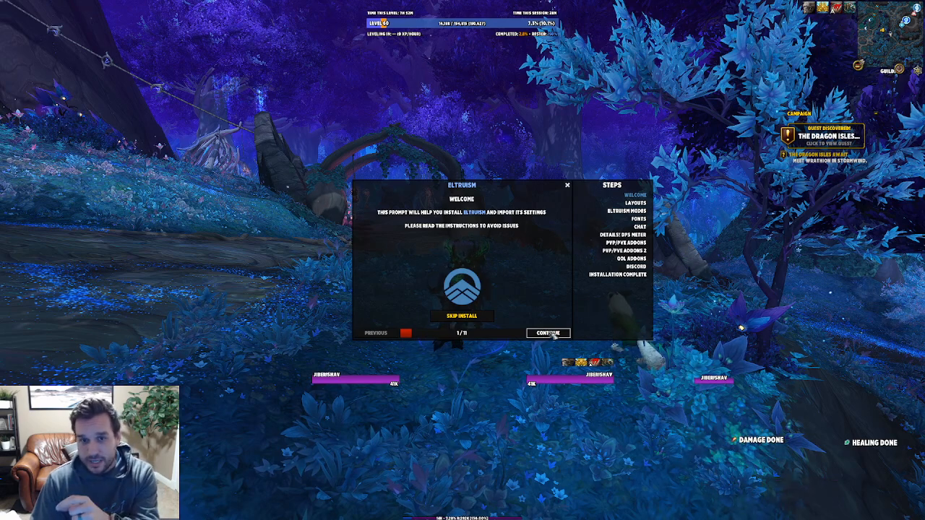
left_click(463, 317)
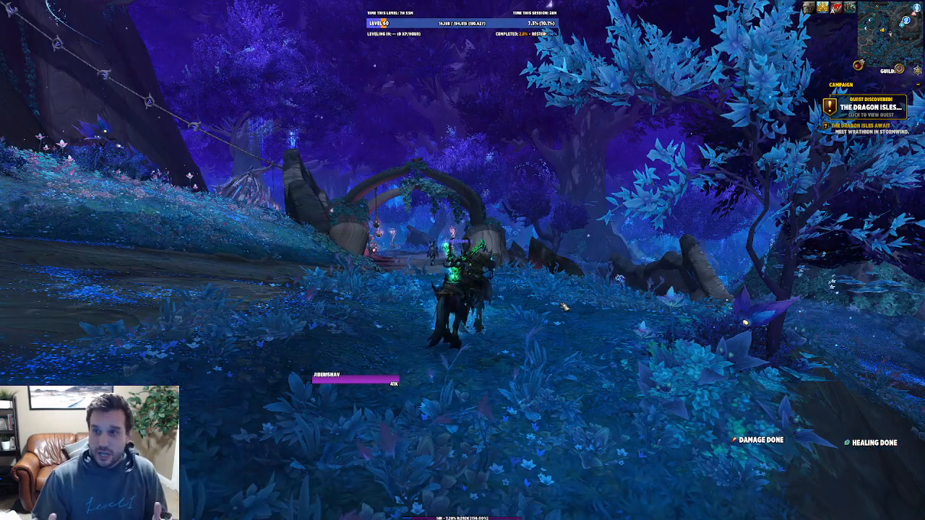
left_click_drag(565, 307, 329, 429)
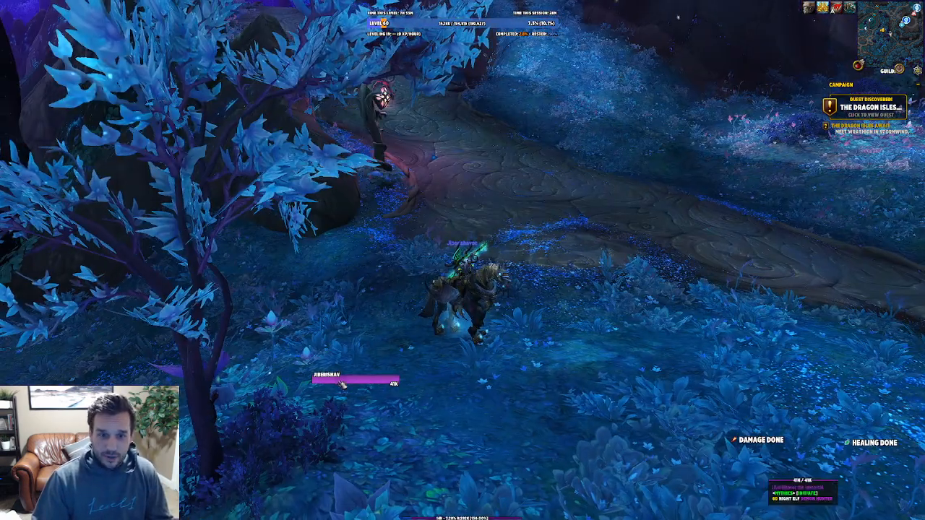
left_click(462, 293)
key("space")
left_click_drag(466, 281, 466, 195)
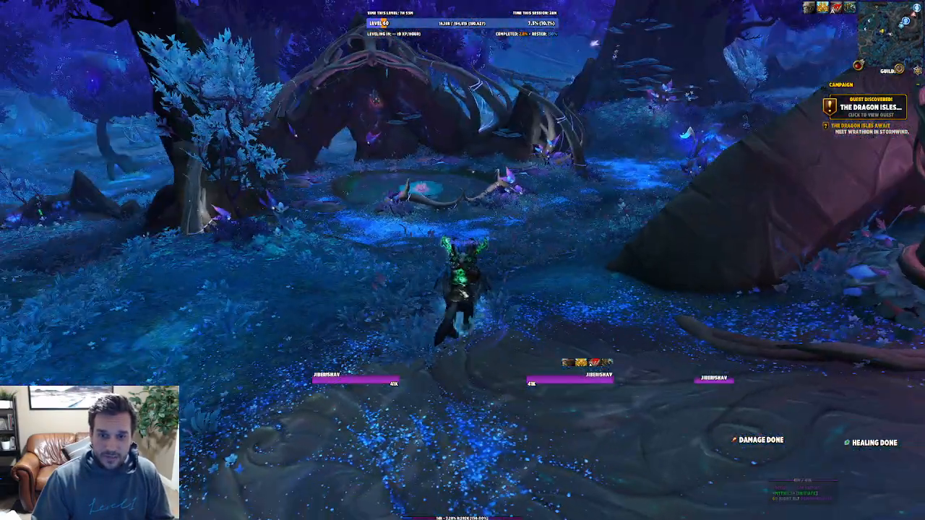
Open the ElvUI settings and go to the unit frame options of the Eltruism plugin
key("Escape")
key("Escape")
left_click(459, 279)
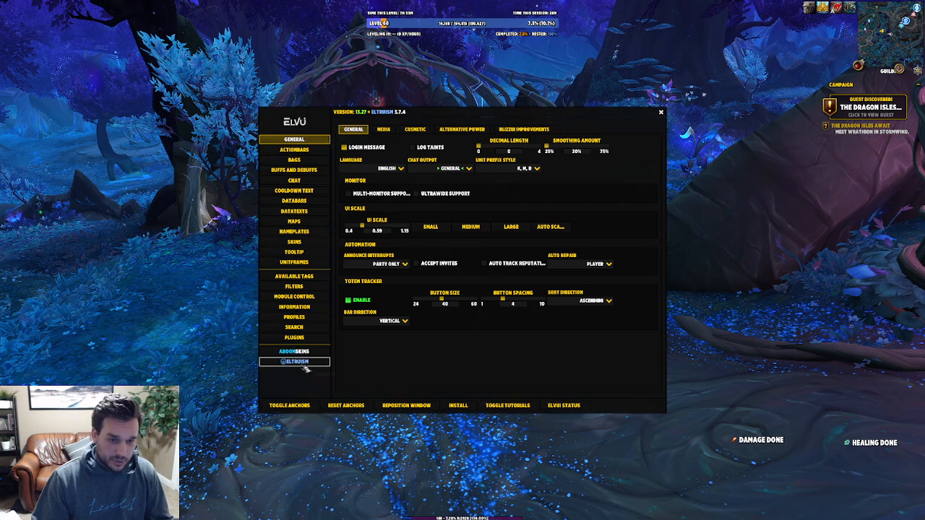
left_click_drag(397, 249, 477, 185)
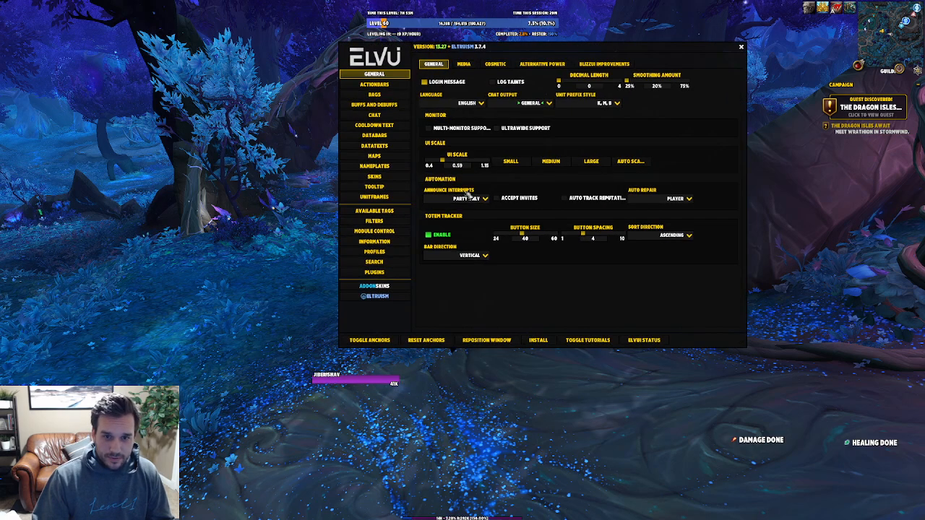
left_click(383, 299)
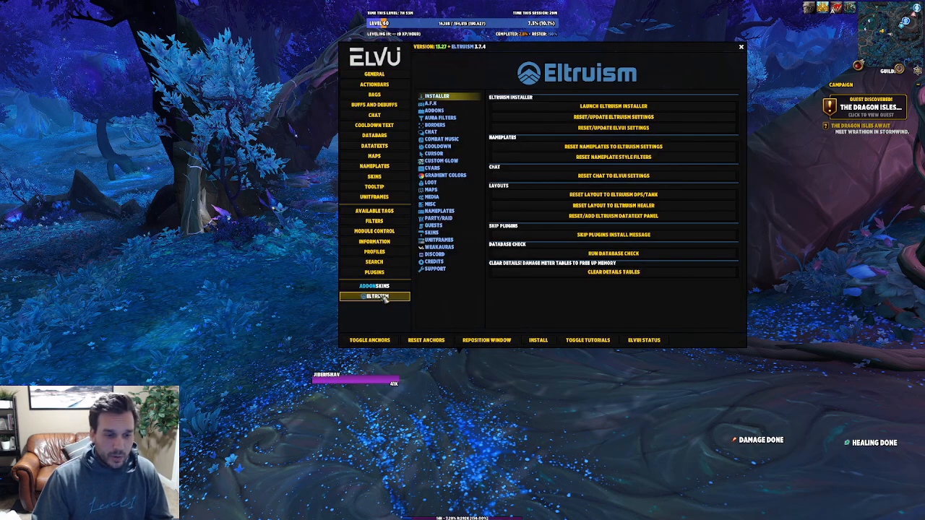
left_click(439, 240)
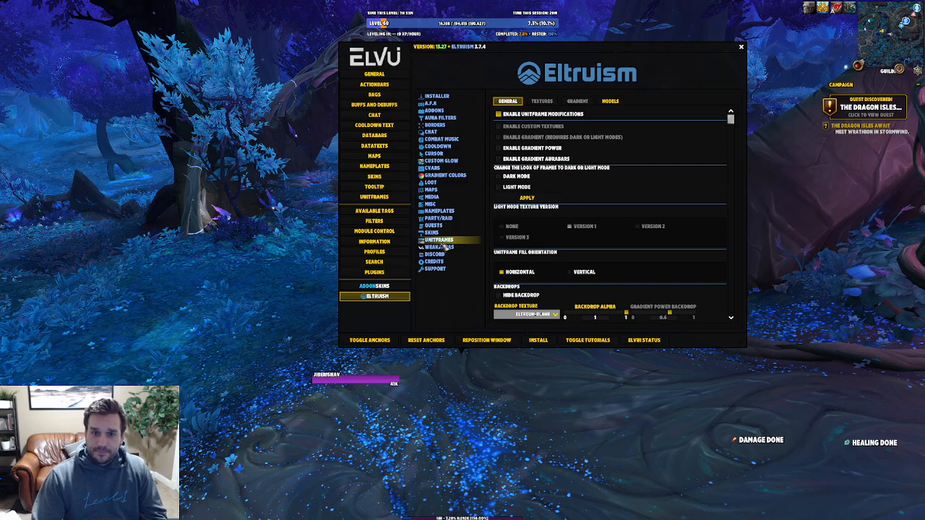
Turn on Light Mode, custom textures, gradient and gradient power for the Eltruism unit frames
left_click(510, 190)
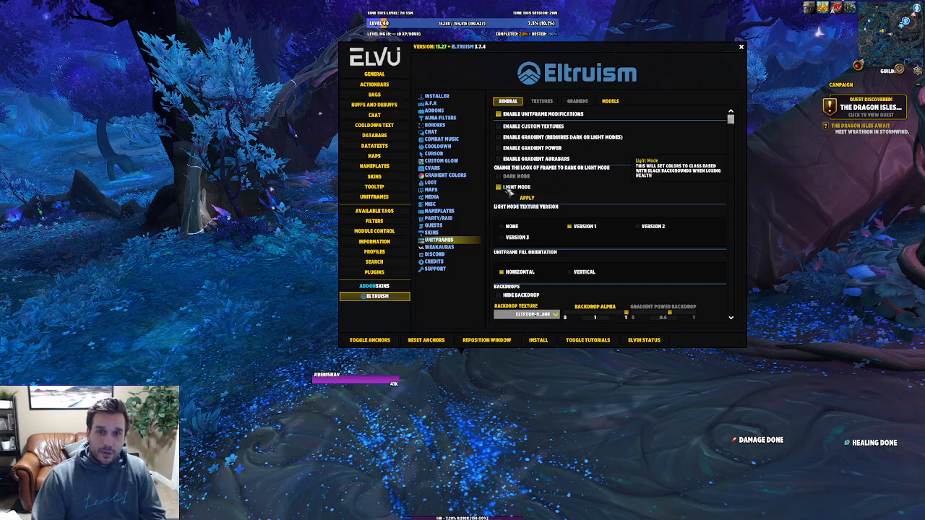
left_click(515, 127)
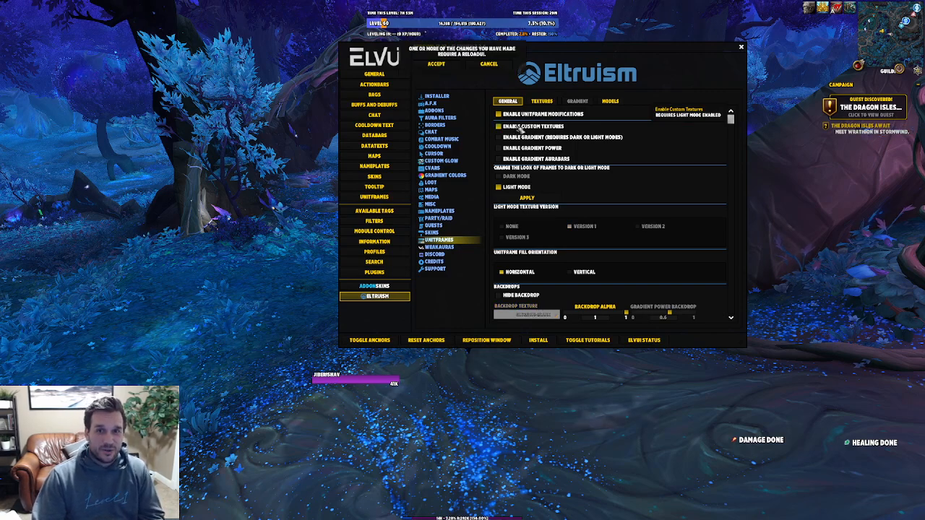
left_click(520, 138)
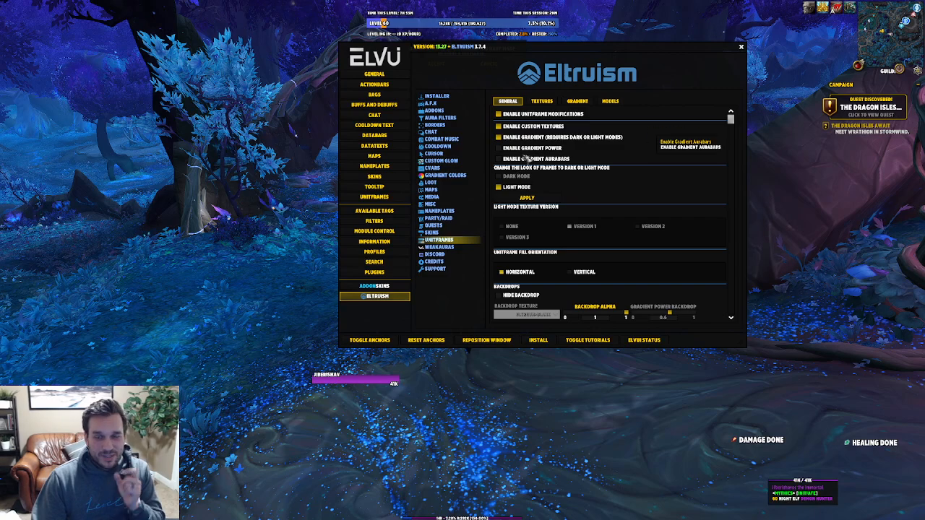
left_click(527, 150)
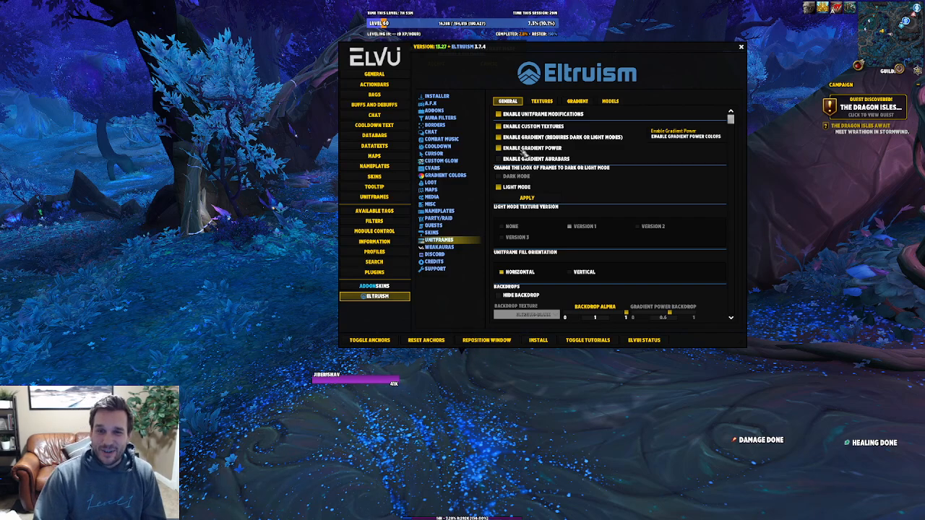
left_click(536, 159)
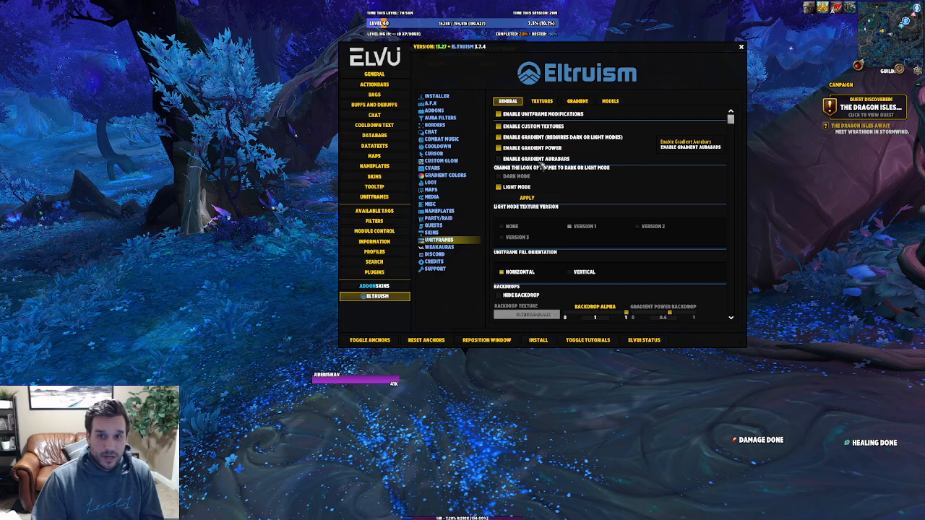
Apply the light mode look with texture Version 2 and reload the UI
left_click_drag(608, 50, 604, 97)
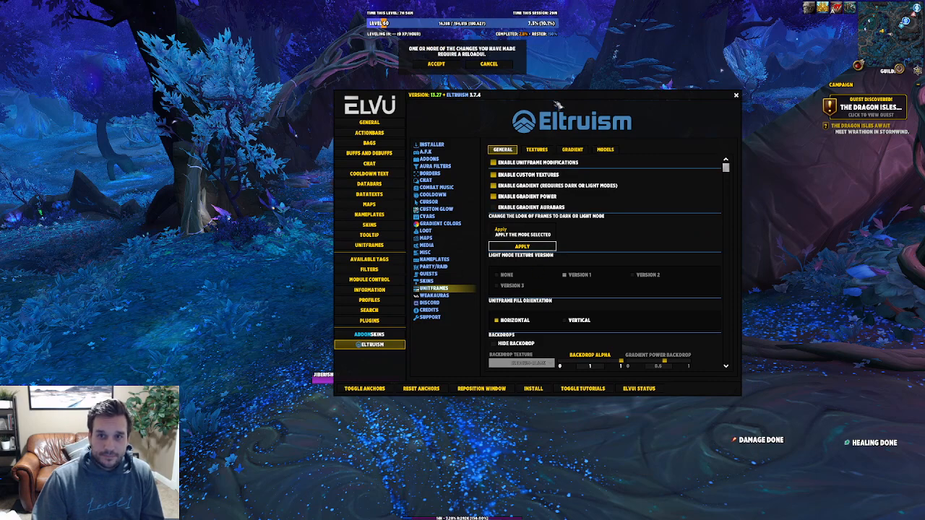
left_click_drag(666, 95, 775, 86)
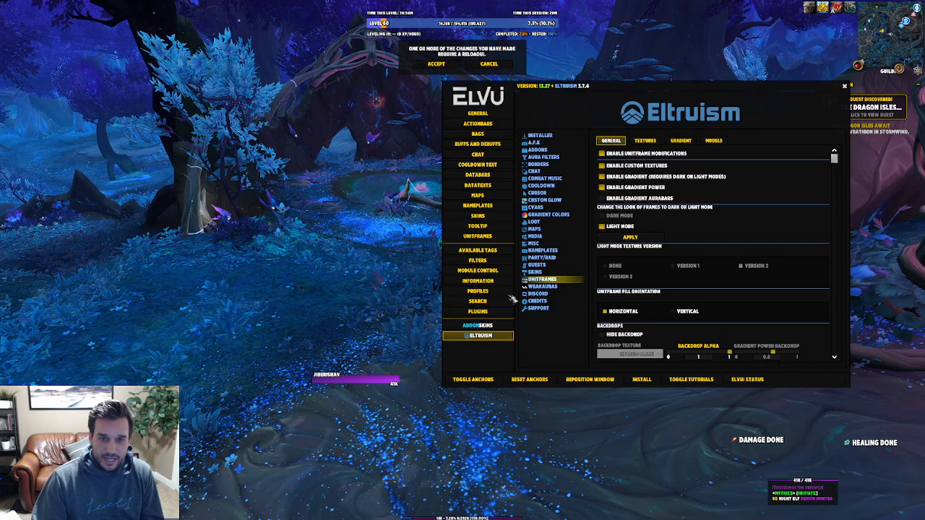
left_click(436, 65)
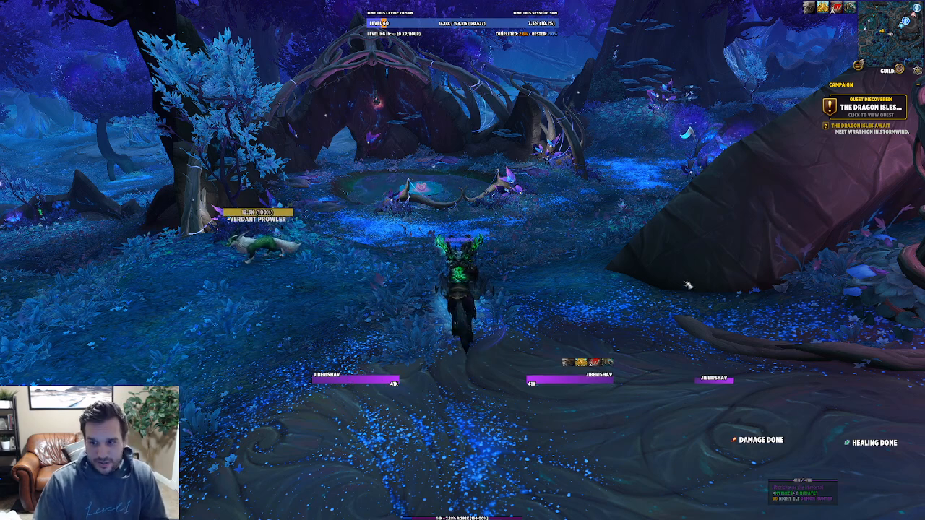
Reopen the ElvUI settings with /ec and preview the party unit frames to examine their new look
type("/ec")
key("Return")
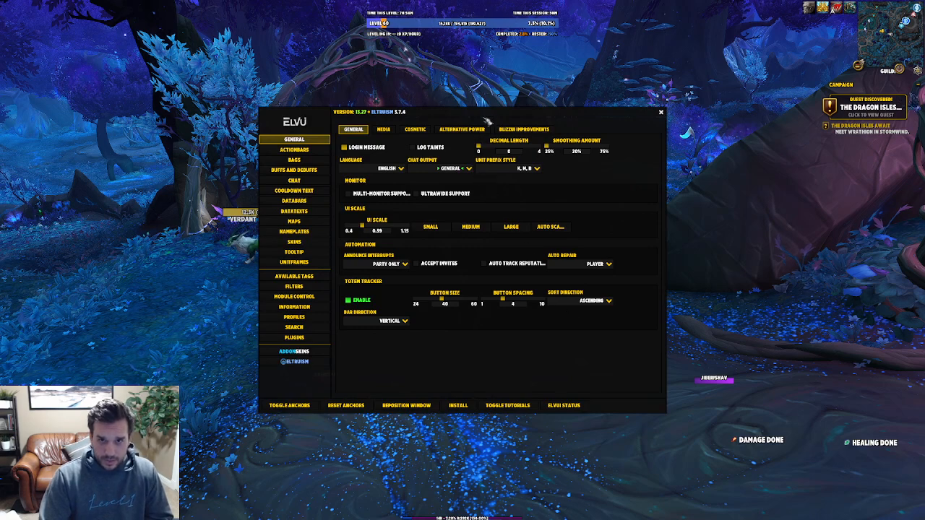
left_click_drag(482, 121, 591, 89)
left_click(417, 231)
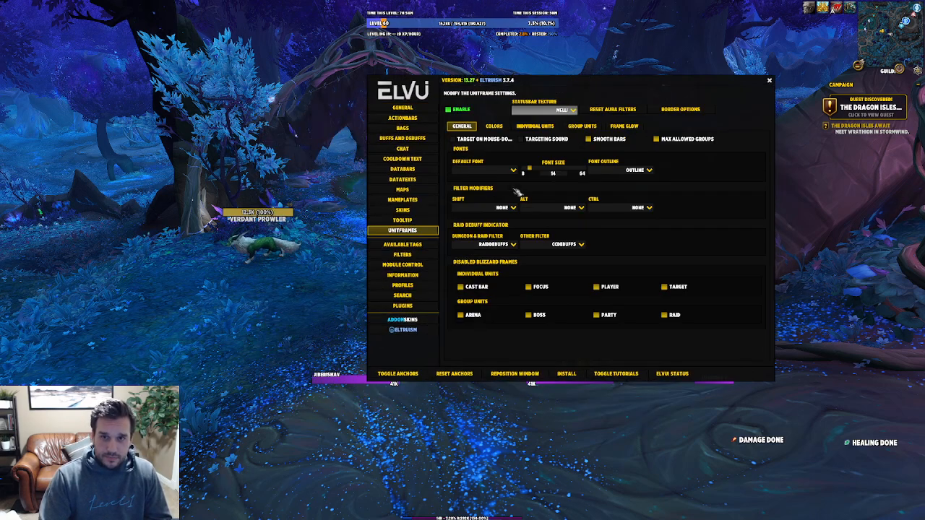
left_click(582, 126)
left_click(570, 142)
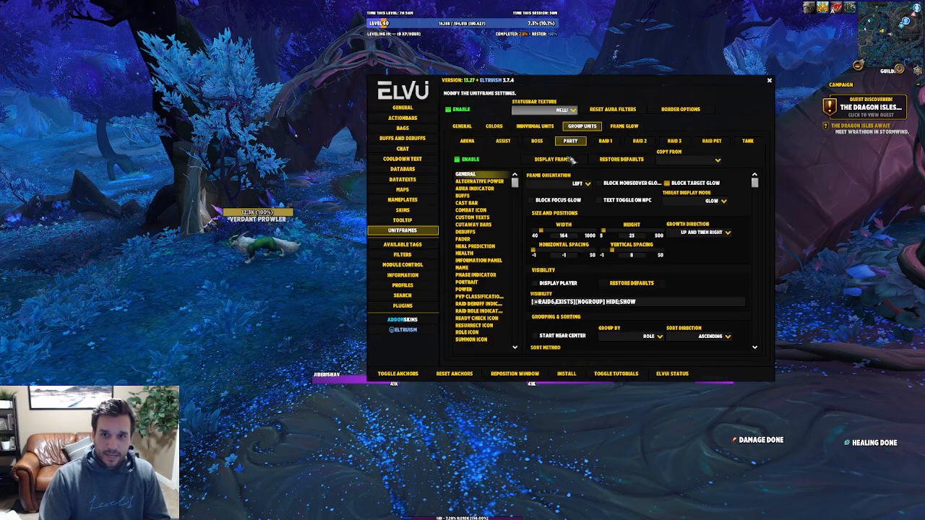
left_click(553, 159)
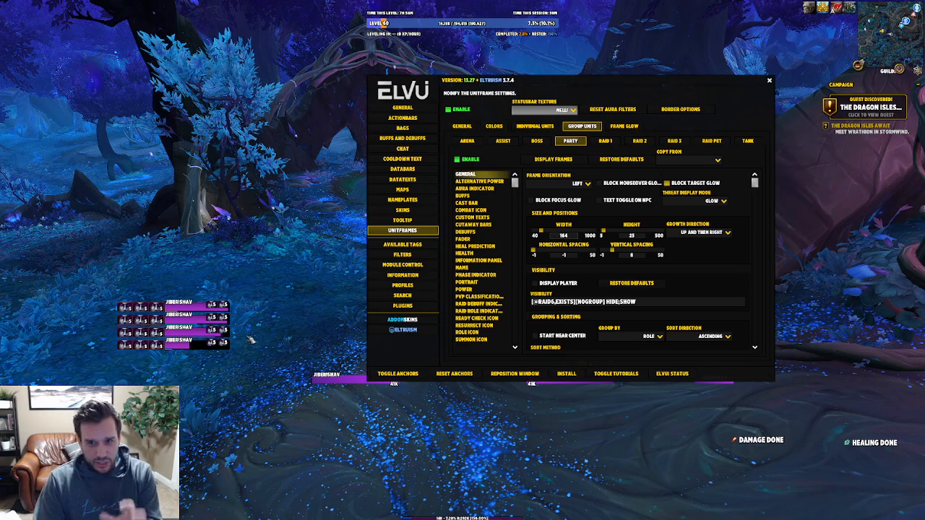
Preview the Raid 1 unit frames, hide both the raid and party previews, and move the settings window aside
left_click(606, 141)
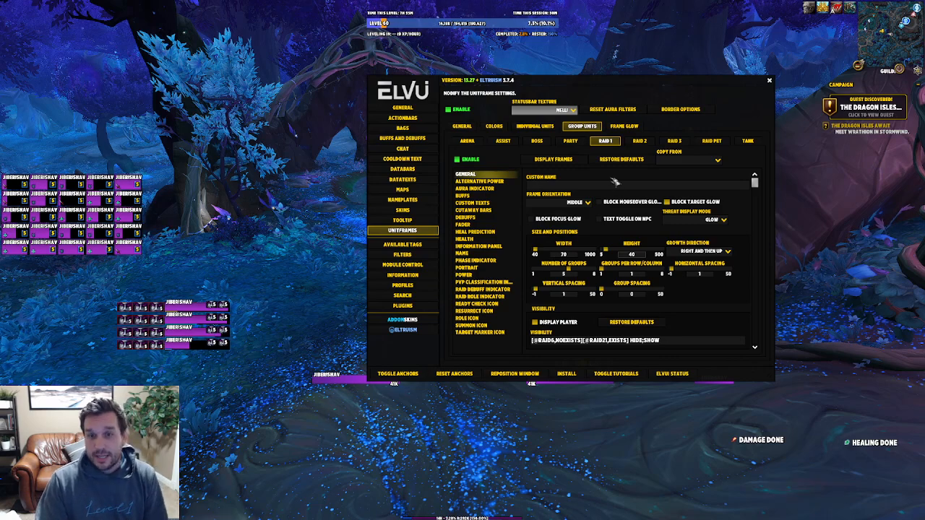
left_click(573, 161)
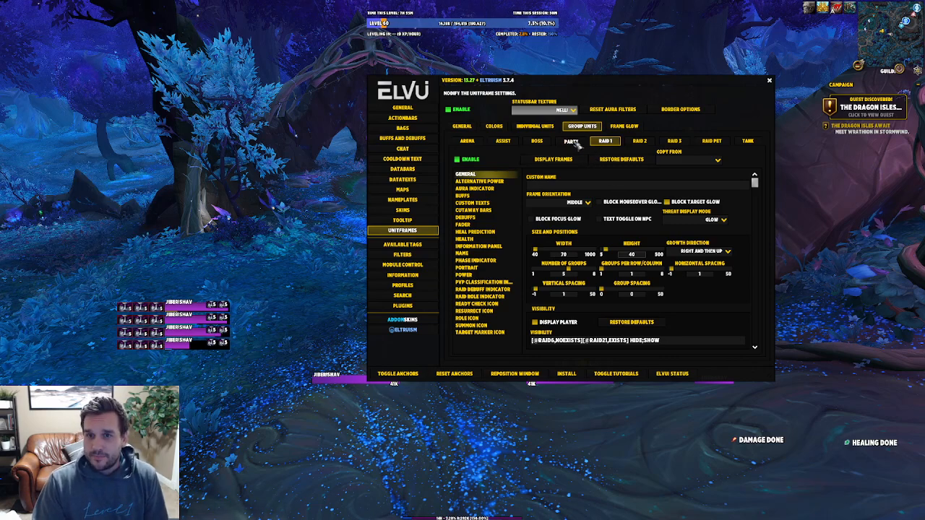
left_click(570, 141)
left_click(558, 160)
left_click_drag(613, 93, 468, 65)
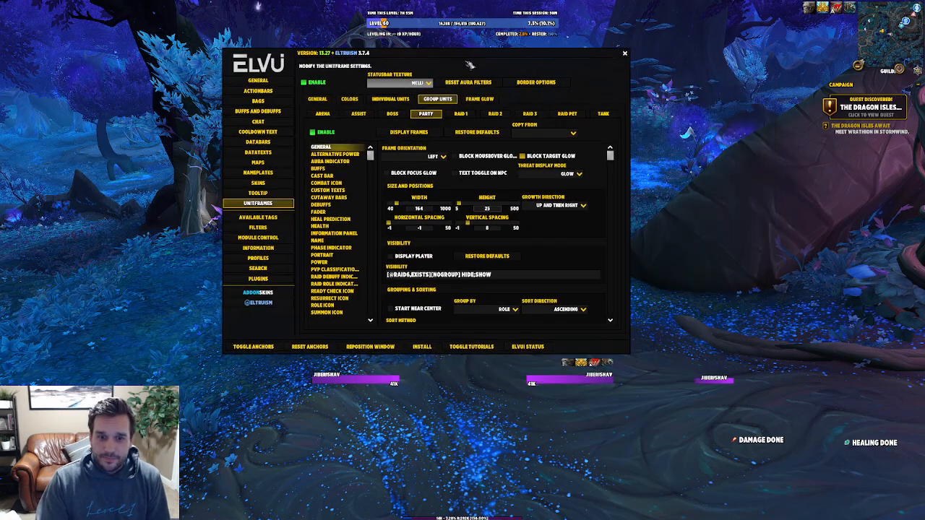
Set the unit frame statusbar texture to Eltreum-Class-PriestV2
left_click(430, 82)
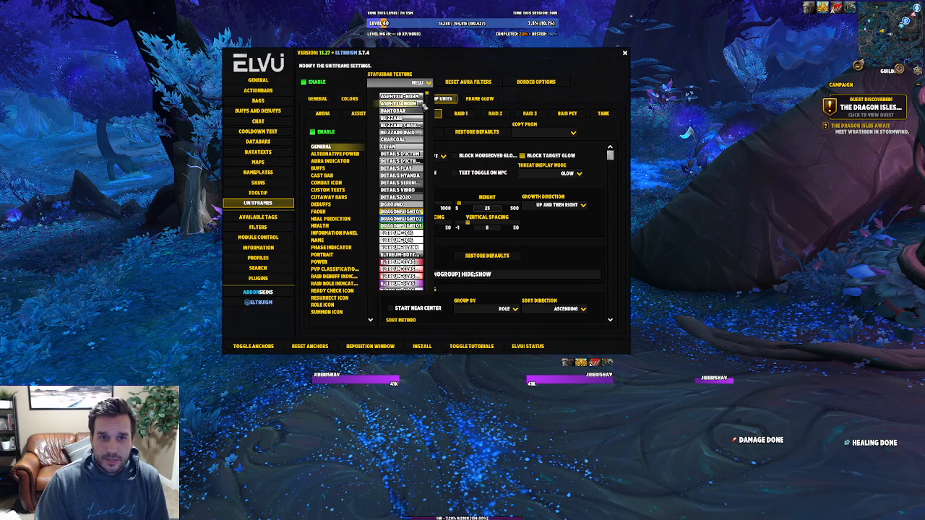
left_click_drag(428, 94, 439, 154)
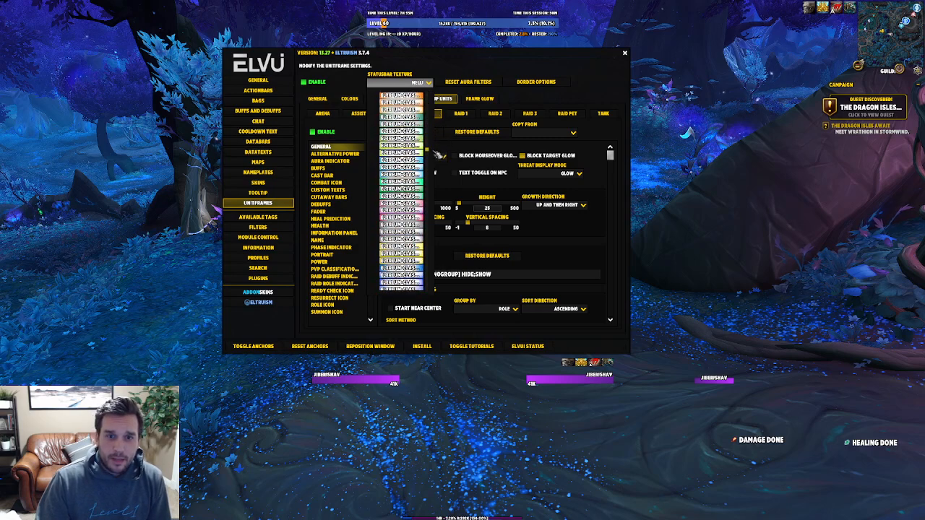
left_click(409, 234)
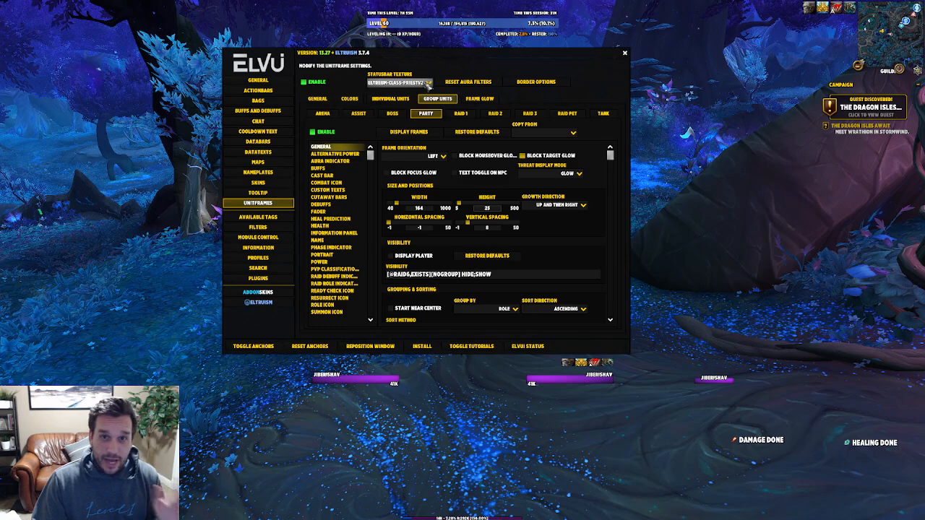
Browse the available statusbar textures and set the unit frame statusbar texture to Eltreum-Blank
left_click(428, 83)
scroll(418, 246, "down", 1)
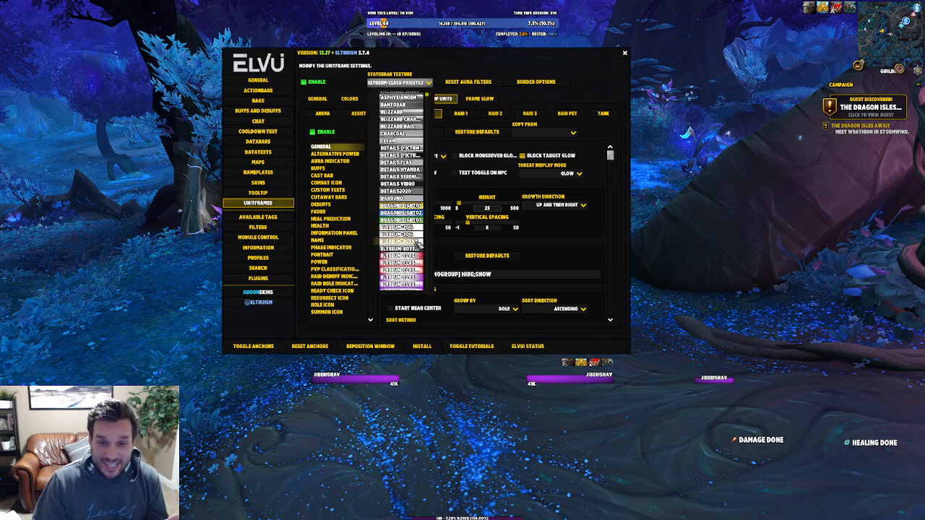
scroll(418, 243, "down", 10)
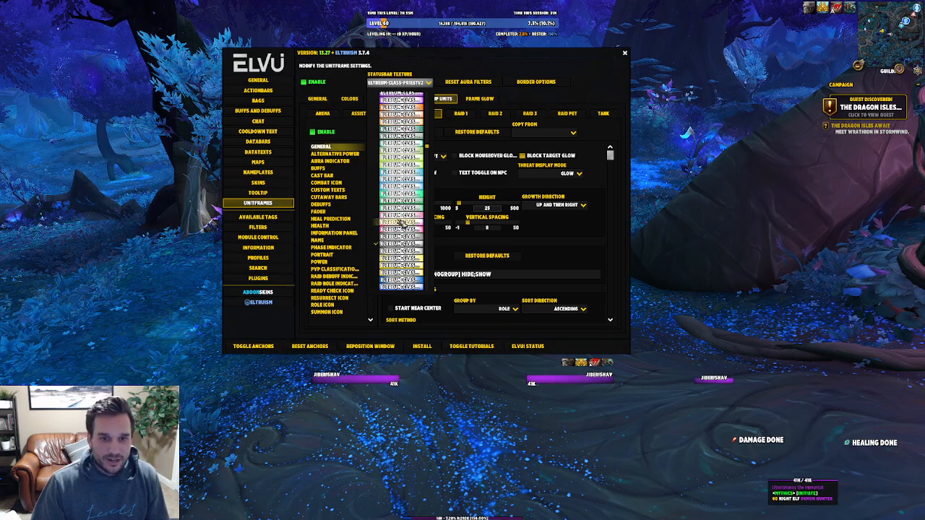
scroll(409, 226, "down", 2)
scroll(408, 226, "down", 5)
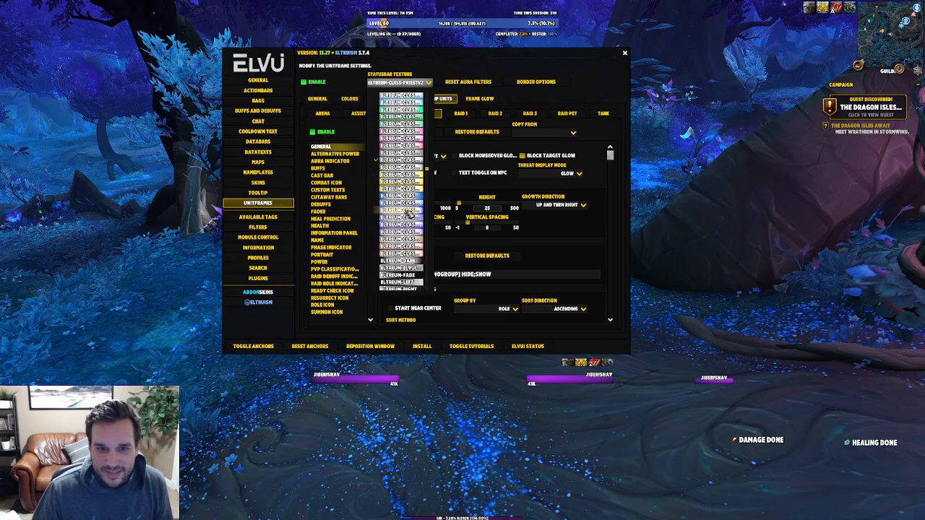
scroll(407, 212, "down", 6)
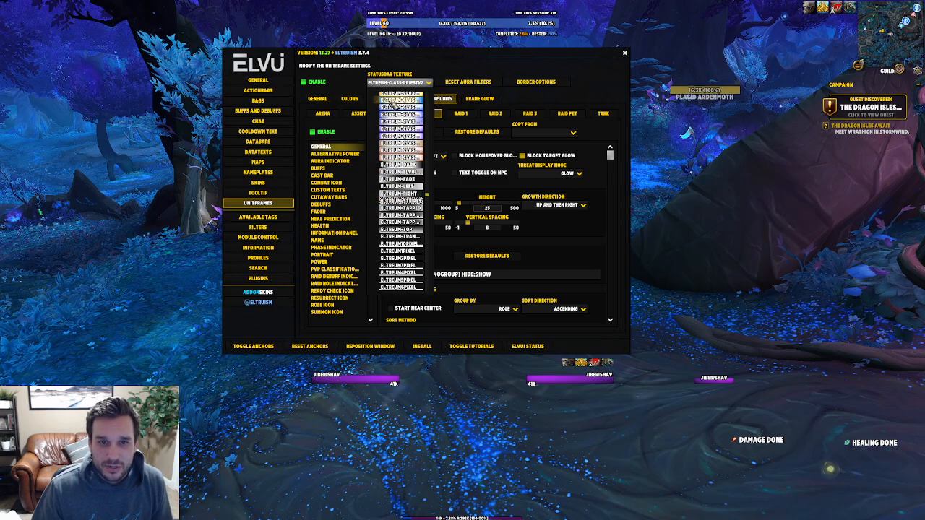
scroll(408, 158, "down", 5)
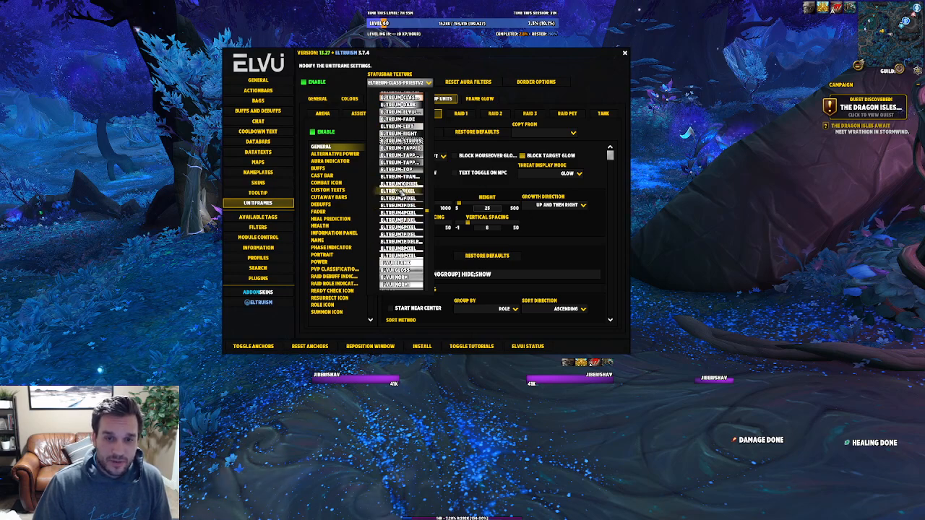
scroll(421, 234, "down", 2)
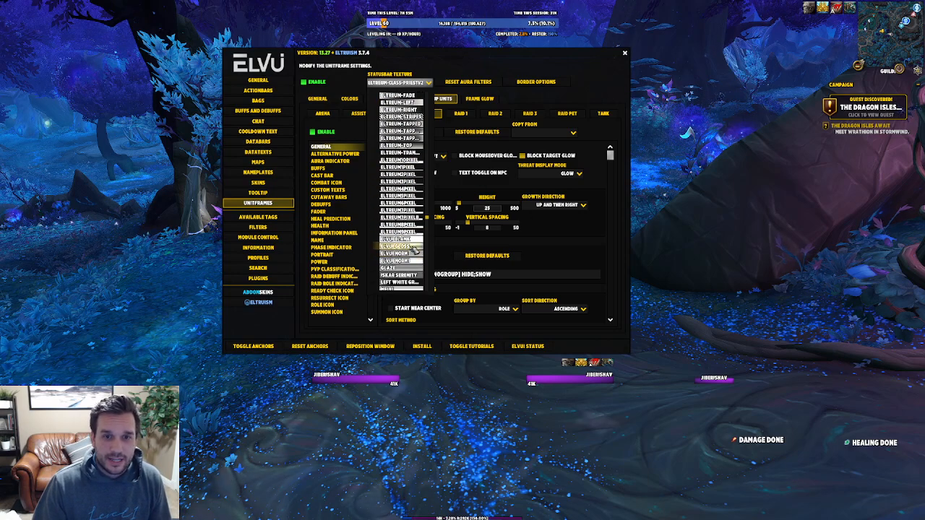
left_click_drag(427, 218, 432, 123)
left_click(422, 154)
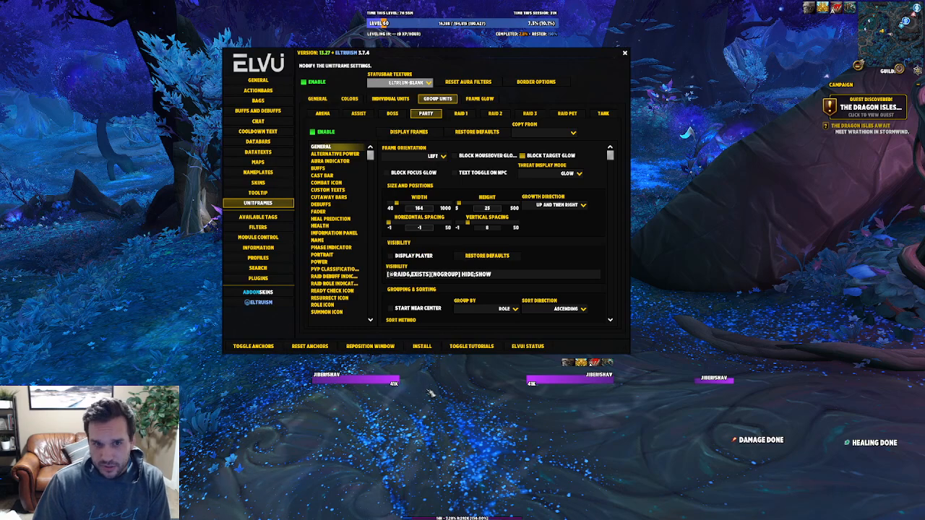
Open Eltruism's unit frame texture settings, look through them, and browse the player texture choices as far as the NSE textures
left_click(258, 302)
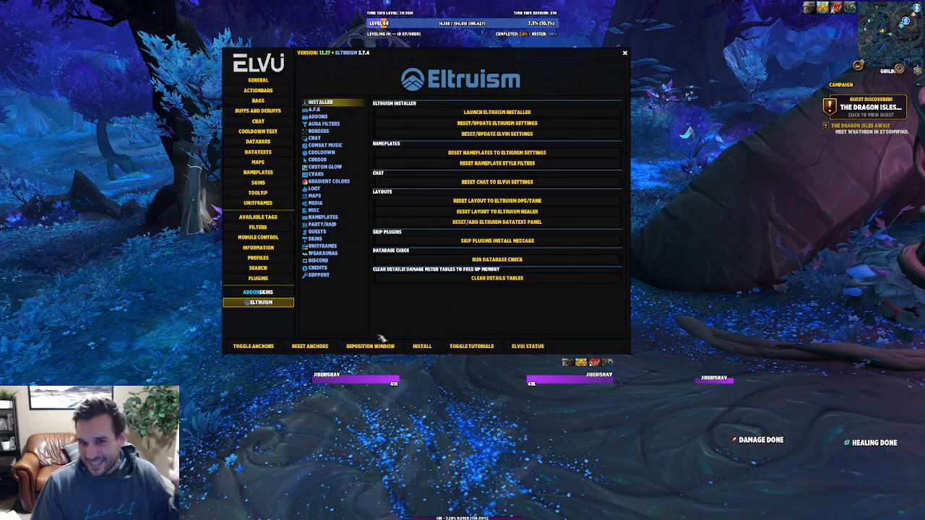
left_click(324, 248)
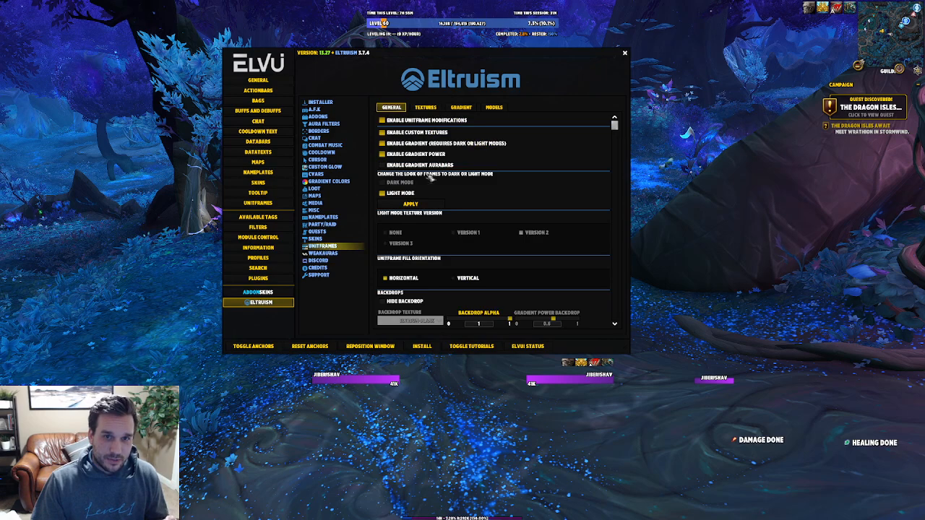
left_click(429, 109)
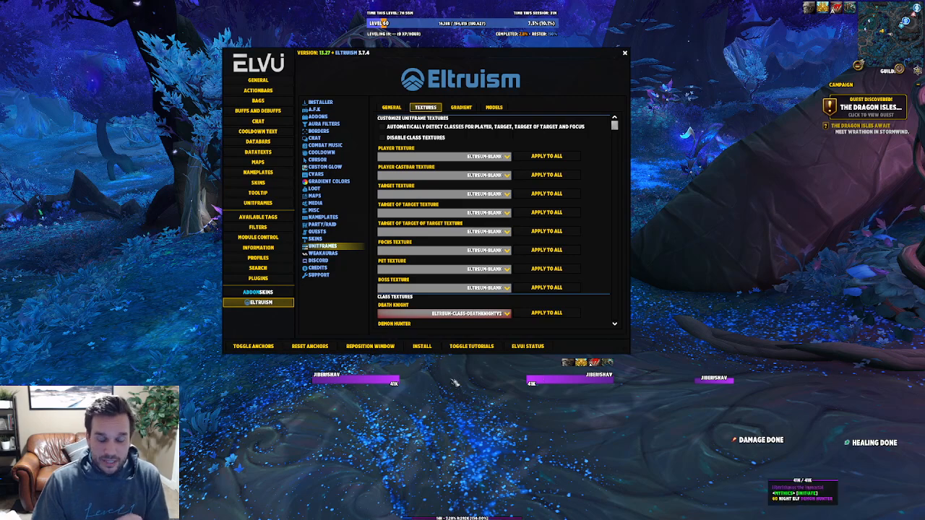
scroll(460, 253, "down", 5)
scroll(458, 240, "down", 3)
scroll(459, 246, "up", 10)
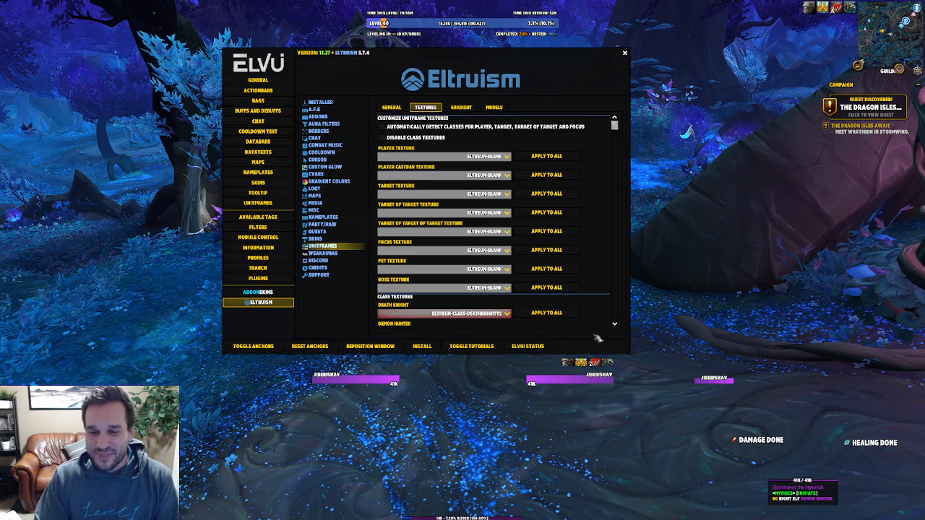
left_click(509, 157)
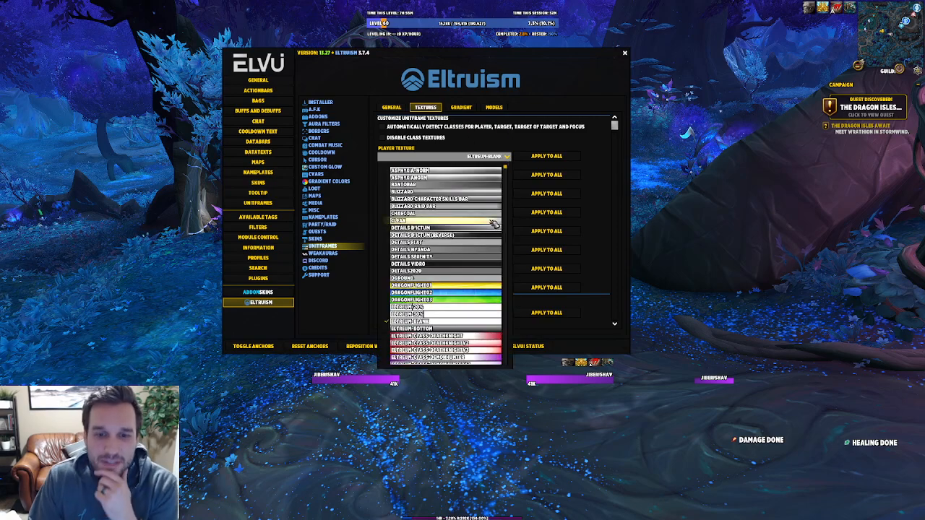
left_click_drag(508, 173, 505, 324)
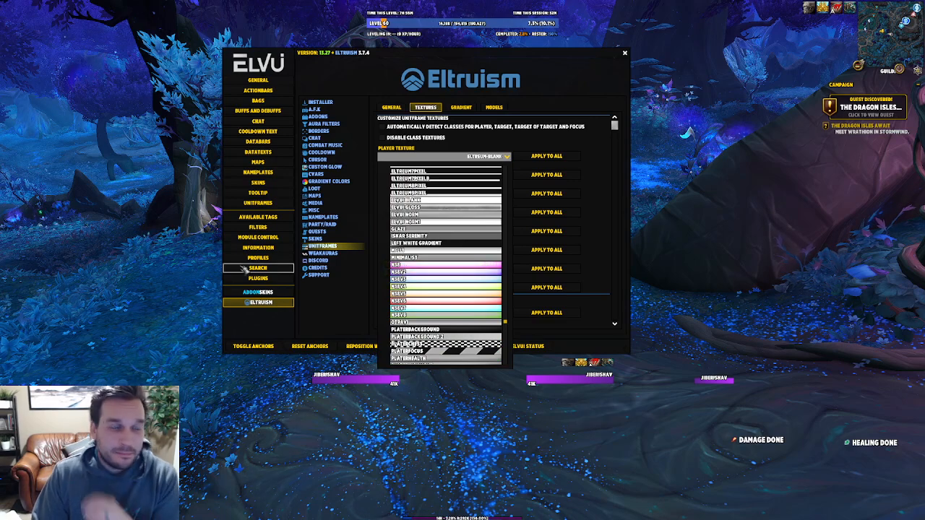
Switch to CurseForge, search for "mmedia", and open the ElvUI mMediaTag page to examine its feature list and preview images
key("alt+Tab")
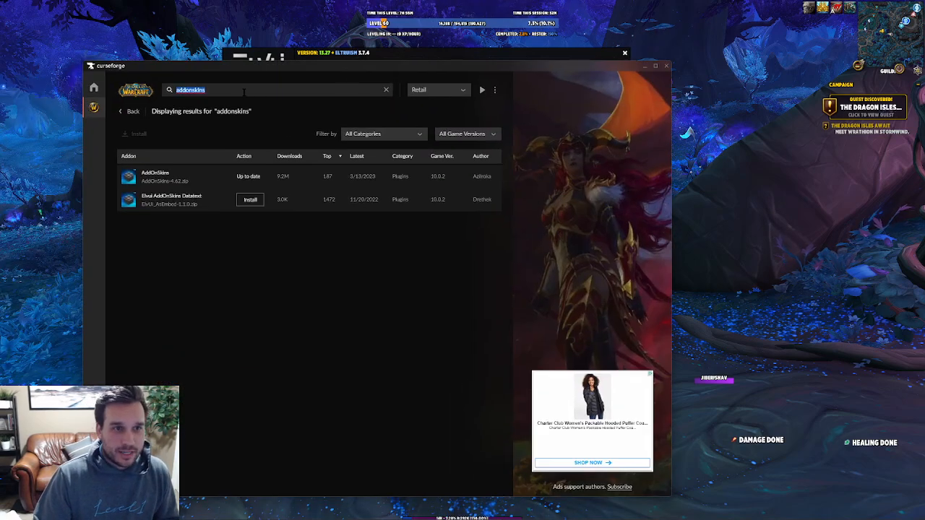
key("Return")
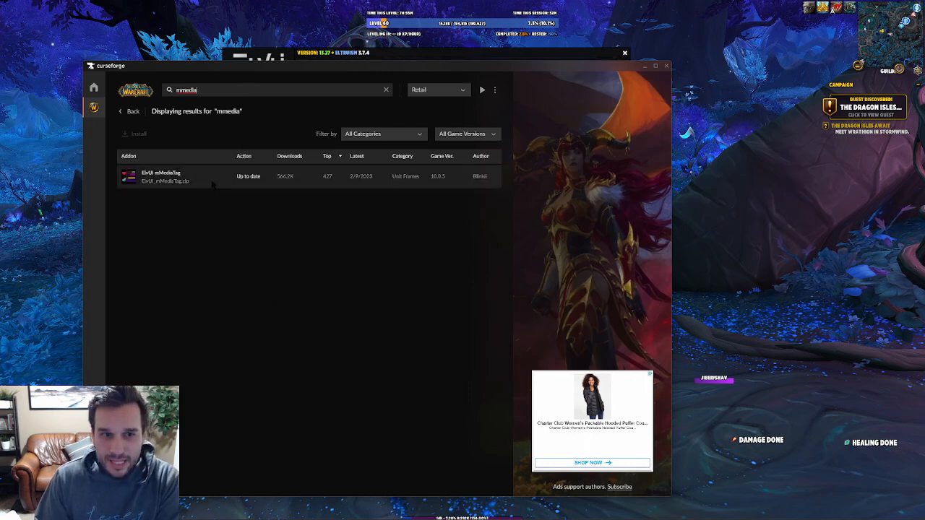
left_click(160, 173)
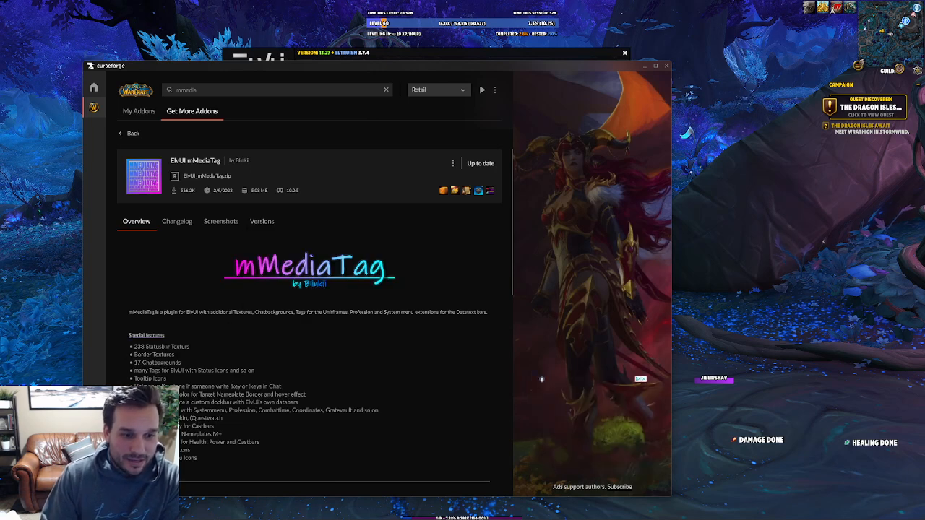
triple_click(147, 347)
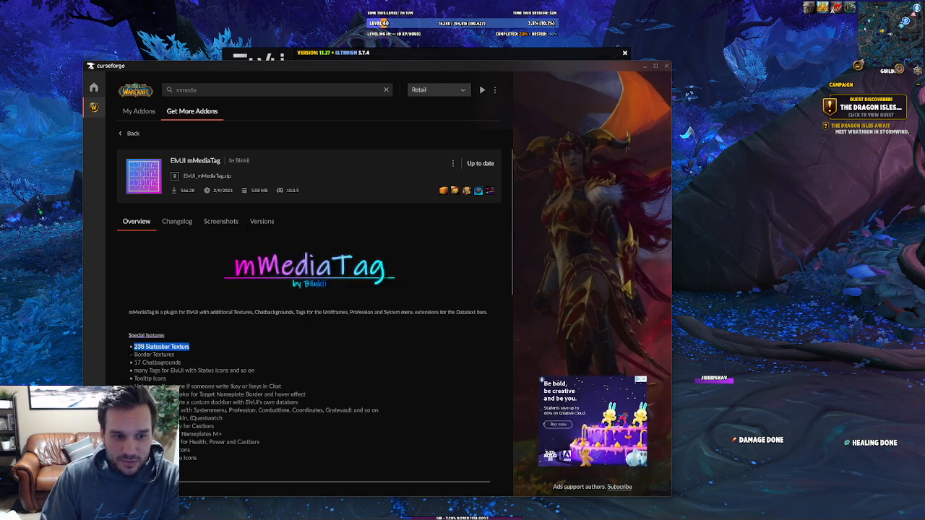
left_click(156, 347)
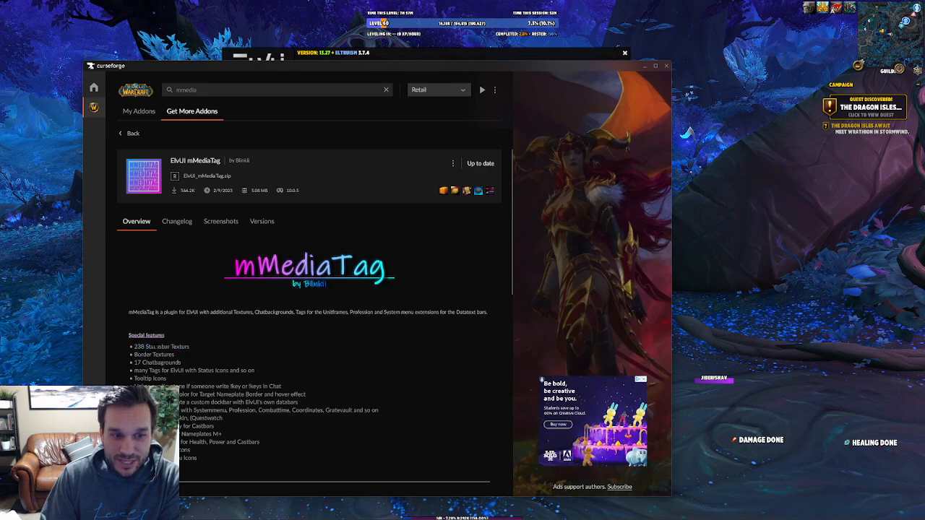
scroll(156, 346, "down", 5)
scroll(172, 319, "down", 3)
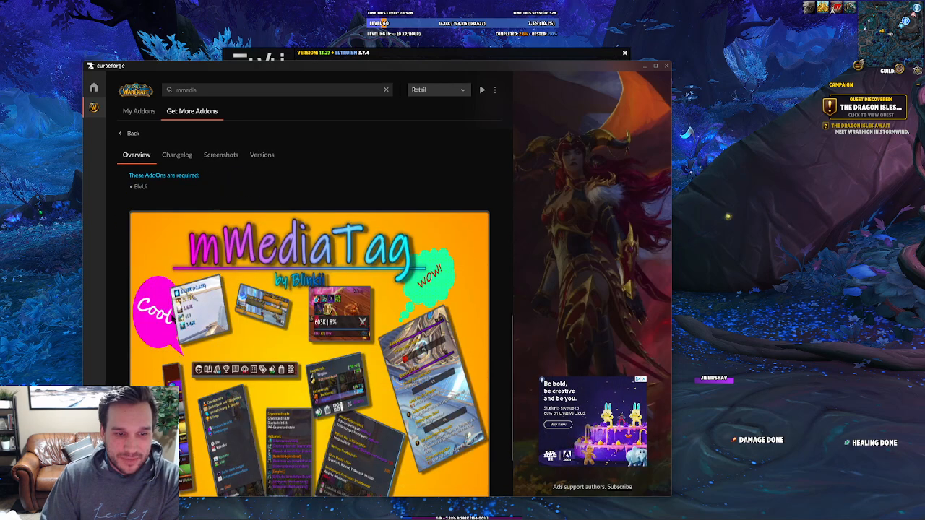
scroll(268, 320, "down", 1)
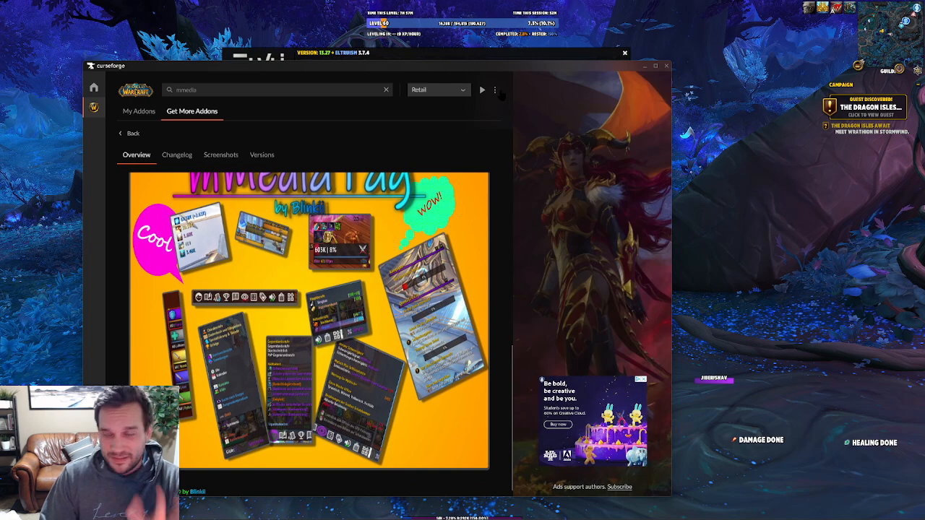
Return to the game, set Eltruism's player texture to NSE, and apply it to all unit frame textures
left_click_drag(524, 65, 0, 109)
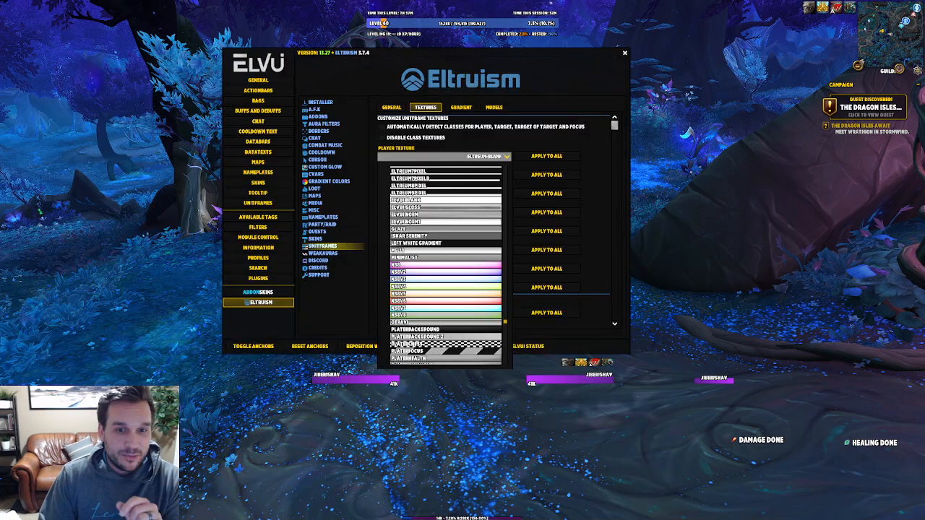
left_click(396, 264)
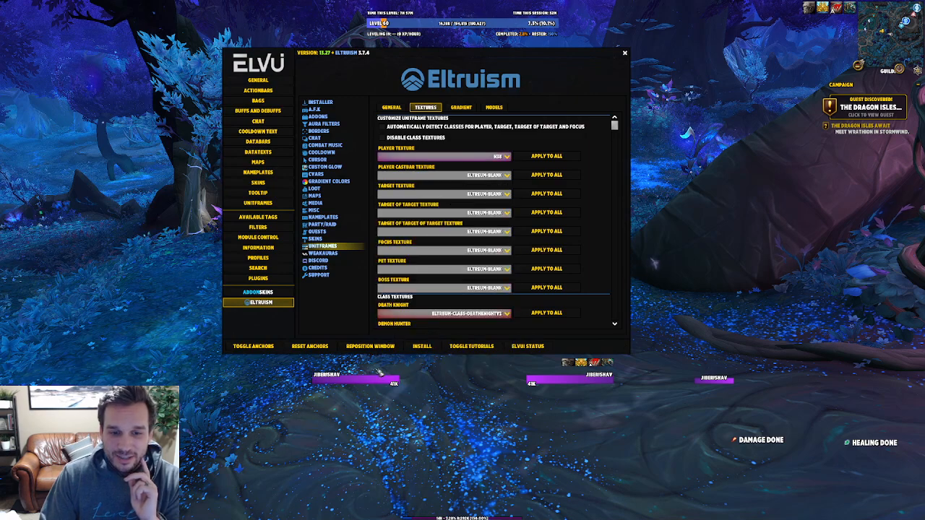
left_click(547, 155)
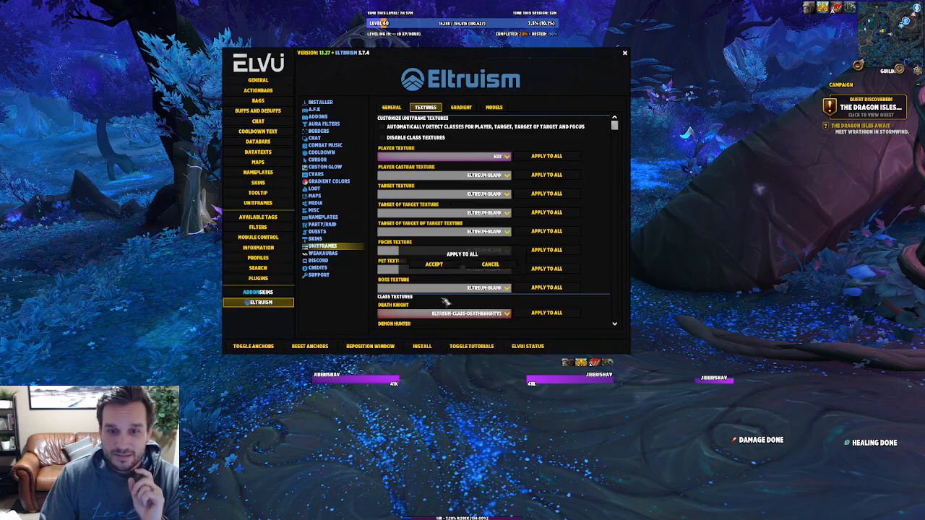
left_click(430, 265)
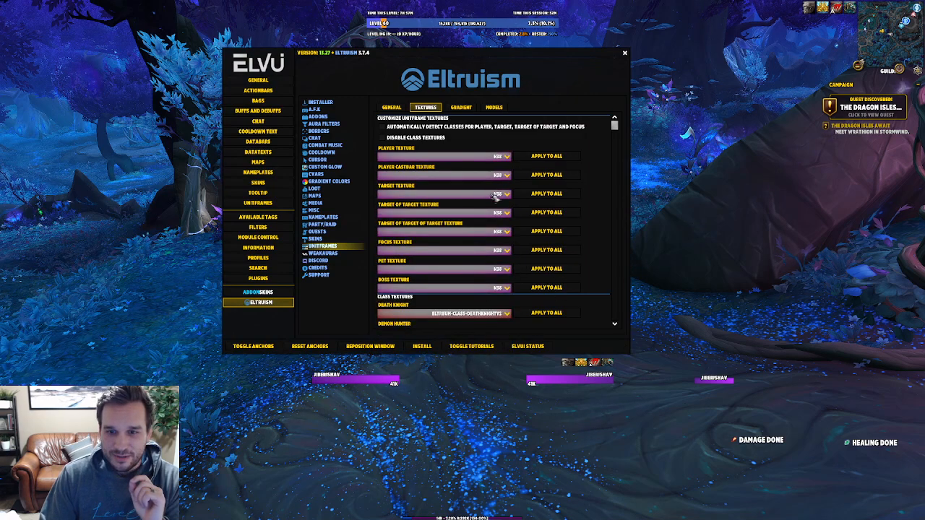
scroll(499, 228, "down", 2)
scroll(501, 198, "up", 2)
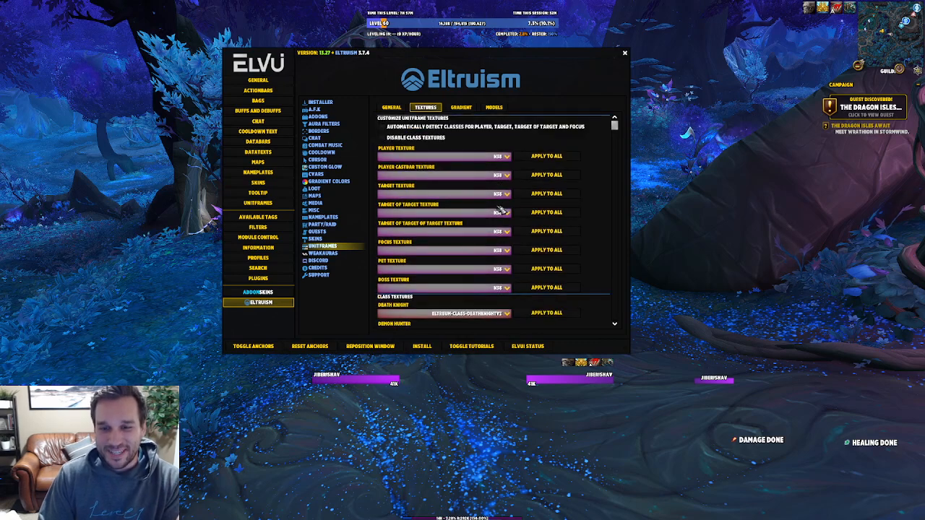
Set the Death Knight class texture to NSE and apply it to all class textures
scroll(507, 262, "down", 4)
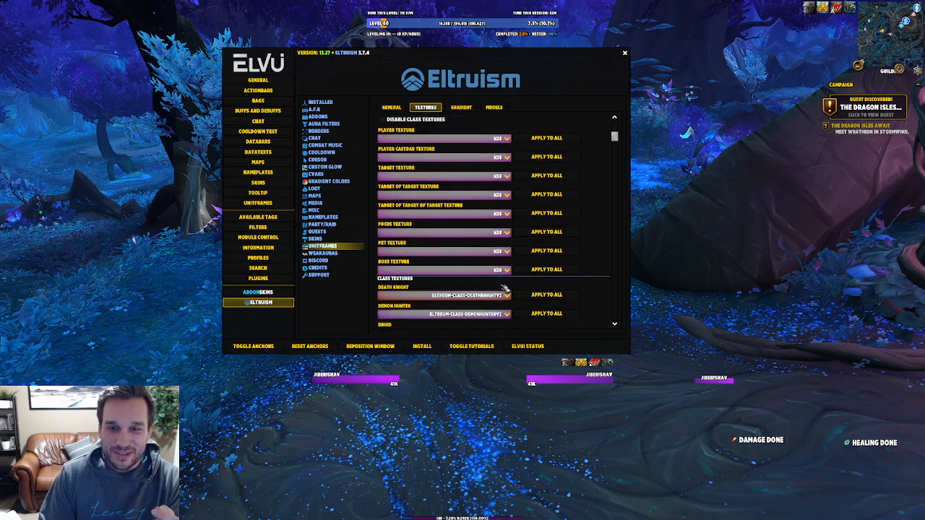
left_click(512, 242)
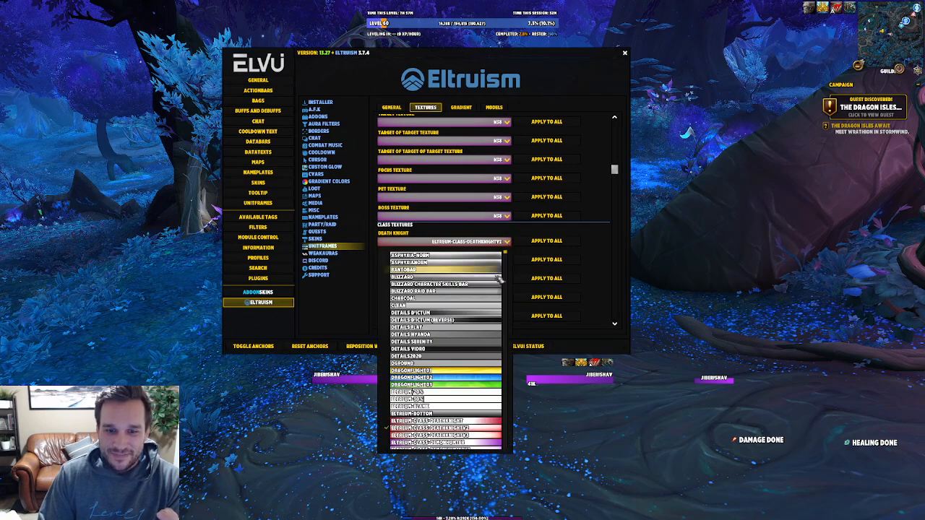
scroll(473, 325, "down", 15)
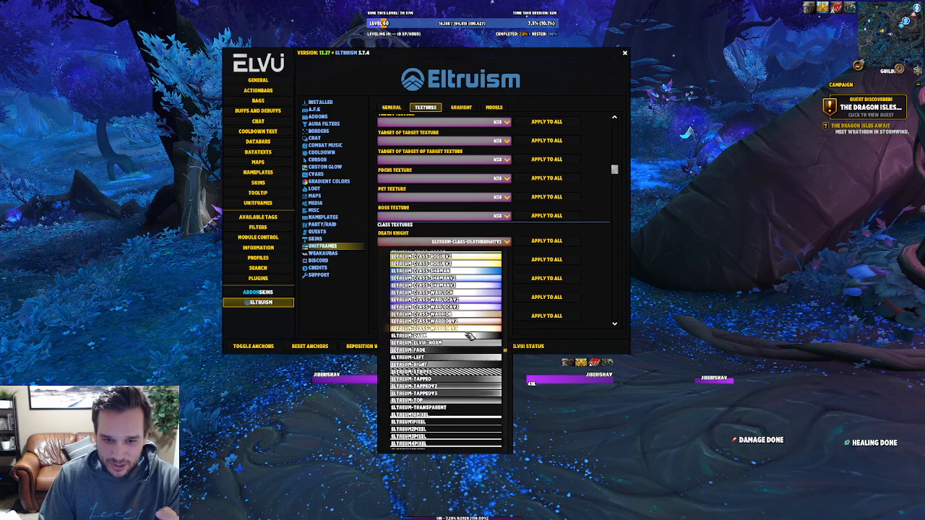
left_click(424, 378)
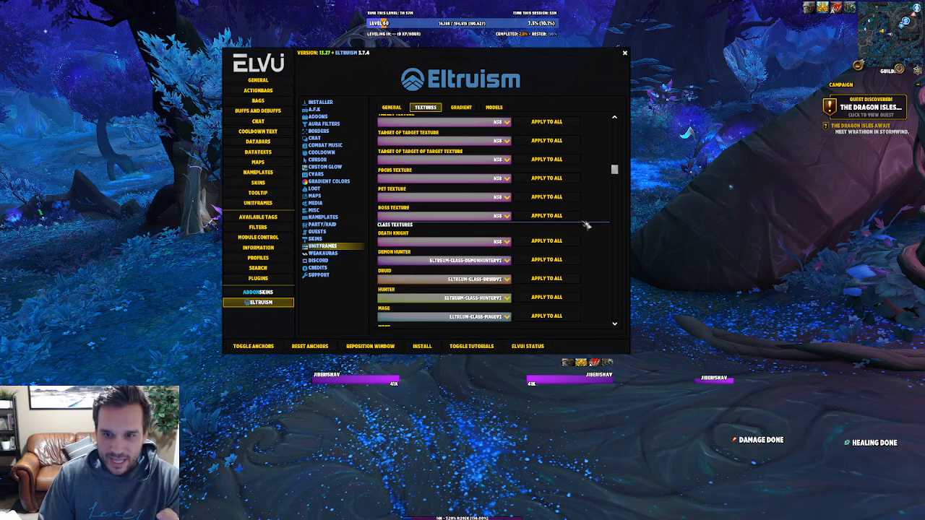
left_click(547, 240)
left_click(434, 264)
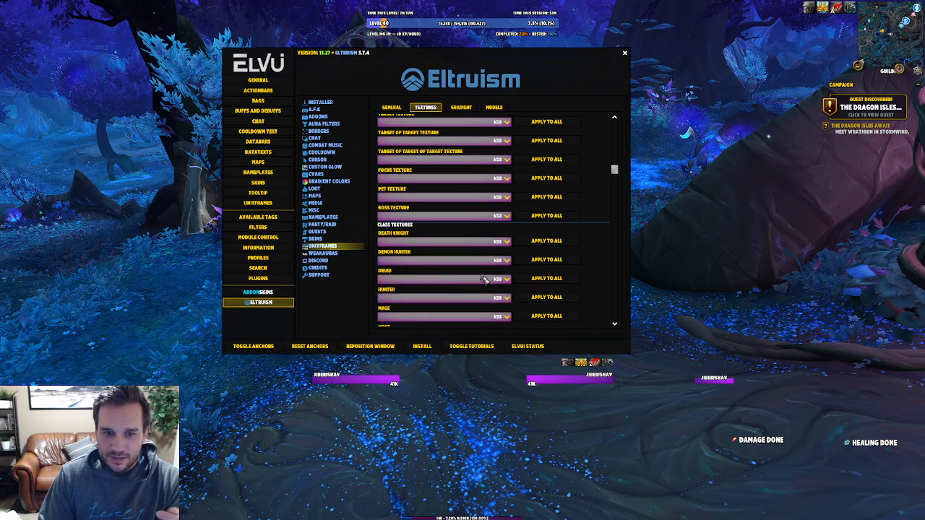
scroll(468, 278, "down", 3)
scroll(468, 277, "up", 4)
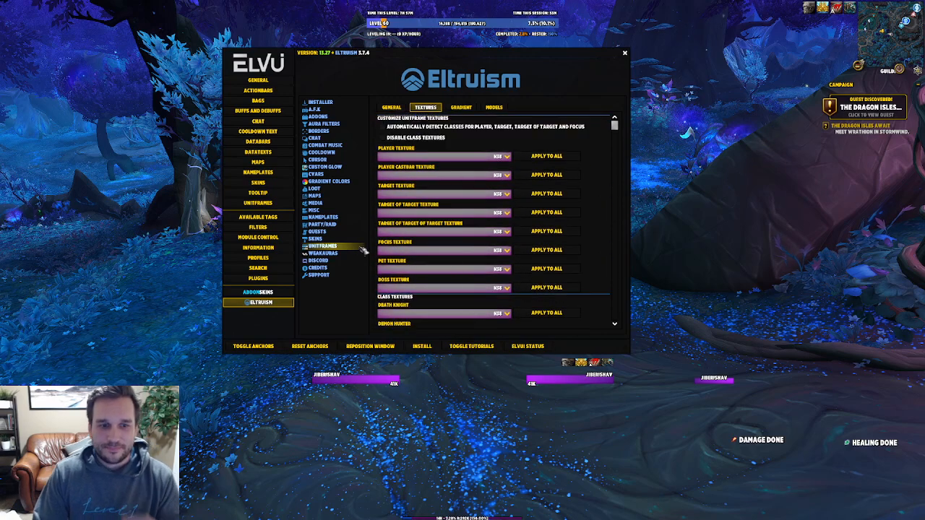
Open ElvUI's own unit frame settings and set the statusbar texture to NSE
left_click(258, 203)
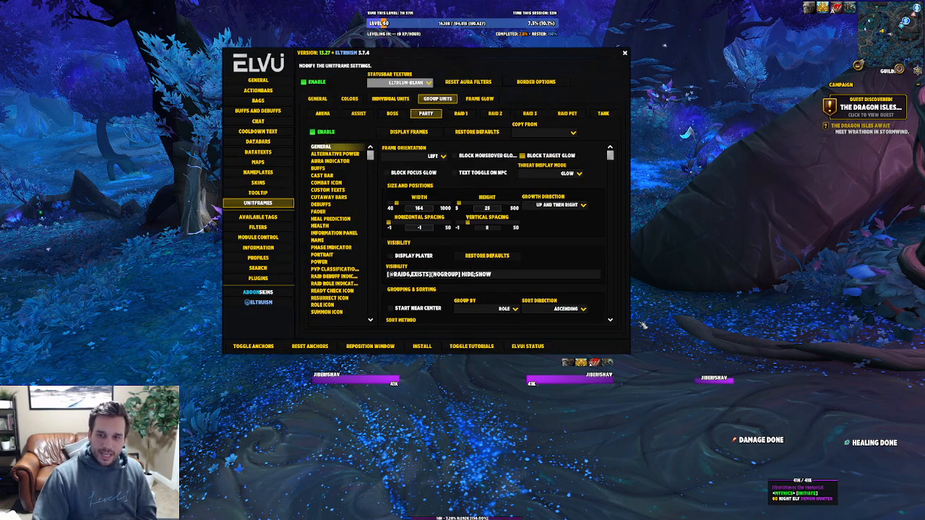
left_click(405, 82)
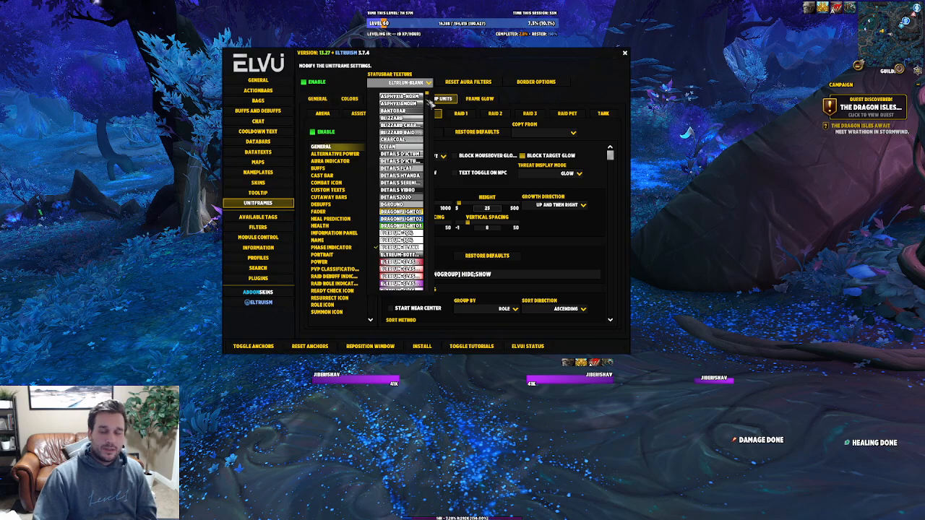
left_click_drag(431, 107, 429, 207)
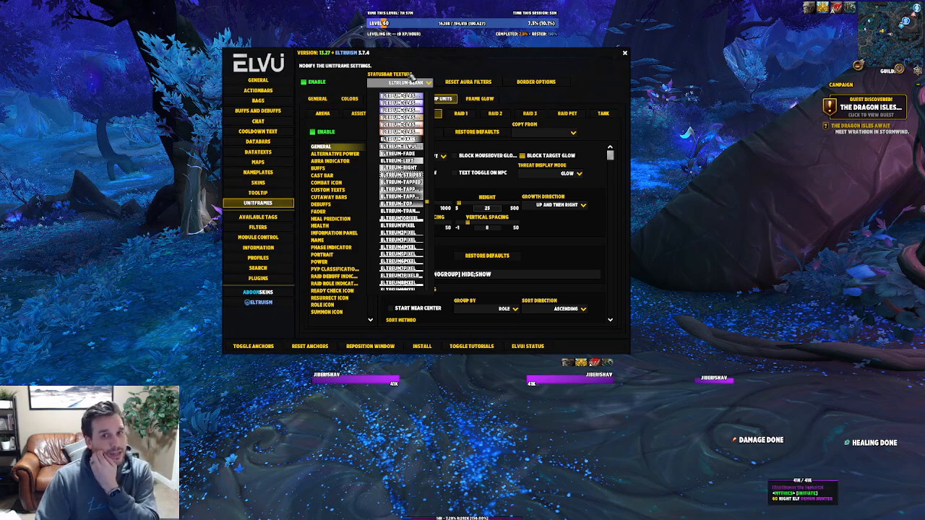
scroll(427, 210, "down", 3)
left_click(414, 249)
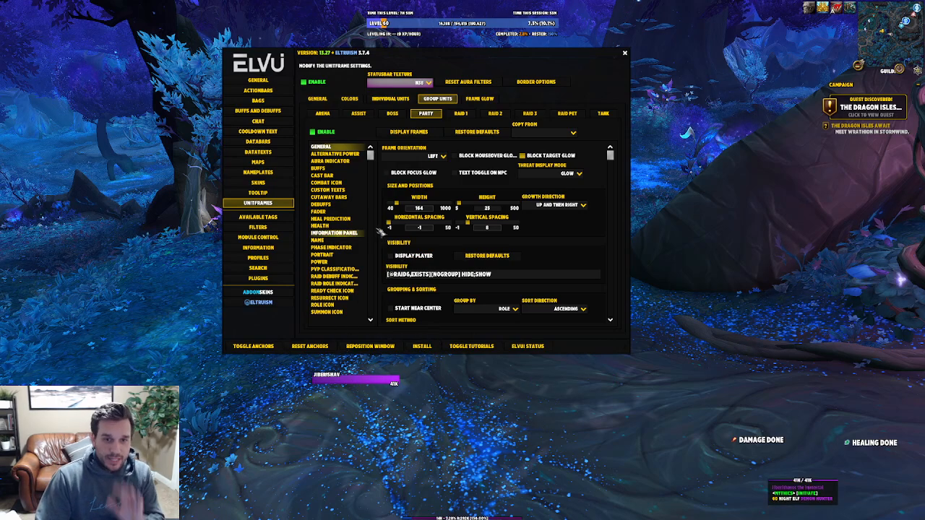
Open Eltruism's unit frame gradient settings and enable gradients for the player castbar, including its interrupted and non-interruptible states
left_click(428, 82)
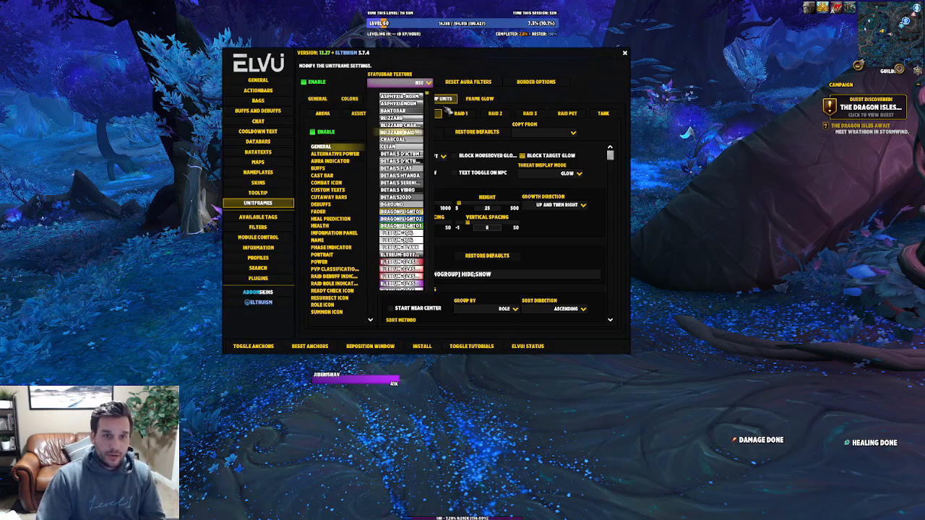
left_click(260, 302)
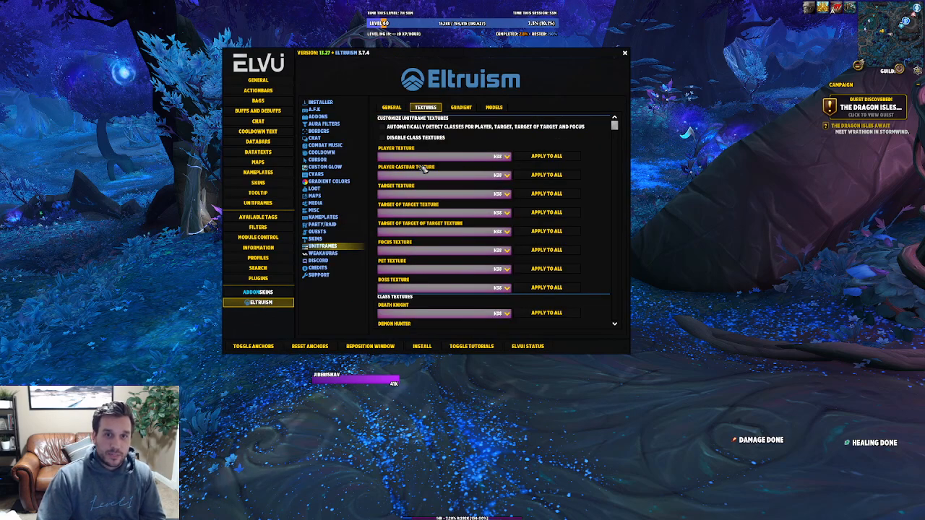
left_click(461, 107)
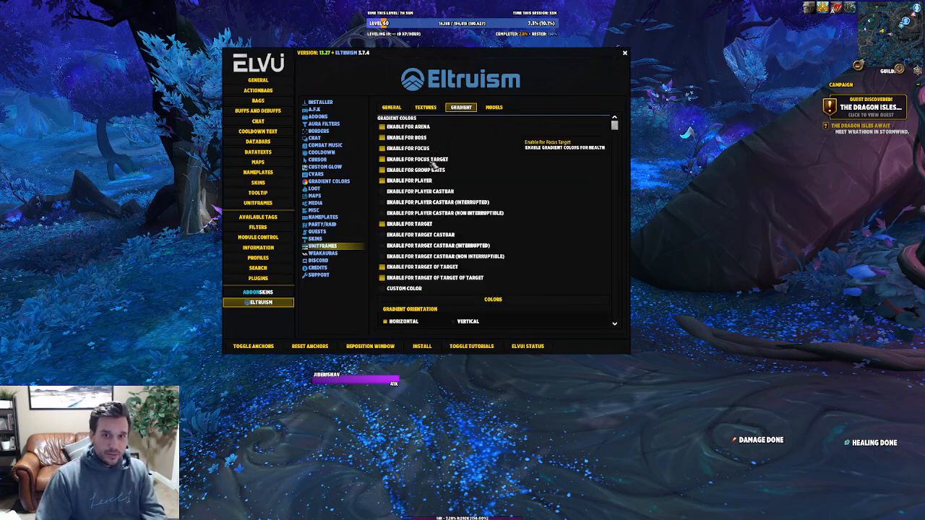
scroll(448, 276, "down", 2)
scroll(449, 276, "down", 1)
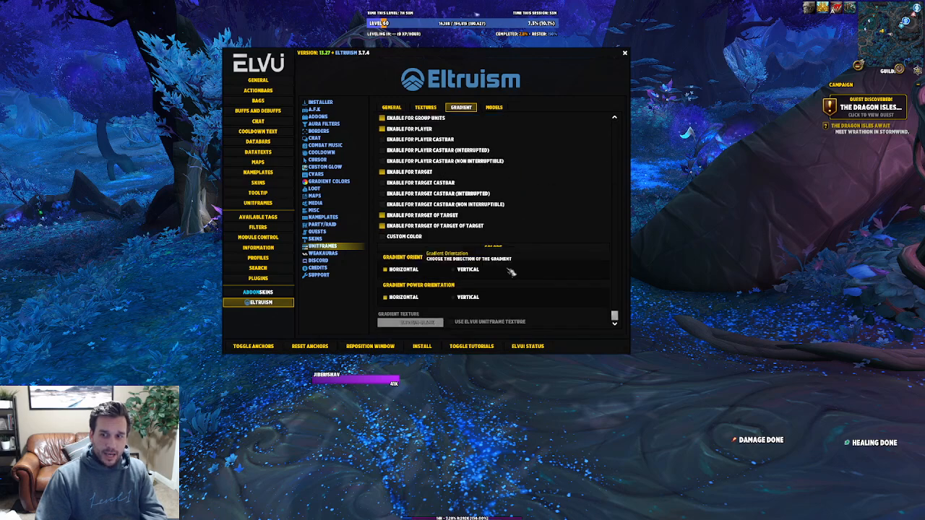
scroll(466, 262, "up", 3)
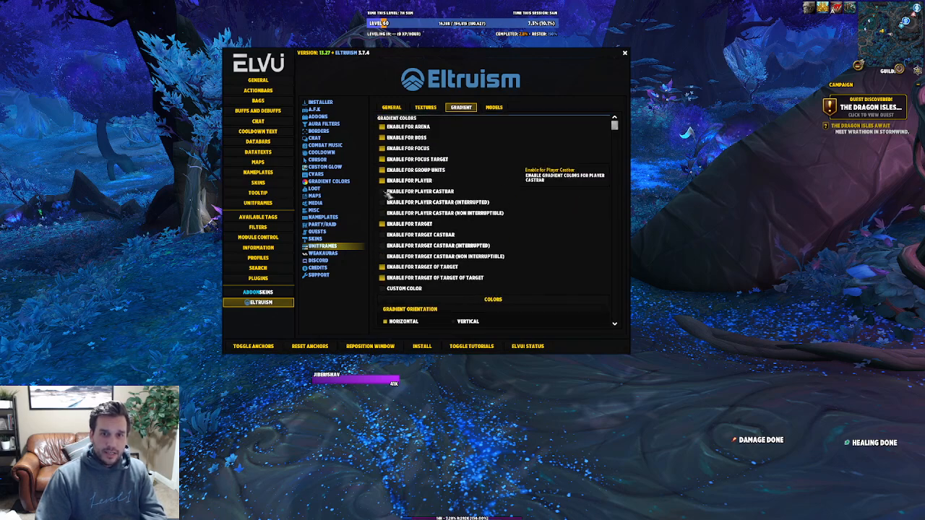
key("z")
key("z")
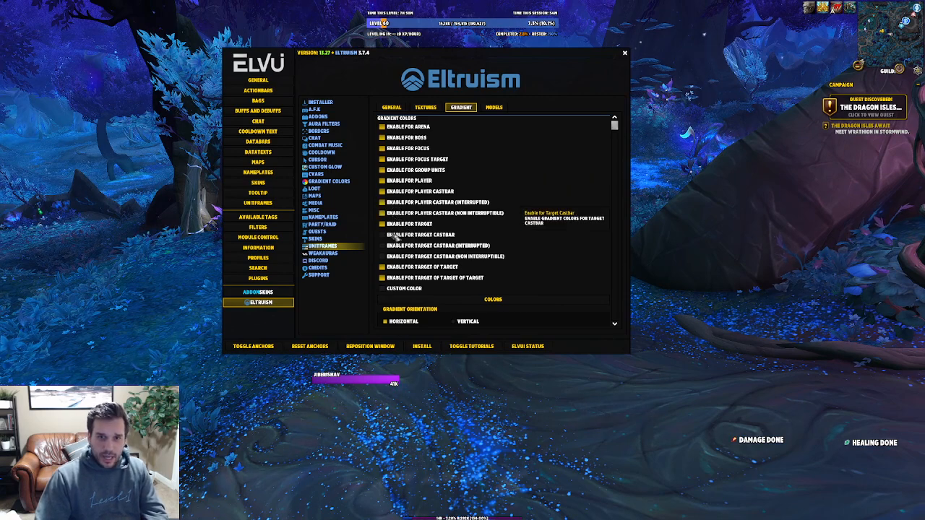
Enable gradients for the target castbar and its interrupted and non-interruptible states, and preview them by targeting your own character and summoning the mount
left_click(382, 235)
left_click(386, 380)
key("f")
key("f")
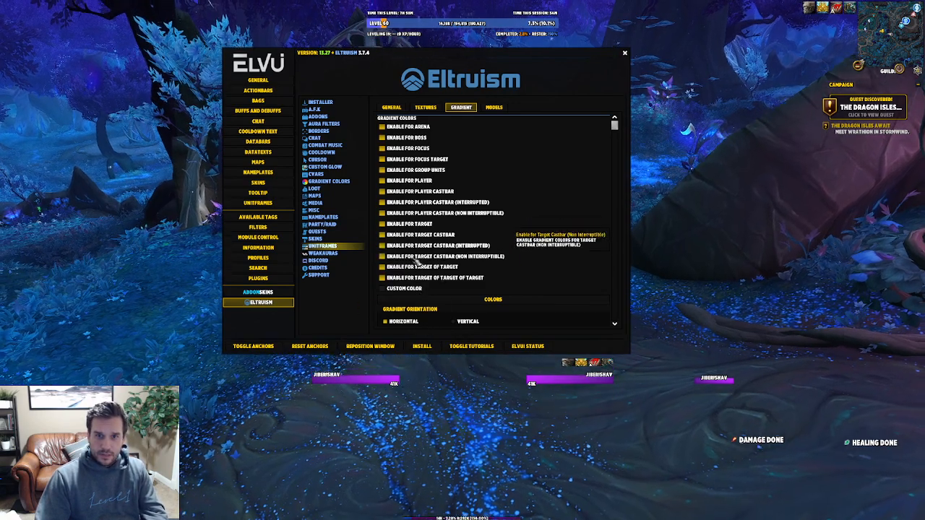
scroll(448, 284, "down", 3)
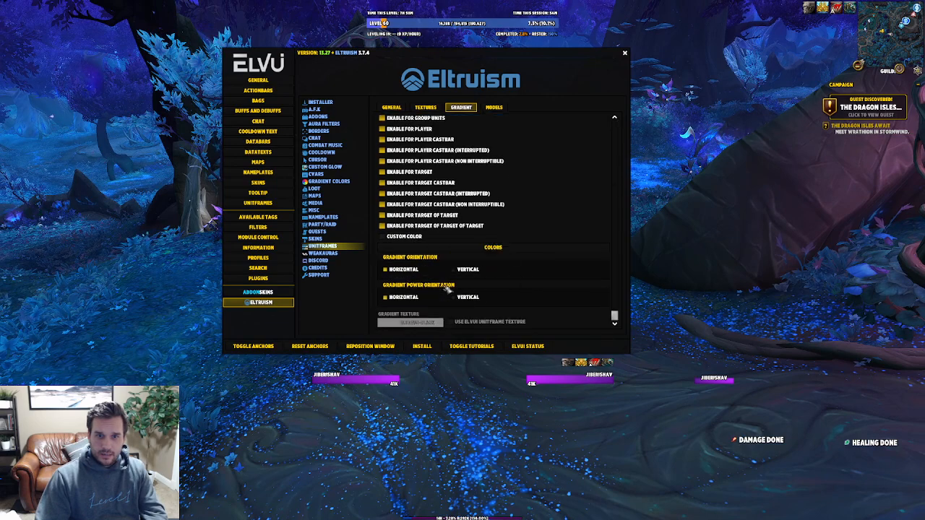
scroll(448, 287, "up", 3)
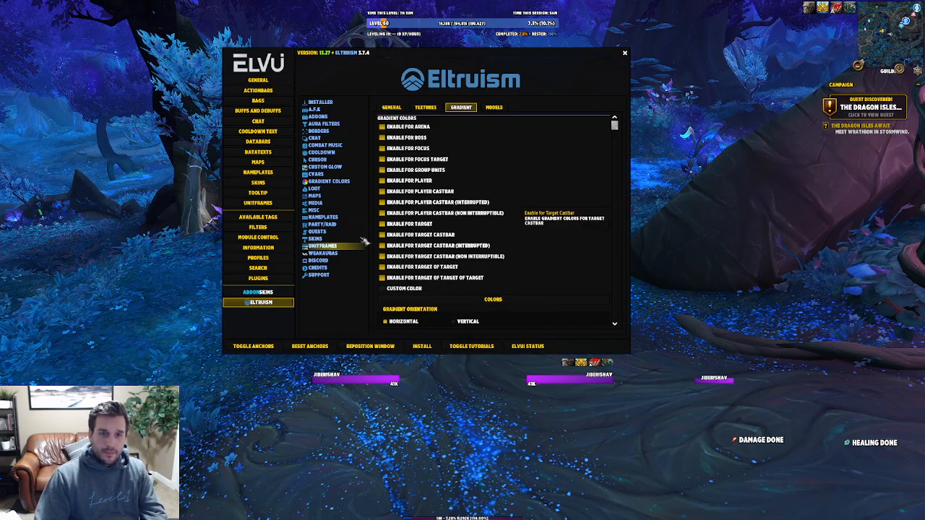
key("z")
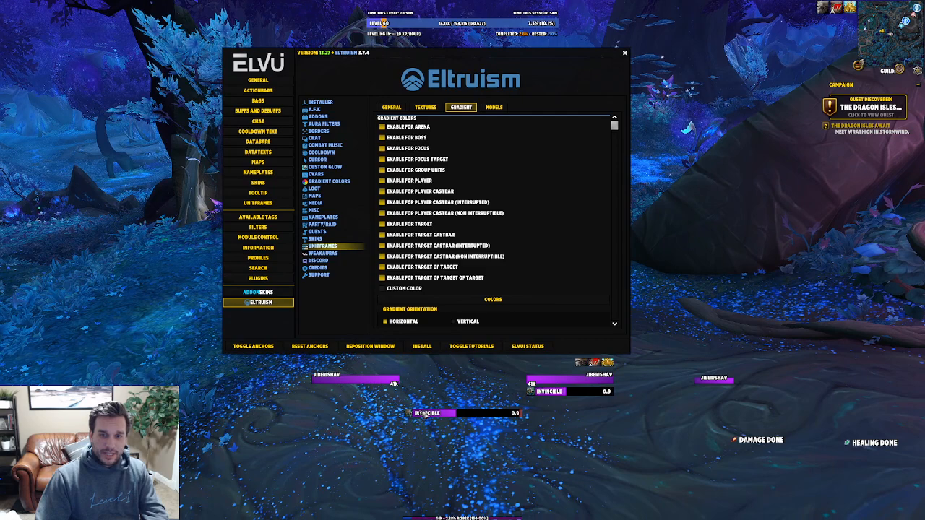
Enable the unitframe custom color in Eltruism's gradient class colors and darken the Demon Hunter's Color 1 to a deep purple
left_click(328, 182)
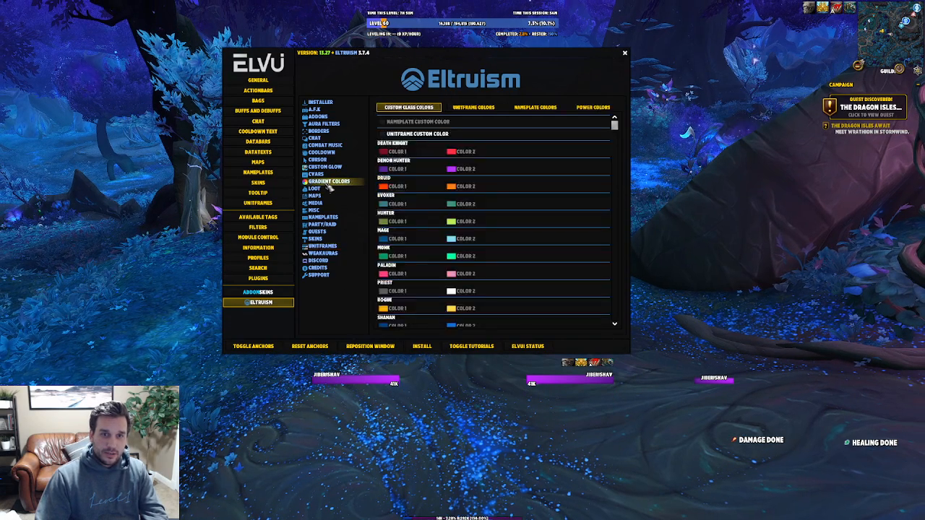
left_click(381, 134)
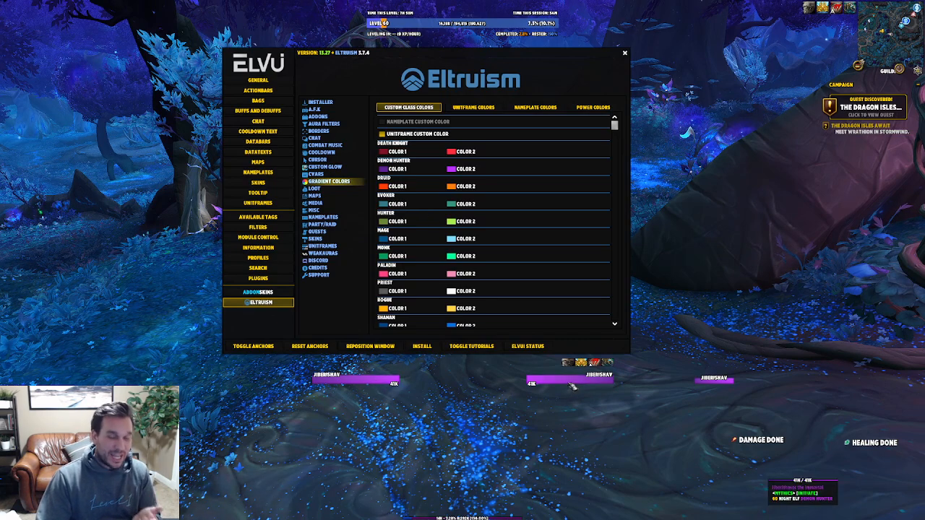
left_click(387, 171)
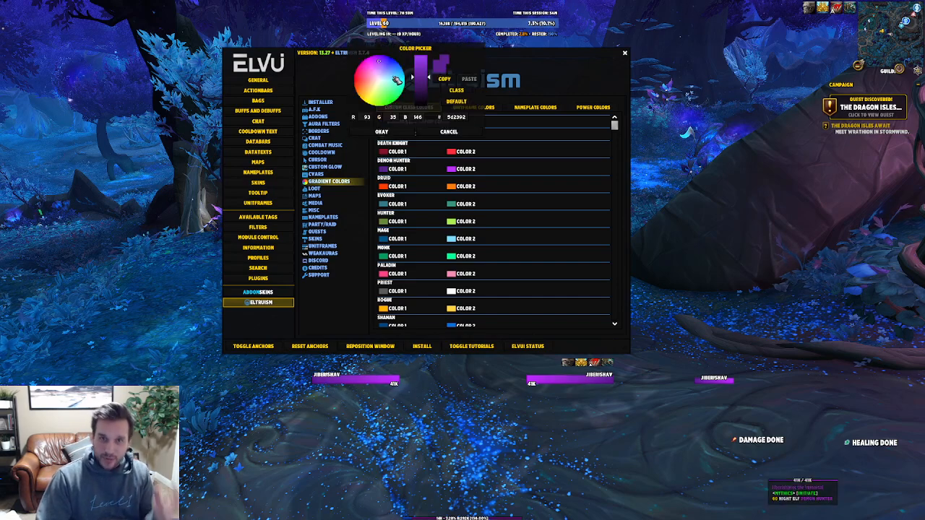
left_click_drag(427, 76, 425, 92)
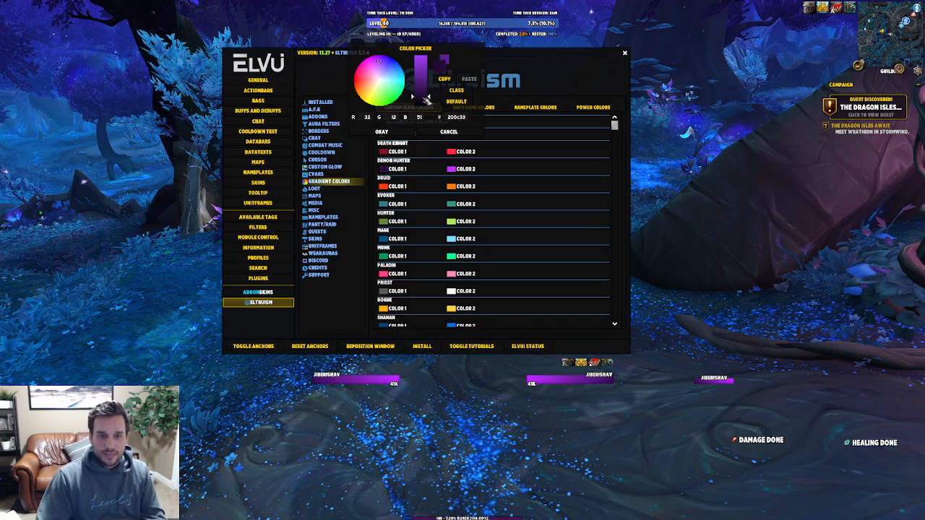
mouse_move(427, 87)
left_mouse_down()
mouse_move(387, 78)
mouse_move(425, 65)
mouse_move(427, 92)
mouse_move(385, 71)
mouse_move(427, 55)
mouse_move(427, 100)
left_mouse_up()
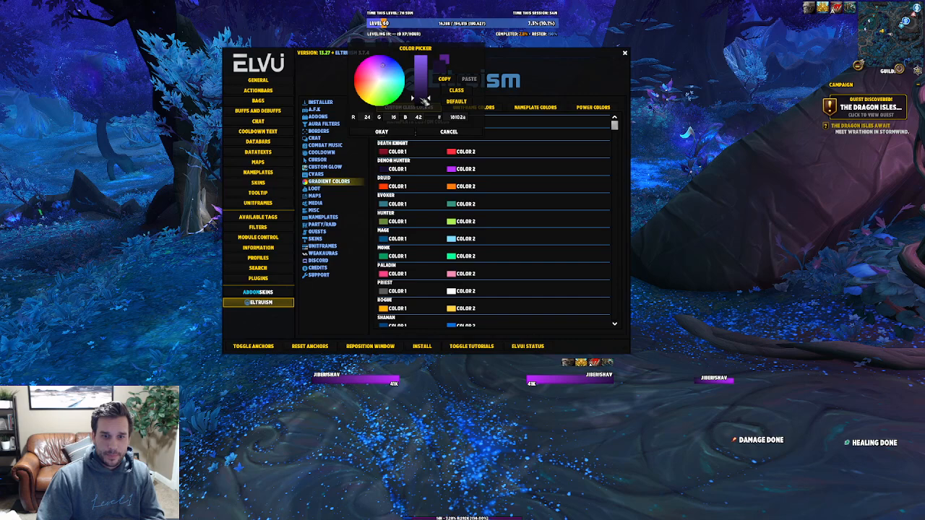
left_click(382, 132)
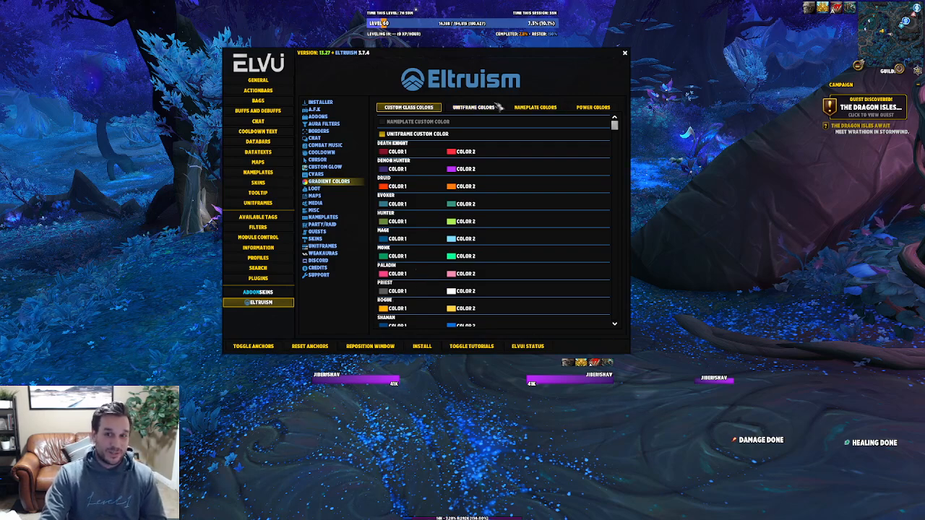
Set the player castbar's gradient Color 1 to blue 4764ff in the unit frame gradient colors, previewing it on a mount cast
left_click(497, 107)
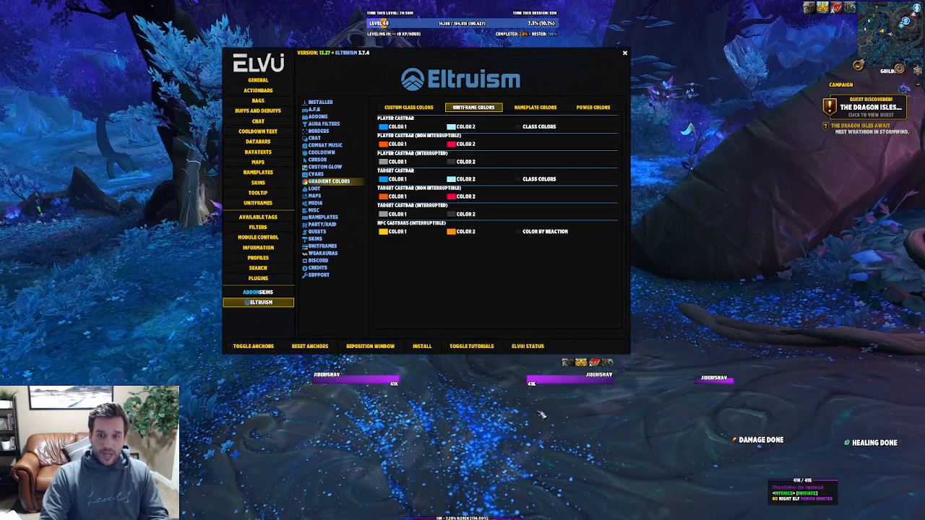
left_click(398, 127)
left_click(399, 78)
left_click(381, 80)
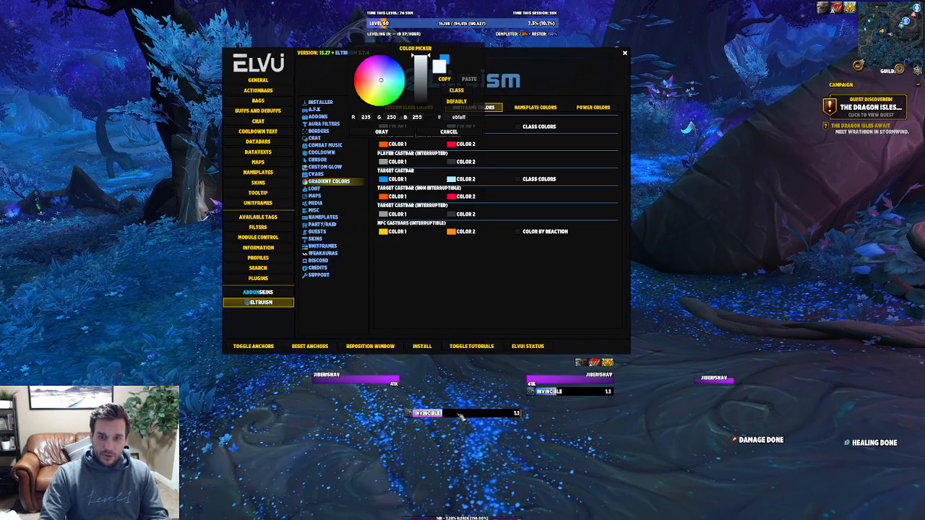
left_click_drag(385, 74, 391, 68)
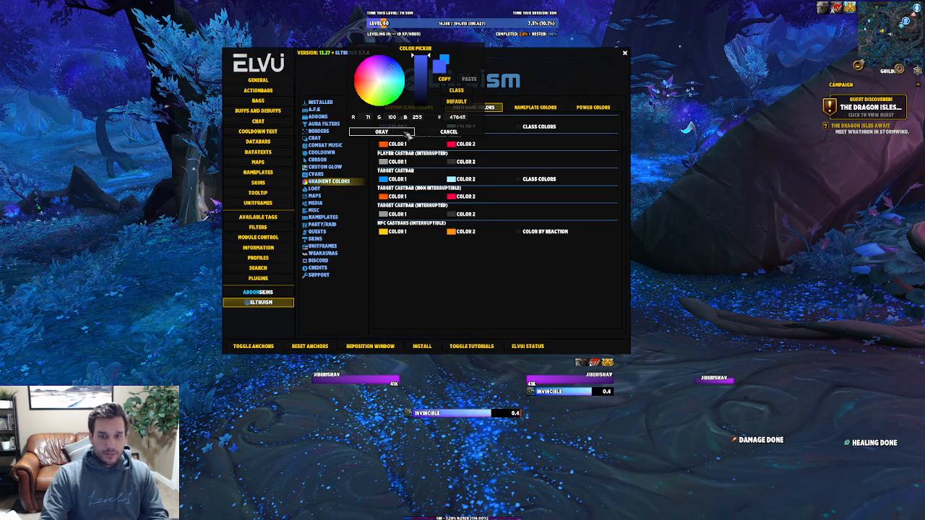
left_click(394, 132)
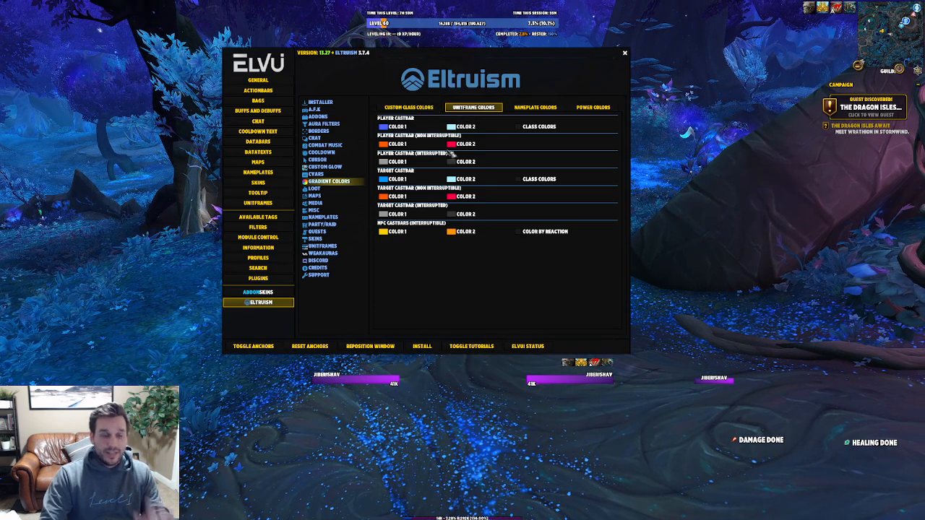
Review Eltruism's nameplate and power gradient colors and move the settings window away from the unit frames
left_click(539, 107)
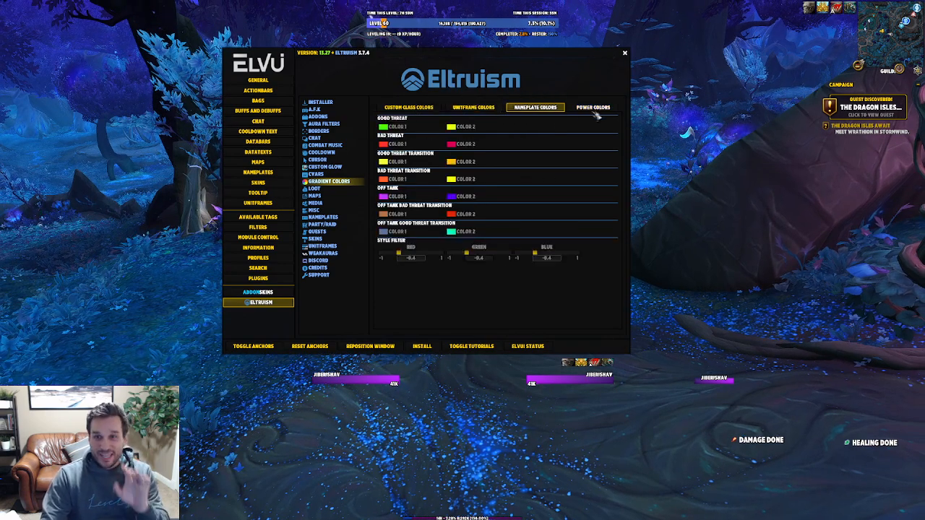
left_click(597, 108)
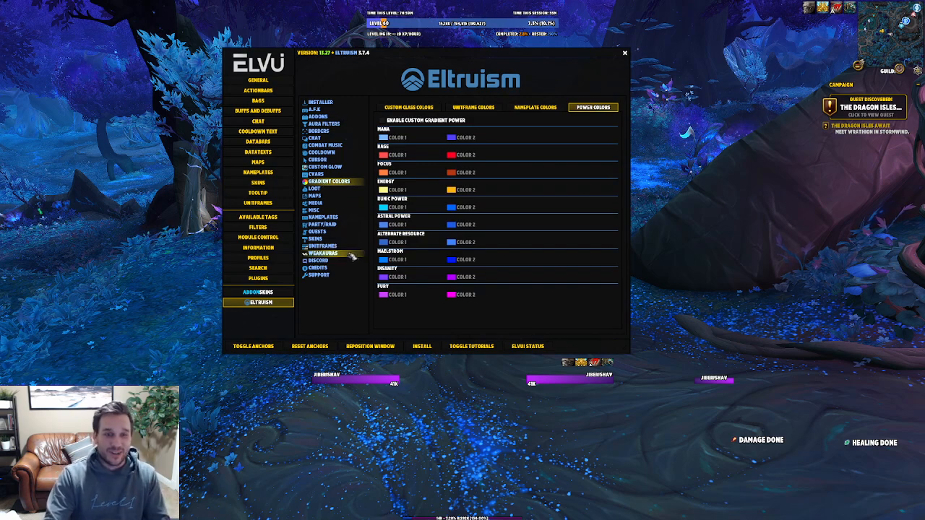
left_click_drag(626, 53, 582, 32)
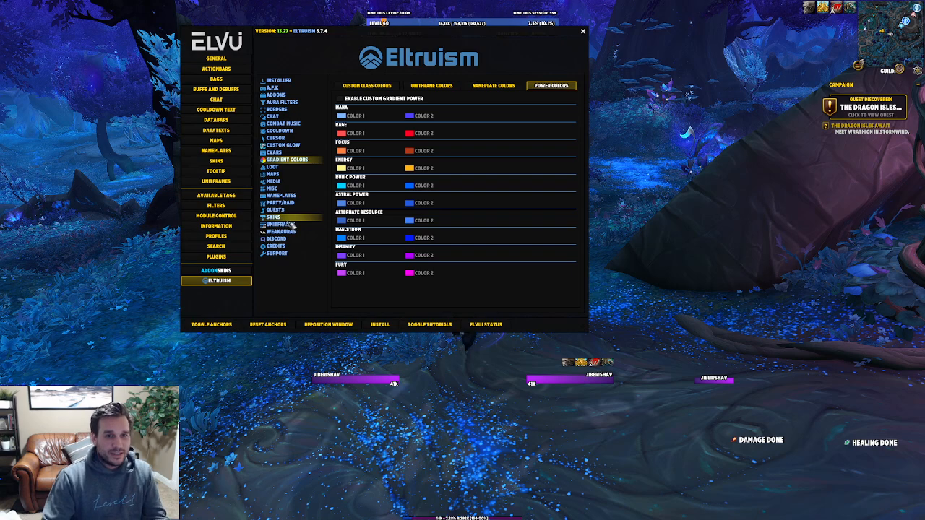
Switch Eltruism's unit frames from light mode to dark mode and accept the UI reload
left_click(289, 225)
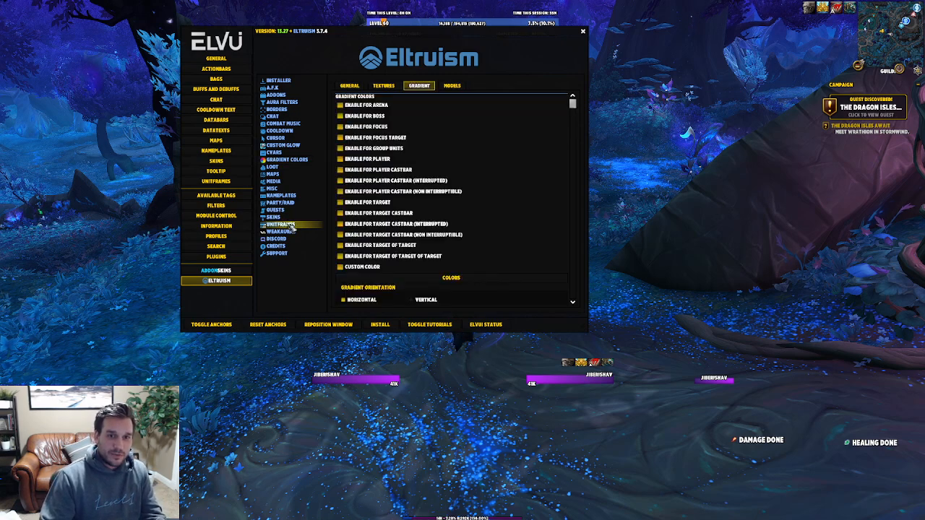
left_click(350, 85)
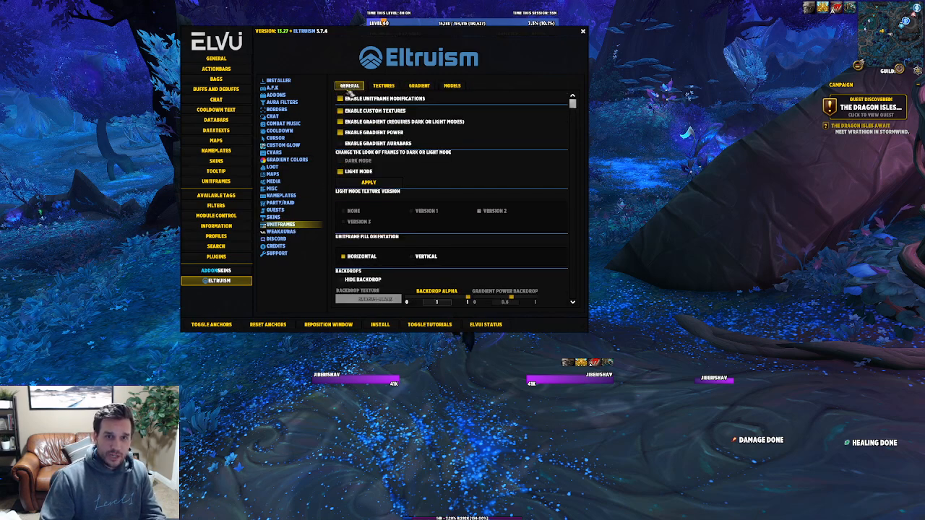
left_click(361, 174)
left_click(362, 163)
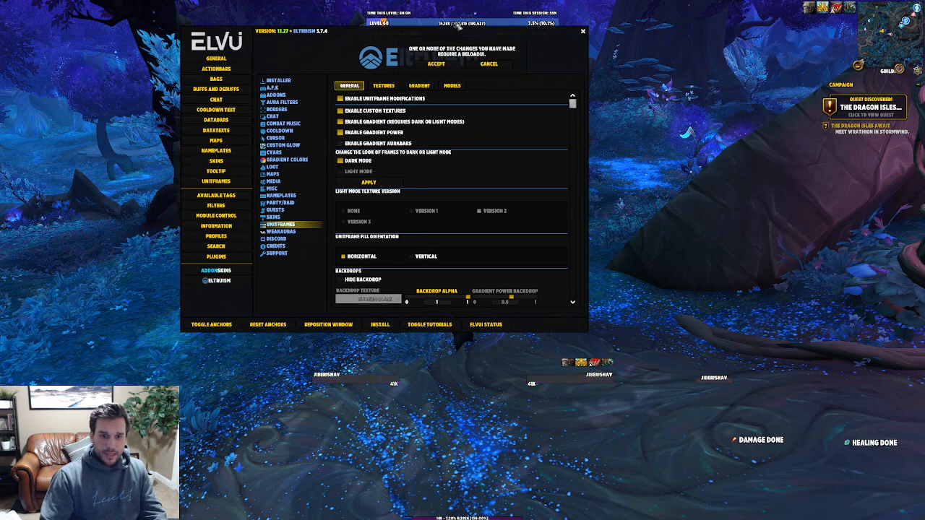
left_click(436, 65)
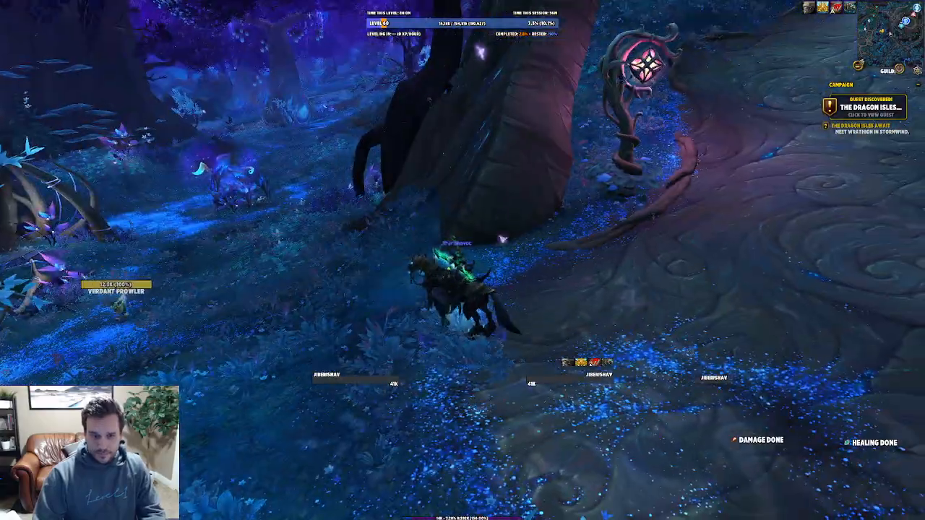
Fly the character up and drop it to take fall damage, previewing the dark mode health bars on the unit frames
key("w")
key("space")
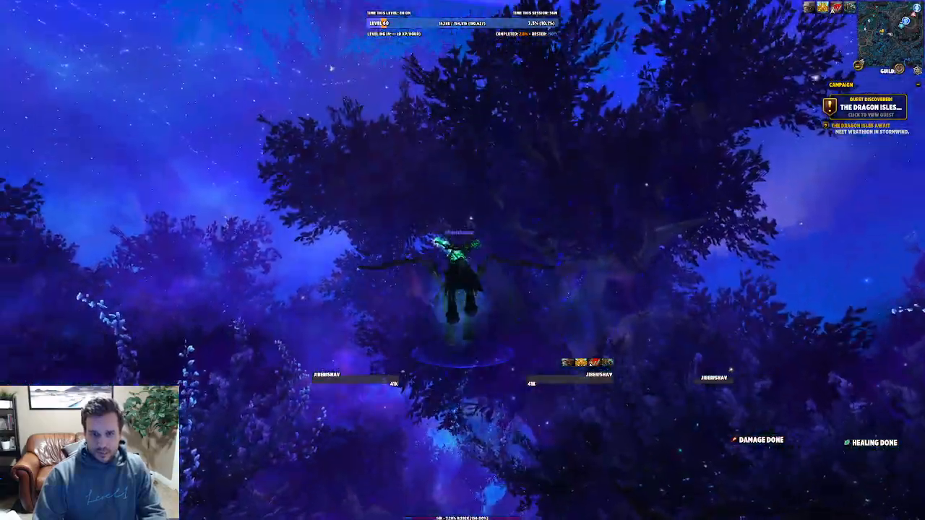
key("w")
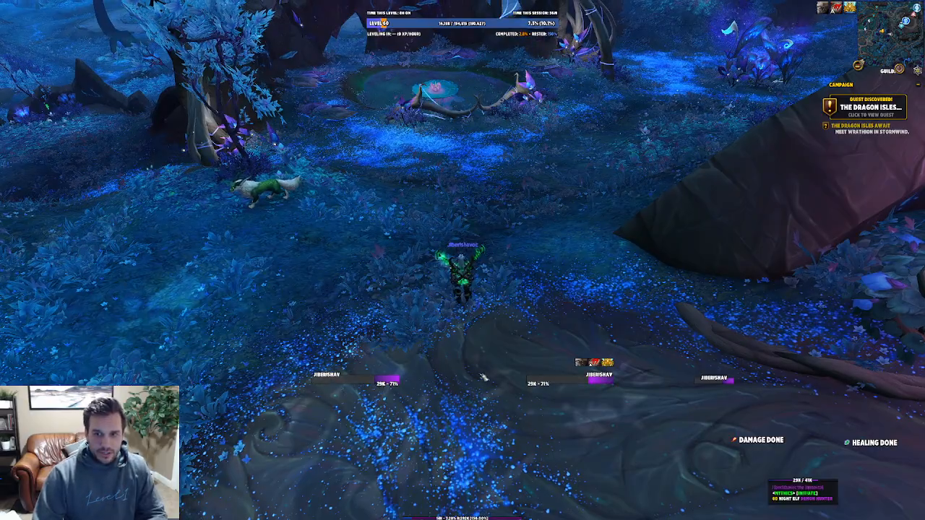
key("w")
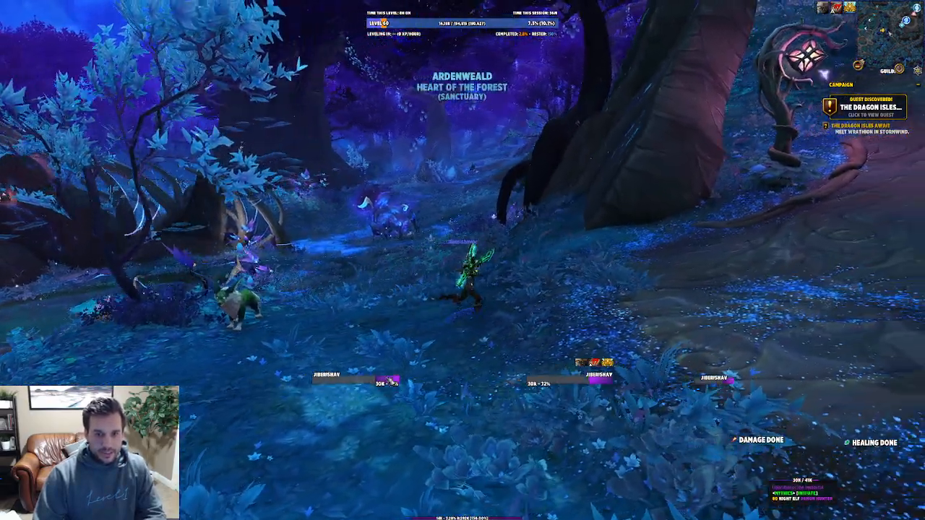
key("w")
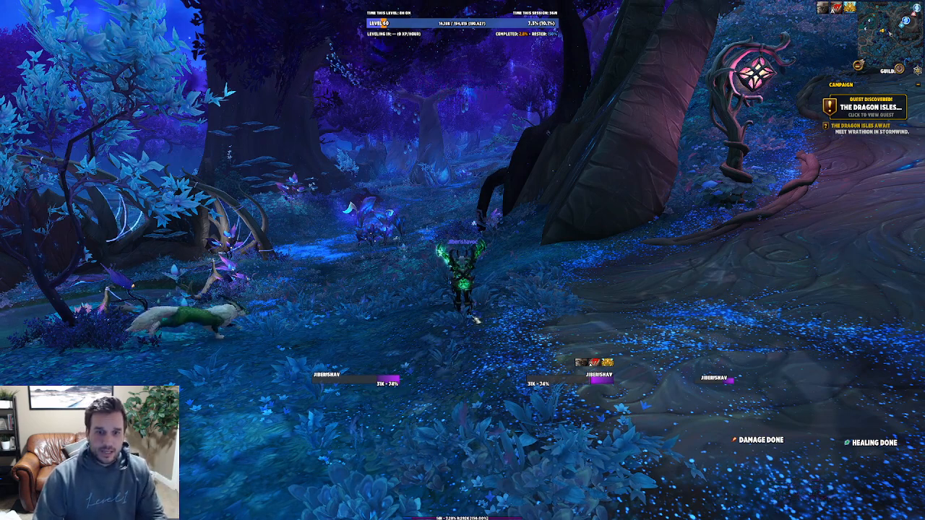
Turn off Transparent in ElvUI's unit frame health colors, with the settings window moved clear of the frames and the own character targeted
key("Escape")
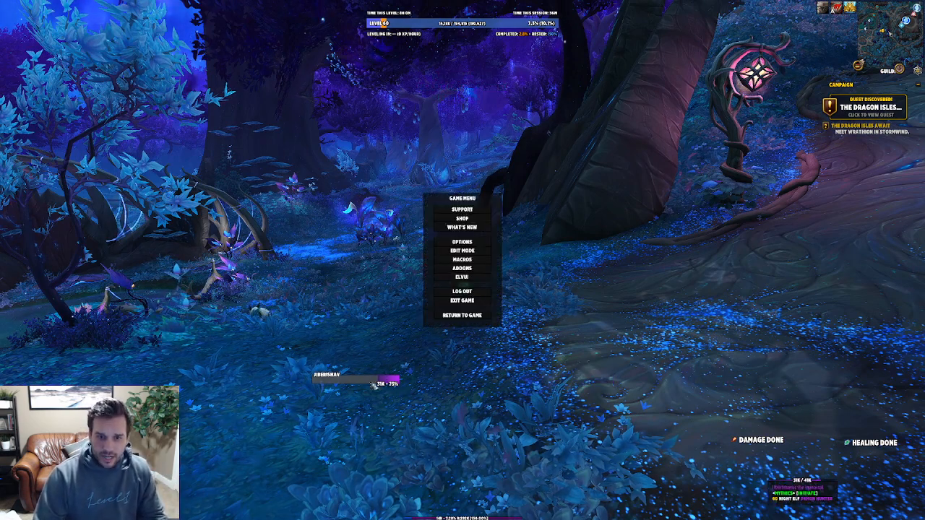
left_click(462, 276)
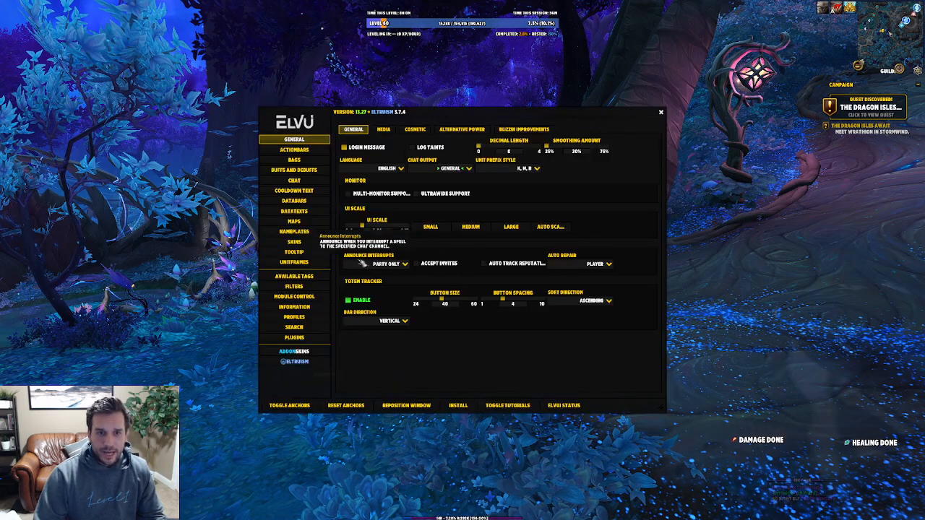
left_click(296, 262)
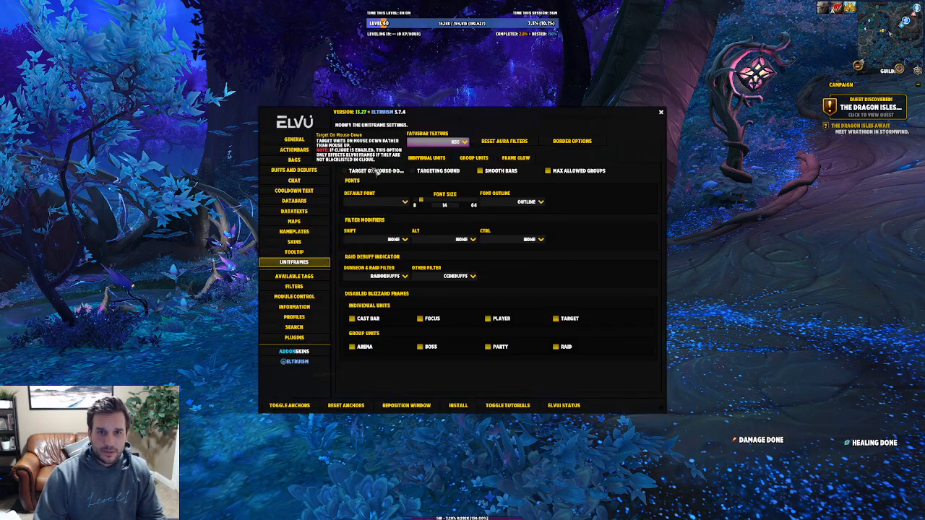
left_click(384, 157)
left_click(388, 216)
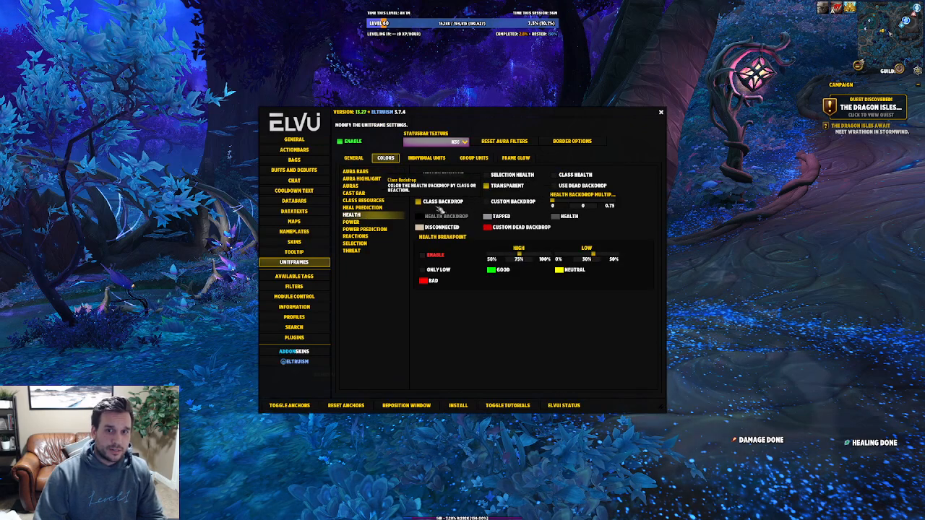
left_click_drag(514, 113, 682, 27)
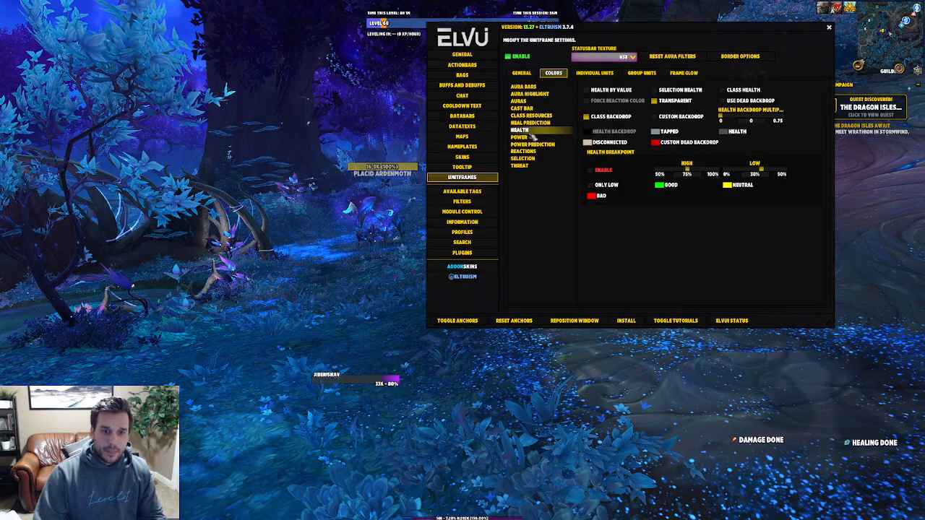
left_click(377, 386)
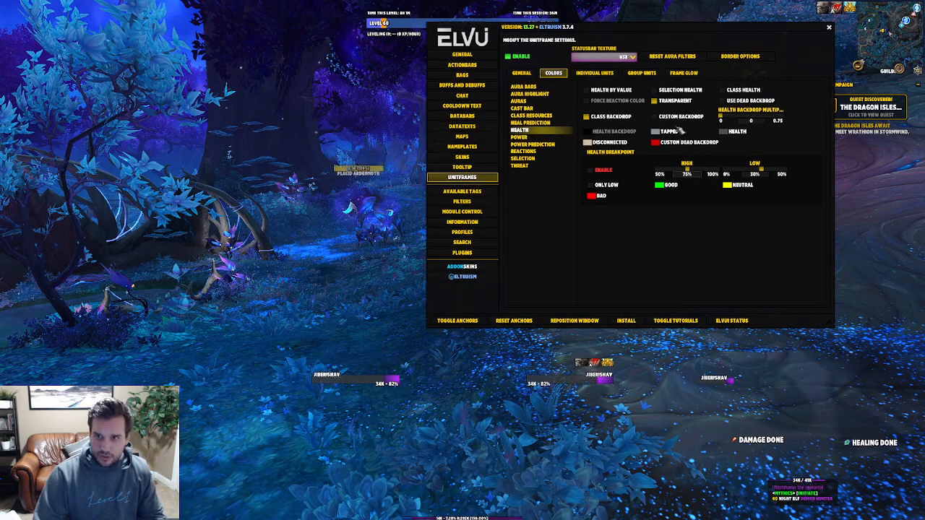
left_click(677, 102)
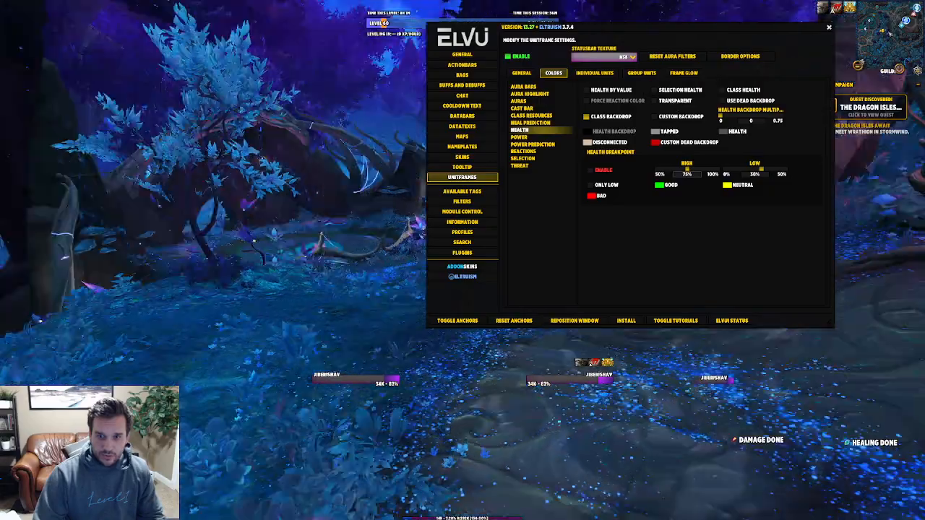
Close the HubSpot login window covering the game and turn the camera around the character
key("w")
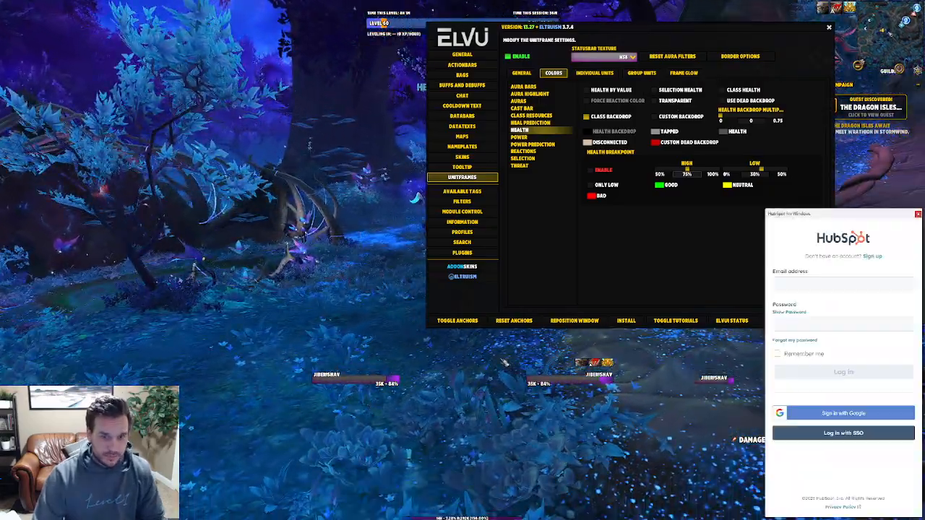
left_click(918, 215)
left_click_drag(388, 398, 332, 398)
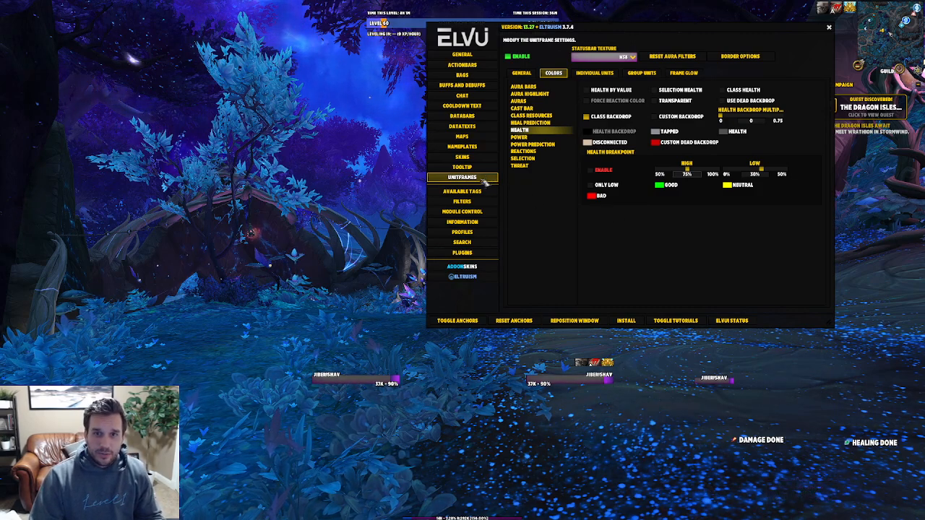
Set the TargetTarget unit frame's height to 20 after moving the settings window clear of the unit frames
left_click(522, 73)
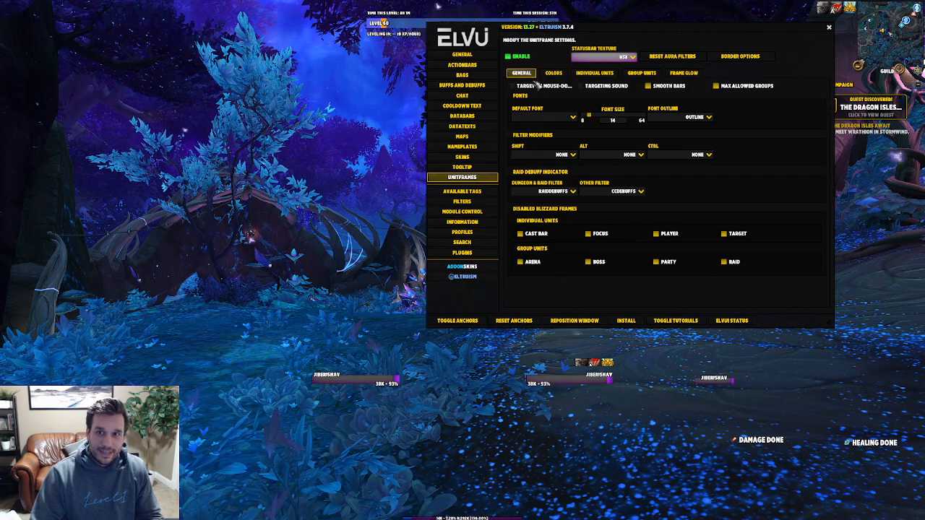
left_click_drag(587, 83, 357, 105)
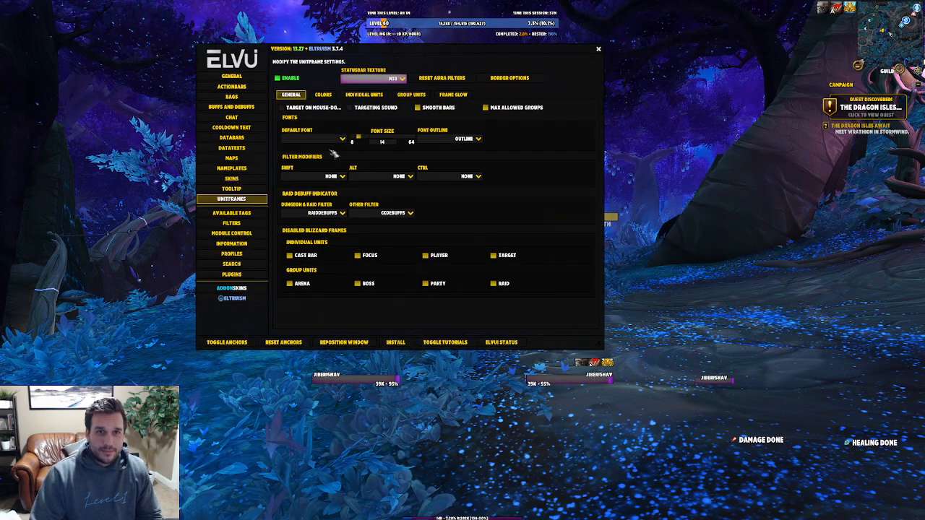
left_click(374, 95)
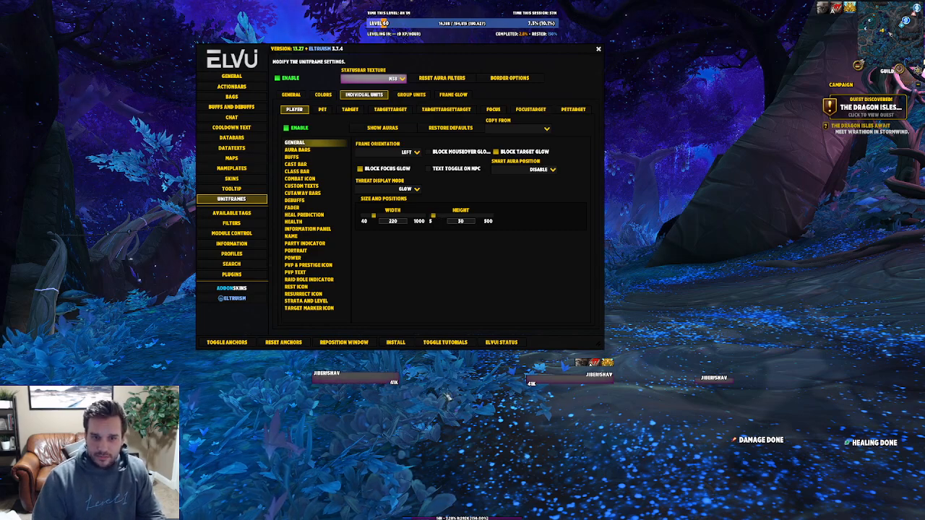
left_click(350, 109)
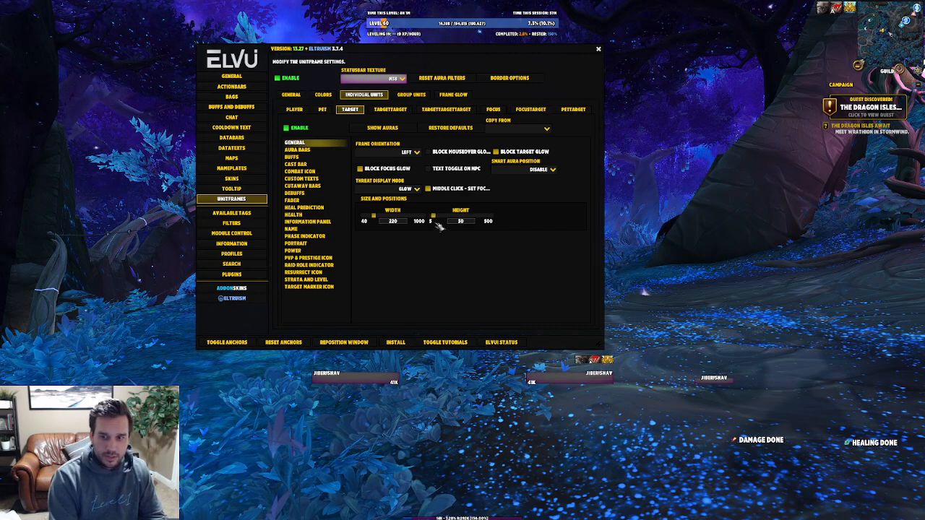
left_click(390, 109)
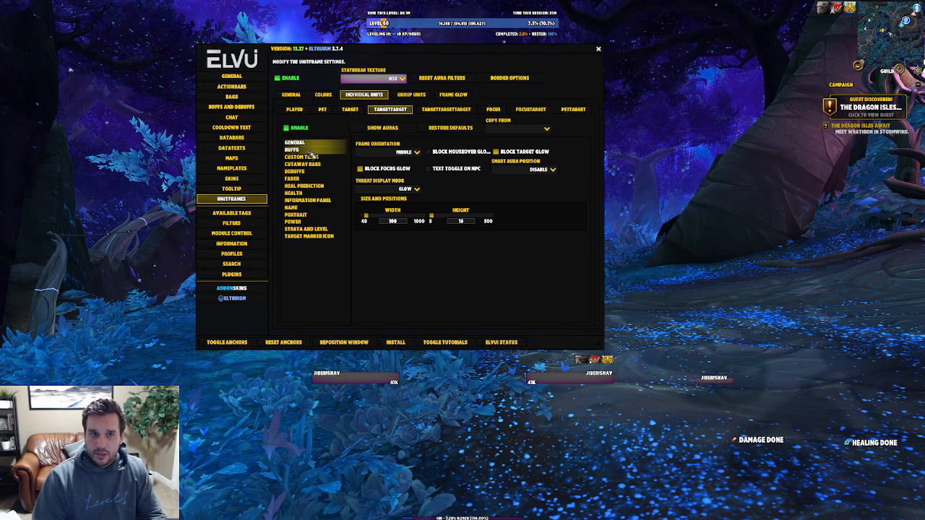
left_click_drag(470, 221, 439, 225)
type("20")
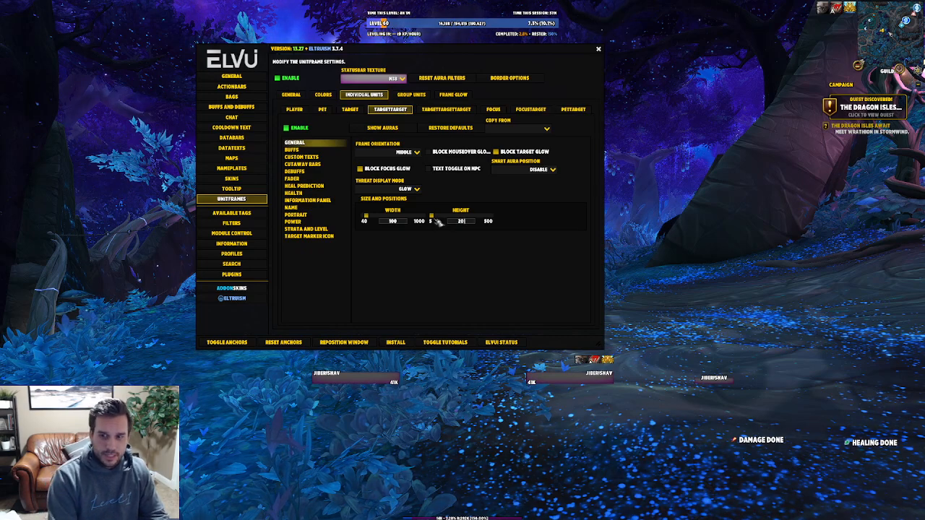
Unlock the ElvUI anchors, move the TargetTarget frame right beside the target frame, and lock the anchors again
left_click(227, 342)
left_click_drag(712, 389, 642, 384)
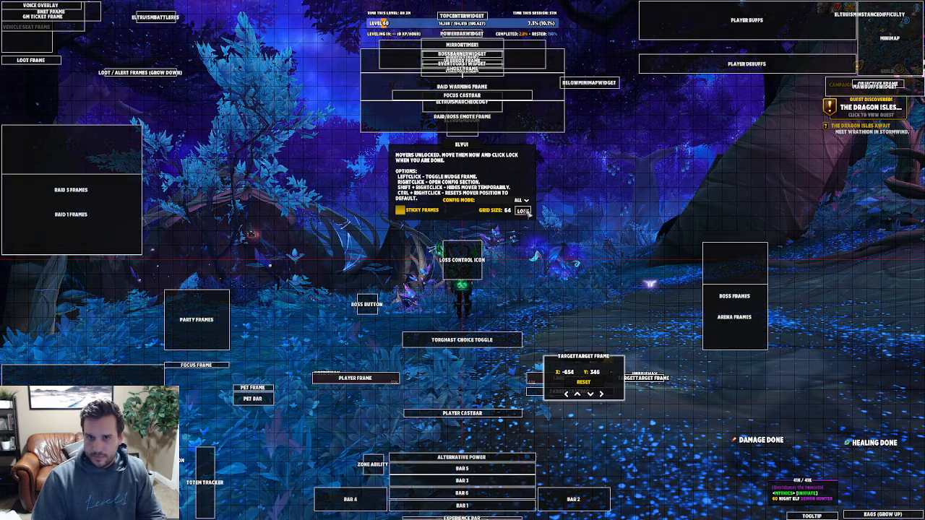
left_click(522, 210)
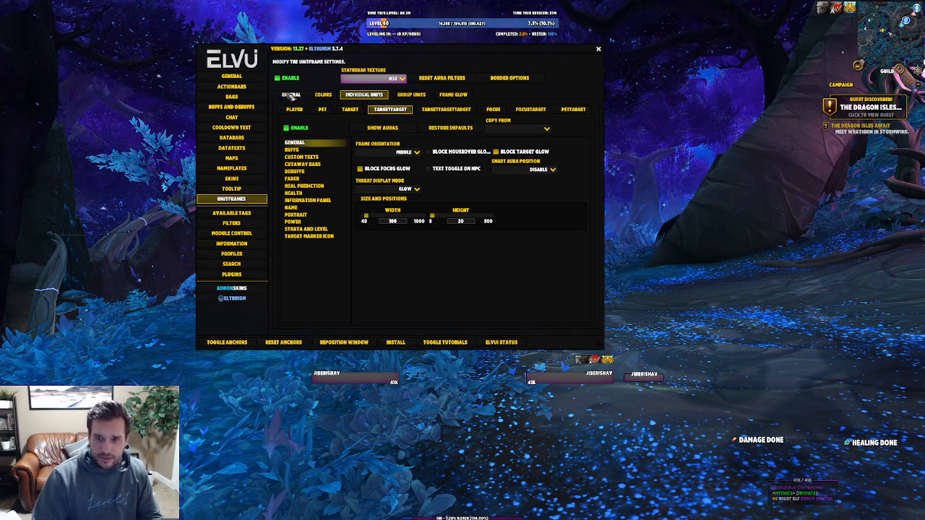
Disable Thin Borders, Unitframe Thin Borders and Nameplate Thin Borders in ElvUI's cosmetic settings, close the settings and accept the UI reload
left_click(246, 76)
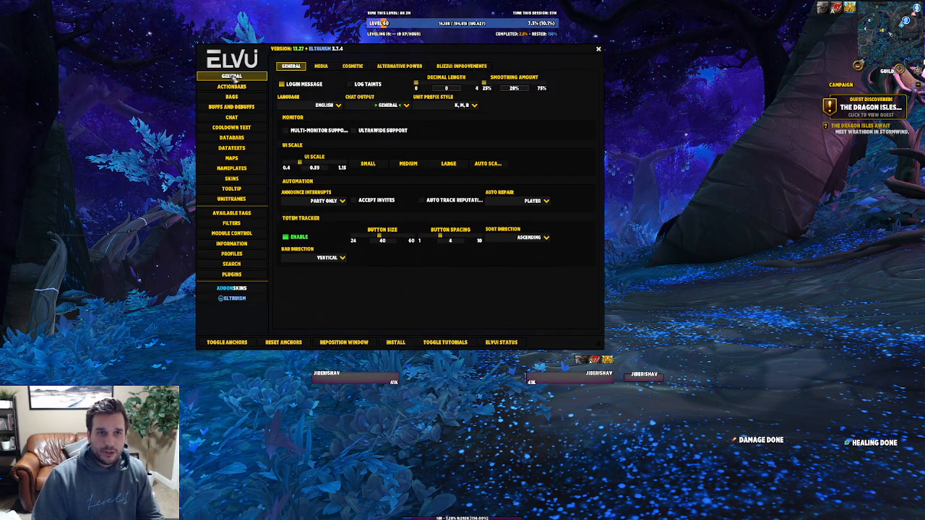
left_click(353, 66)
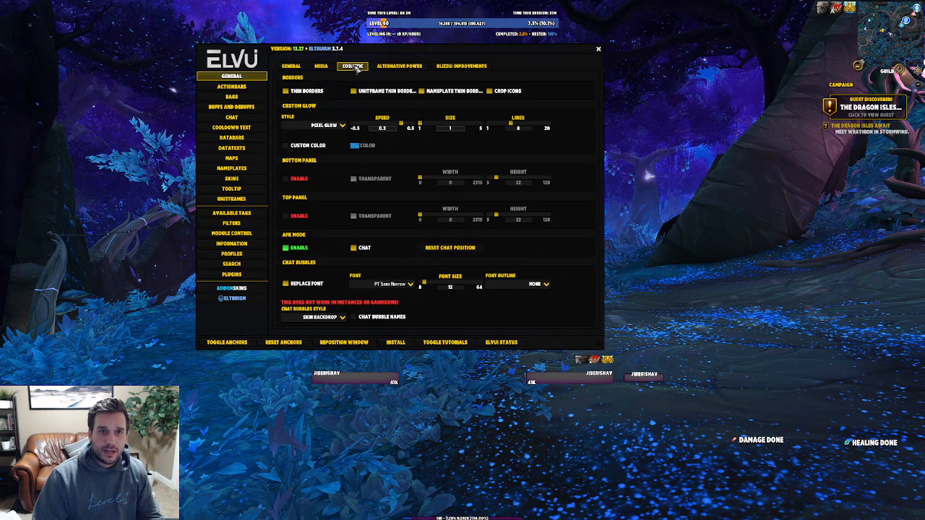
left_click(305, 96)
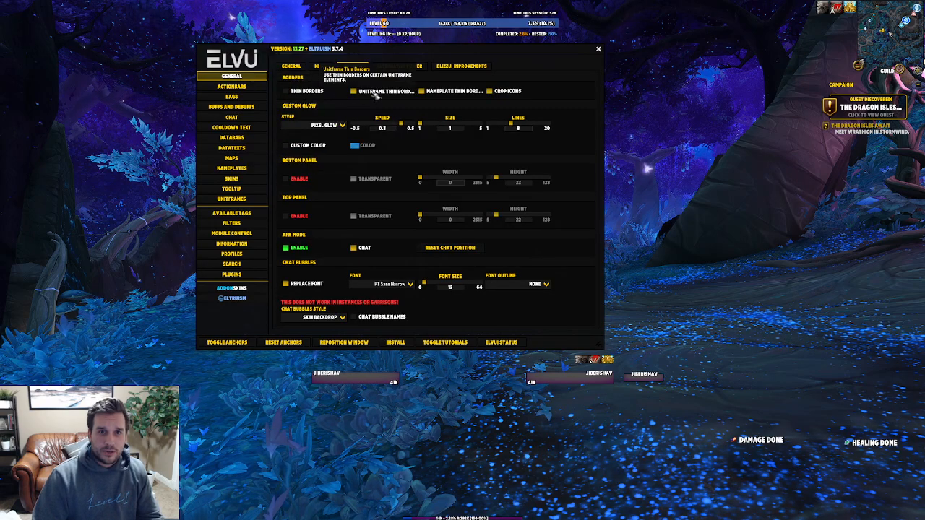
left_click(378, 95)
left_click(449, 95)
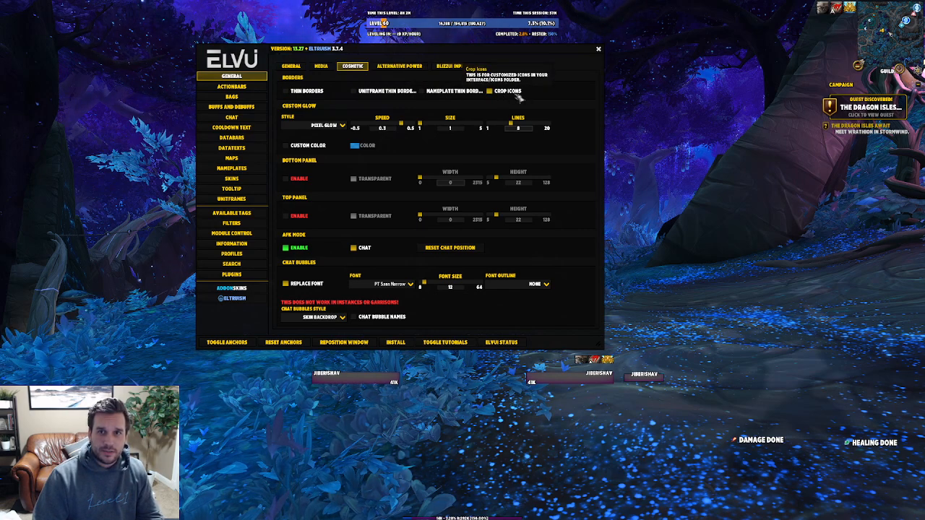
left_click(599, 50)
left_click(438, 63)
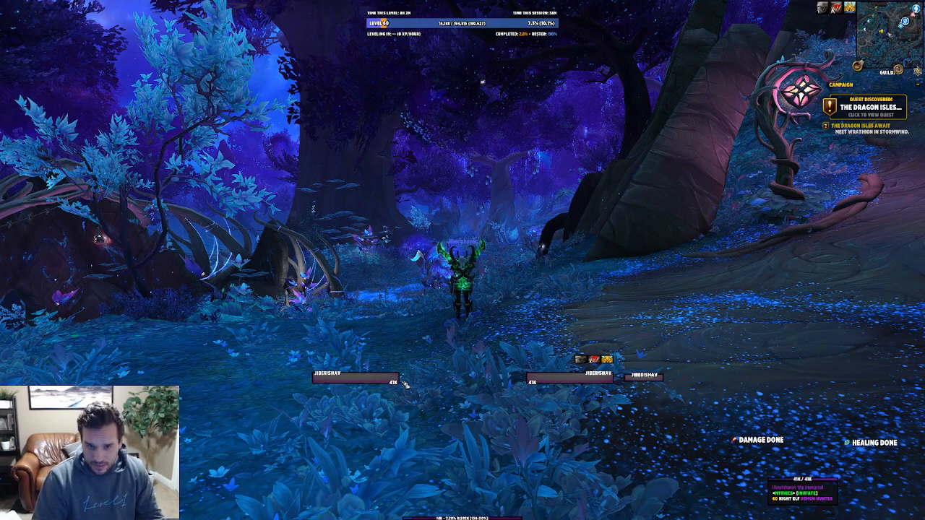
Reopen the ElvUI settings and darken the unit frames' health color to 232323
mouse_move(469, 504)
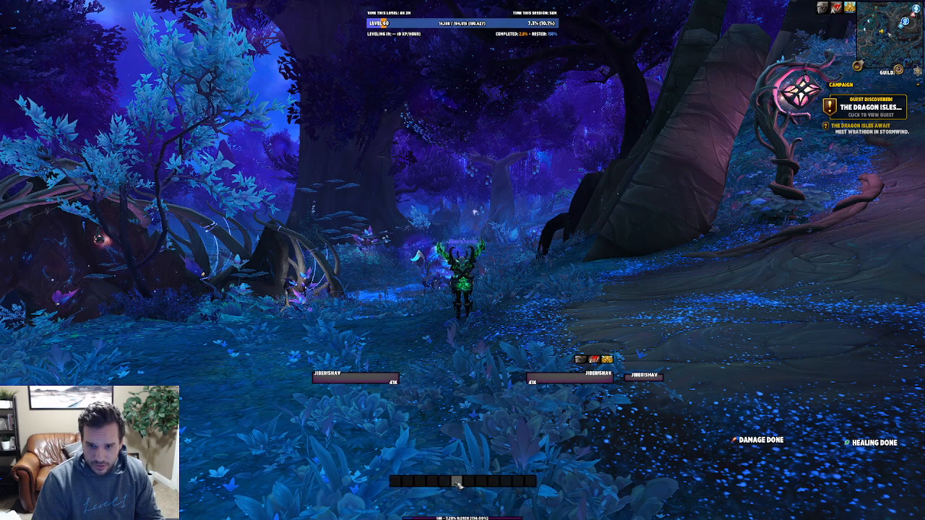
left_click_drag(427, 434, 432, 462)
key("Escape")
key("Escape")
left_click(466, 277)
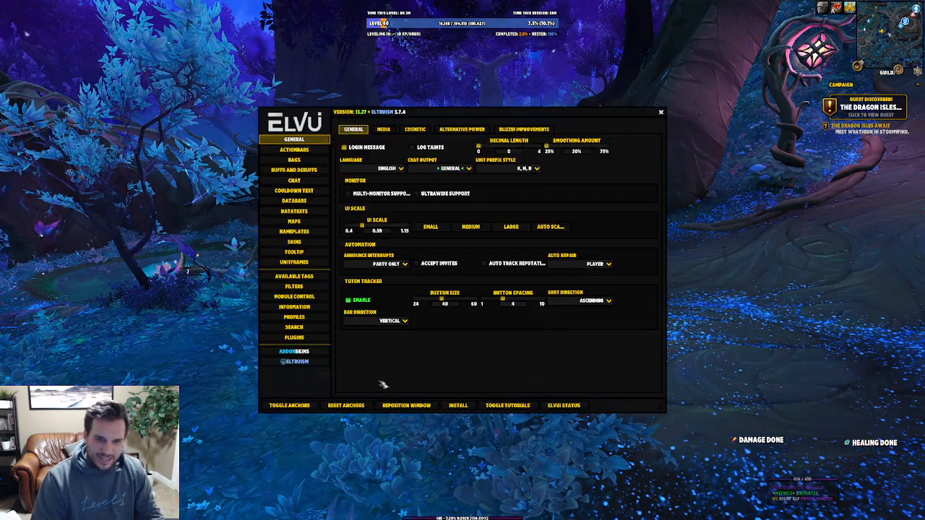
left_click_drag(438, 128, 553, 65)
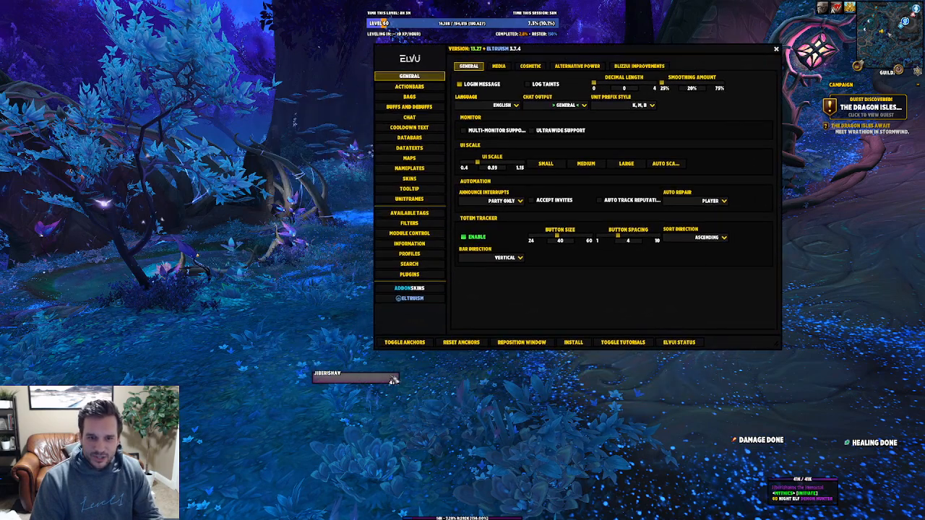
left_click(438, 198)
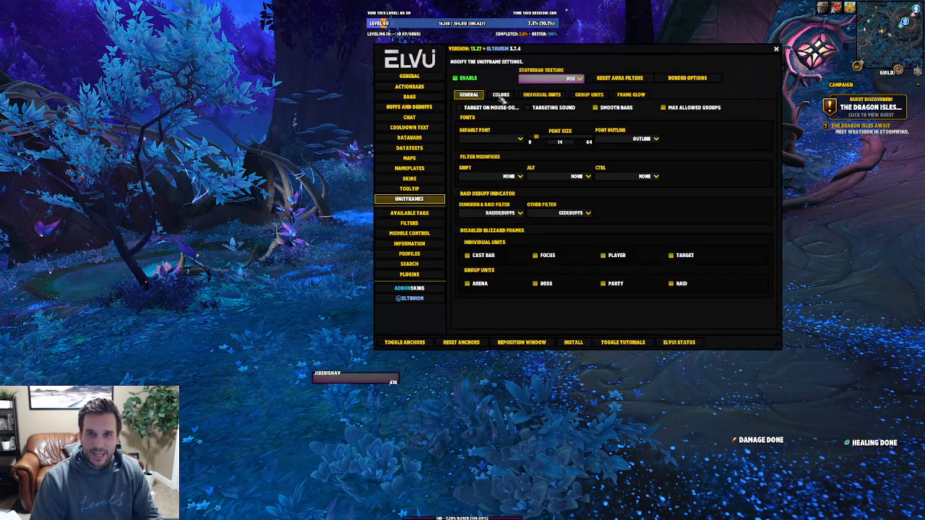
left_click(500, 94)
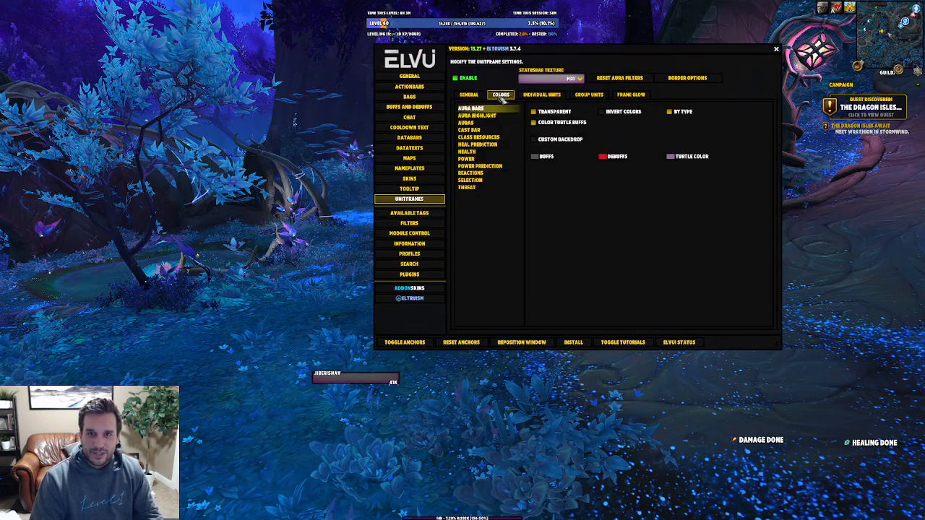
left_click(487, 156)
left_click(672, 154)
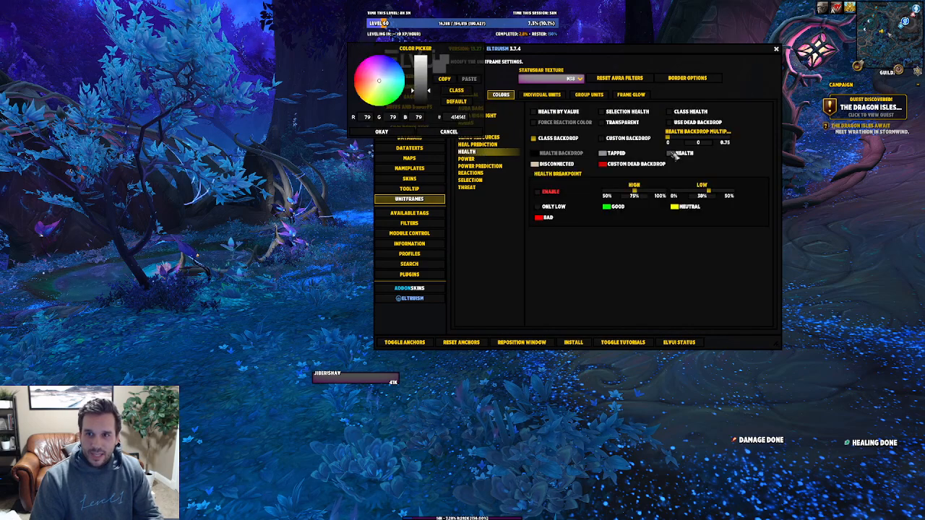
left_click_drag(429, 94, 428, 103)
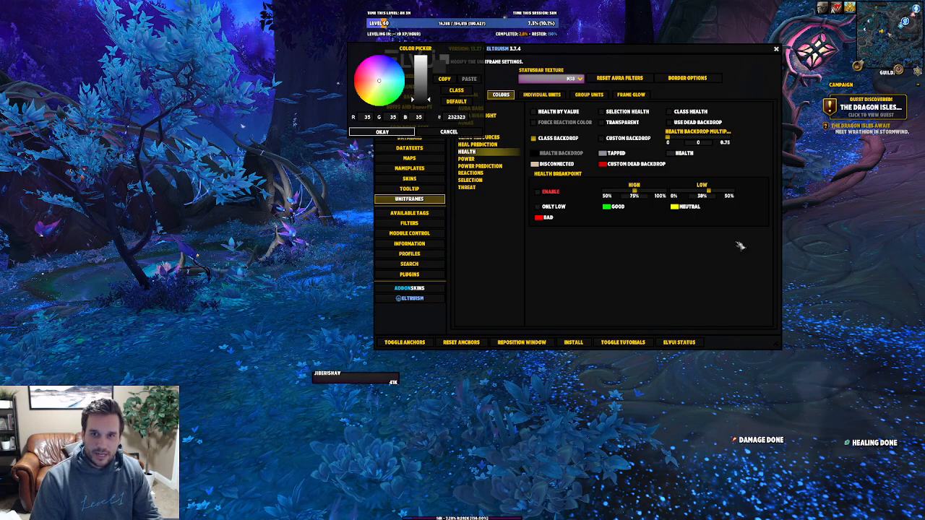
left_click(381, 132)
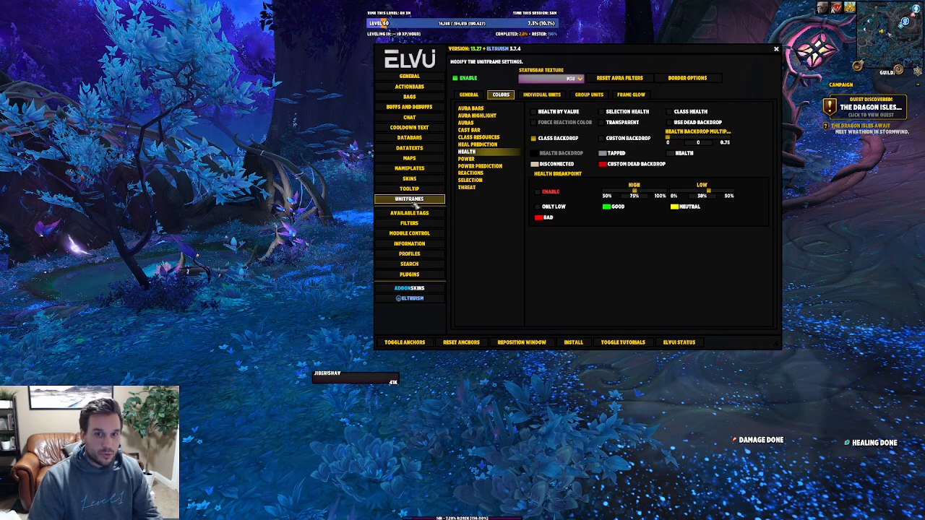
Target the own character and enable the player frame's 3D portrait with Overlay and Full Overlay, accepting the FPS warning
left_click(349, 374)
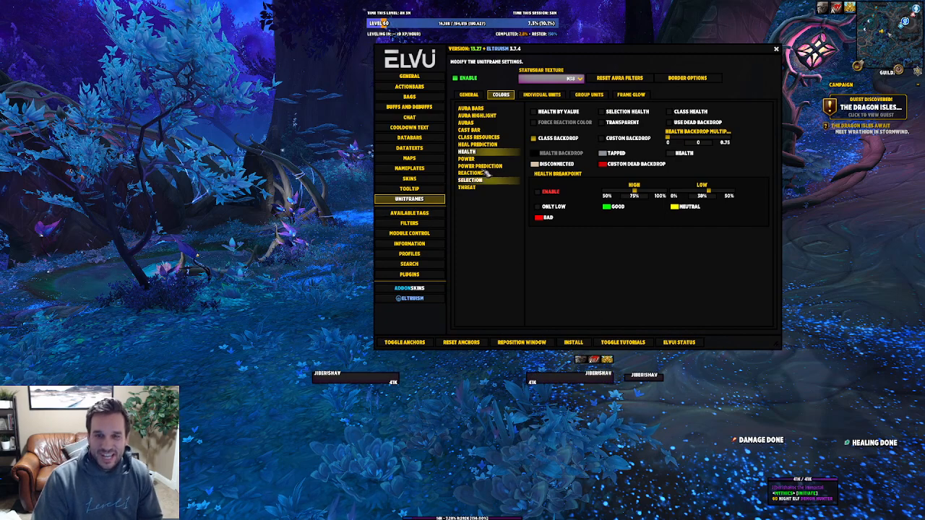
left_click(543, 96)
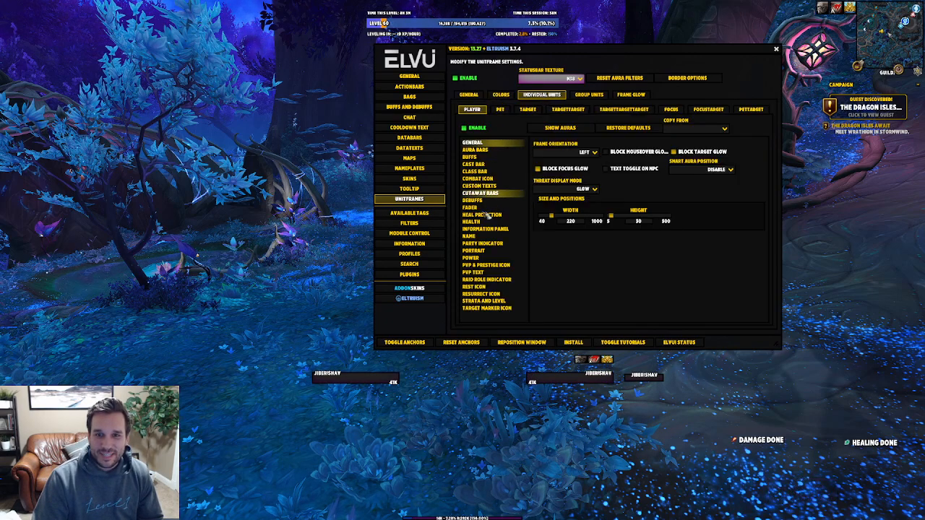
left_click(483, 244)
left_click(478, 251)
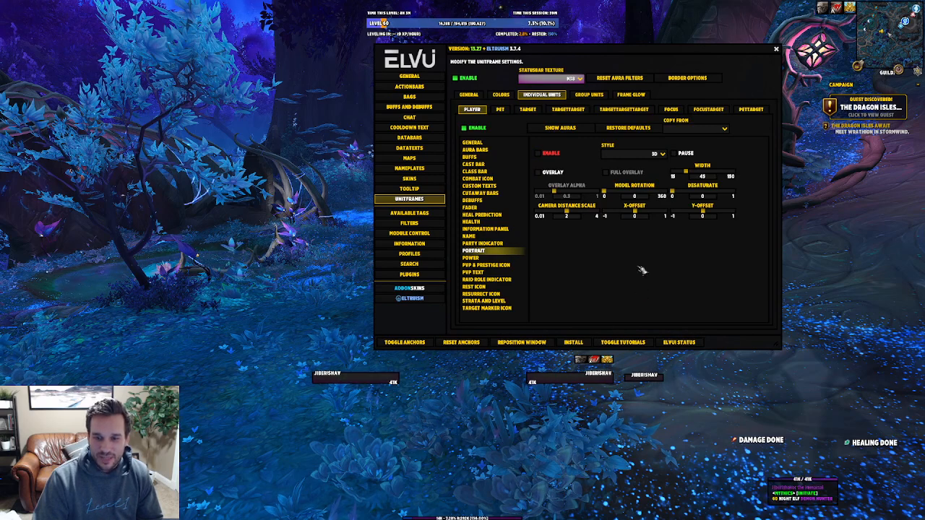
left_click(547, 155)
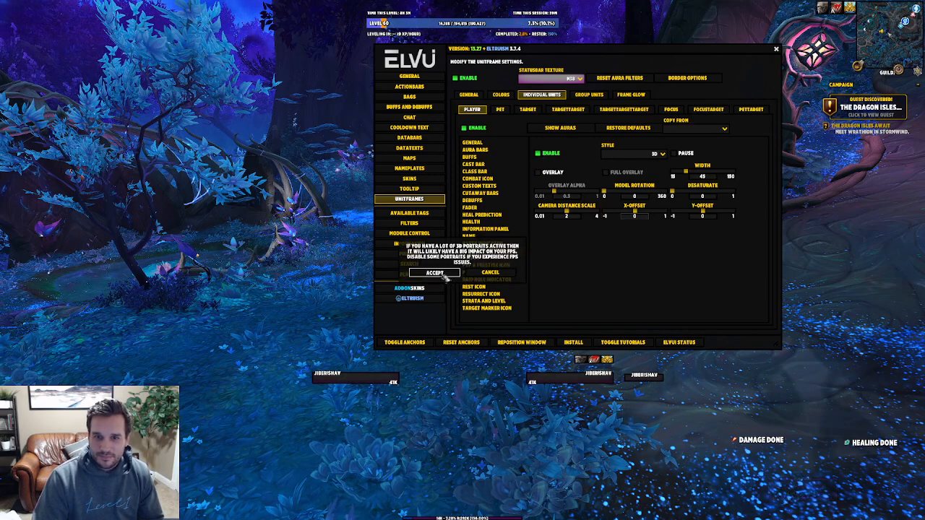
left_click(444, 276)
left_click(550, 175)
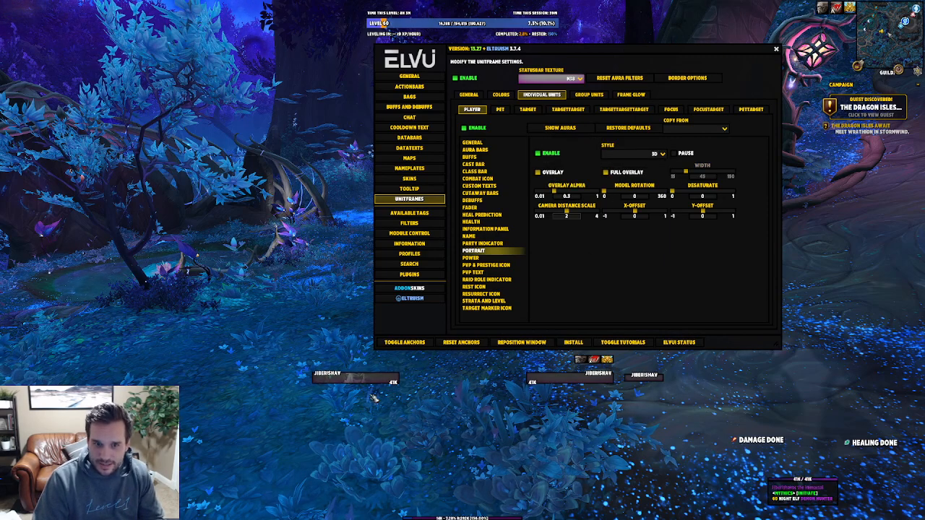
Enable the target frame's 3D portrait with Overlay and Full Overlay, accepting the FPS warning
left_click_drag(487, 434, 463, 434)
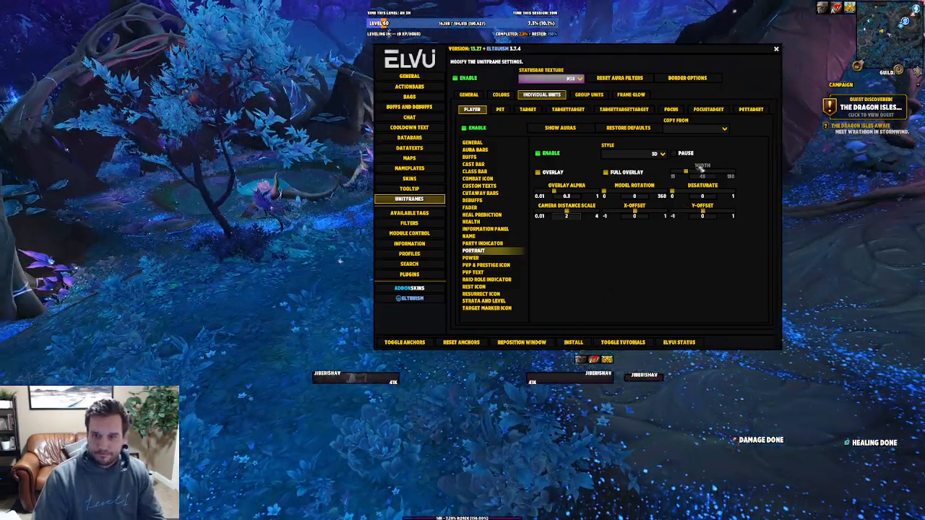
left_click(528, 109)
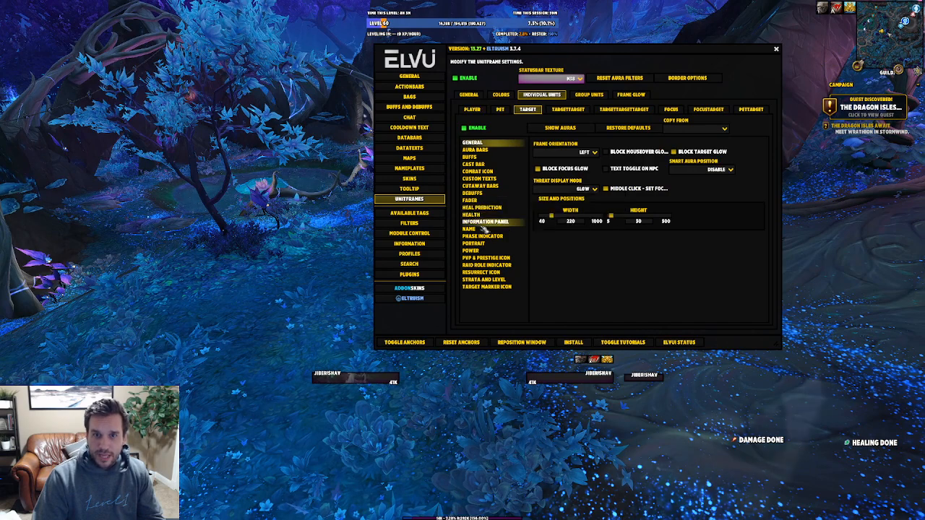
left_click(474, 243)
left_click(551, 154)
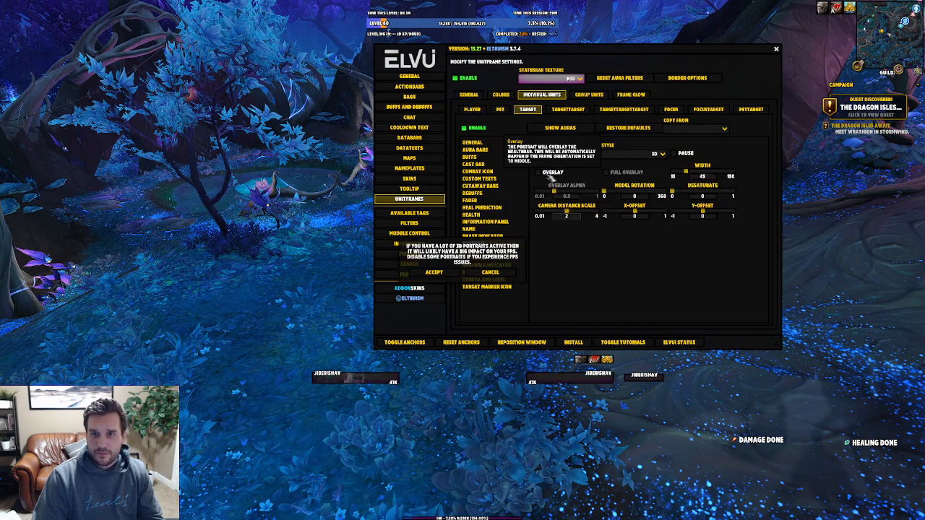
left_click(623, 174)
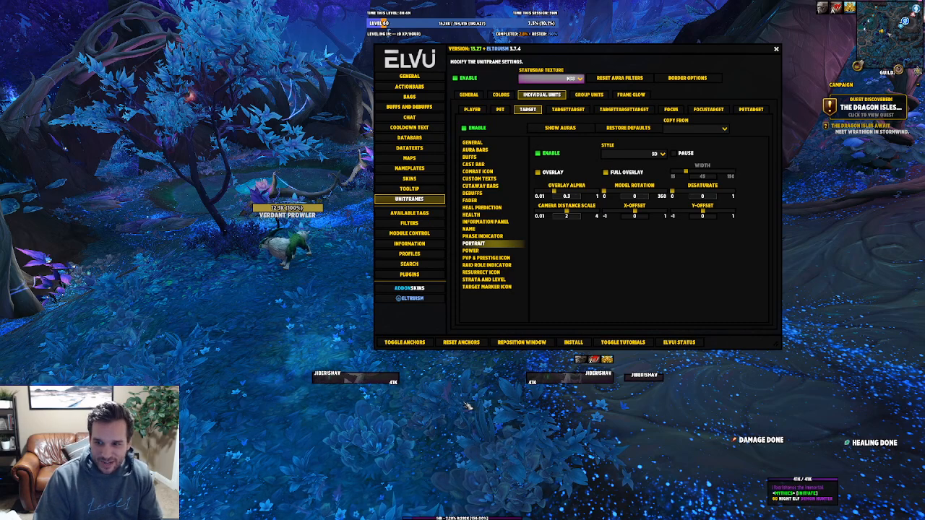
left_click_drag(511, 415, 528, 415)
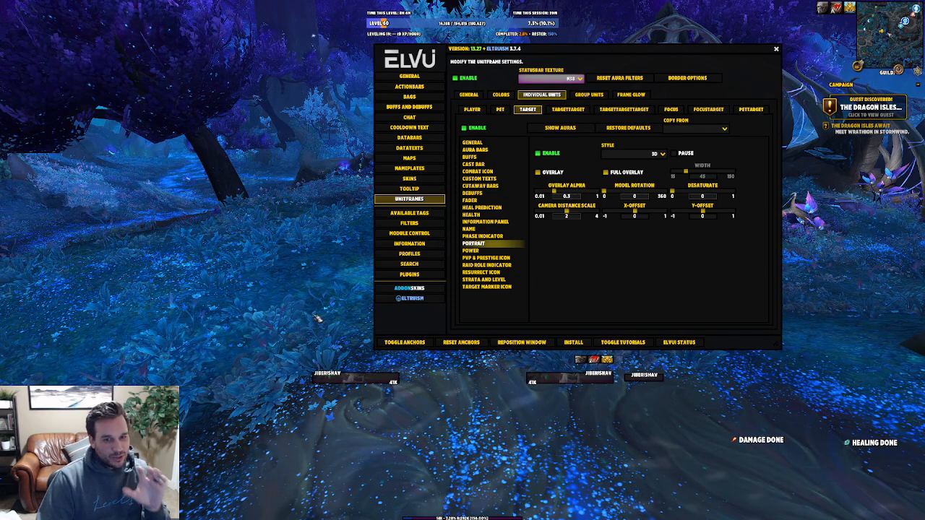
Find the Eltruism tag for shortened gradient names among ElvUI's available tags and copy [name:eltruism:gradientshort]
left_click(412, 298)
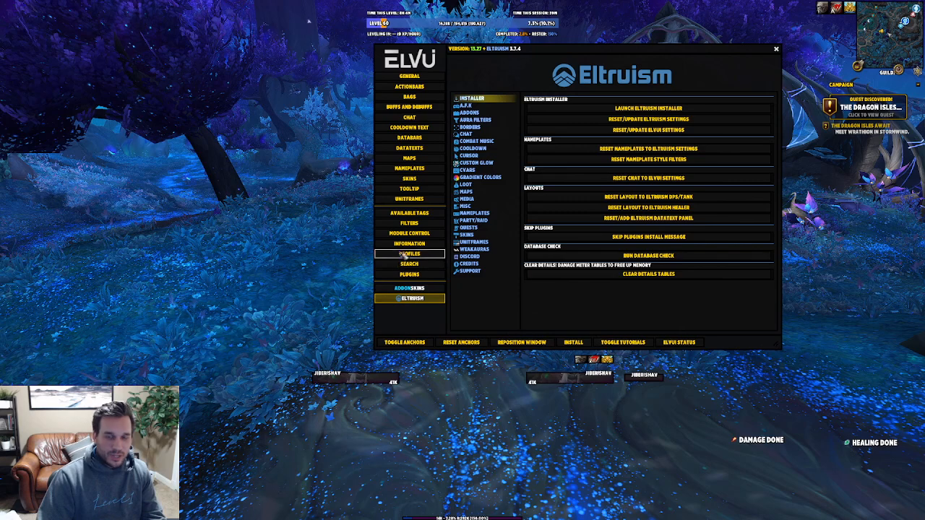
left_click(412, 214)
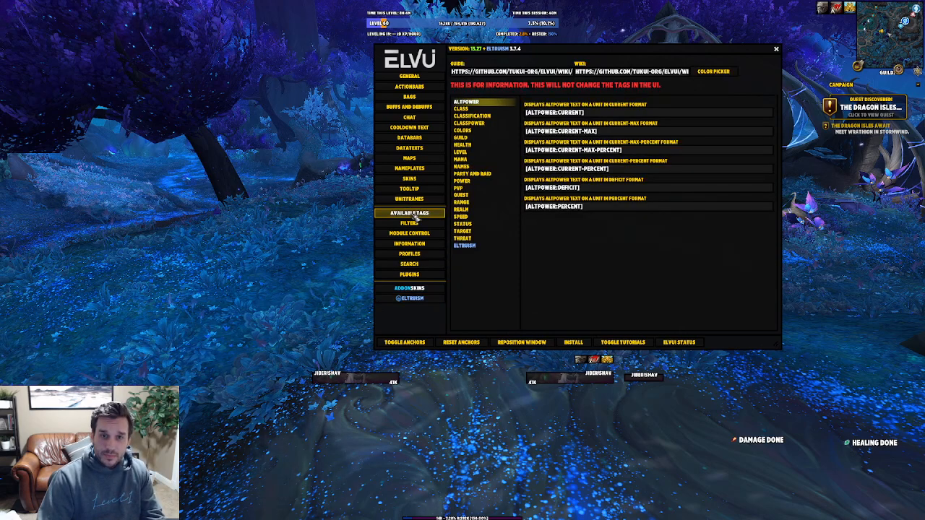
left_click(464, 246)
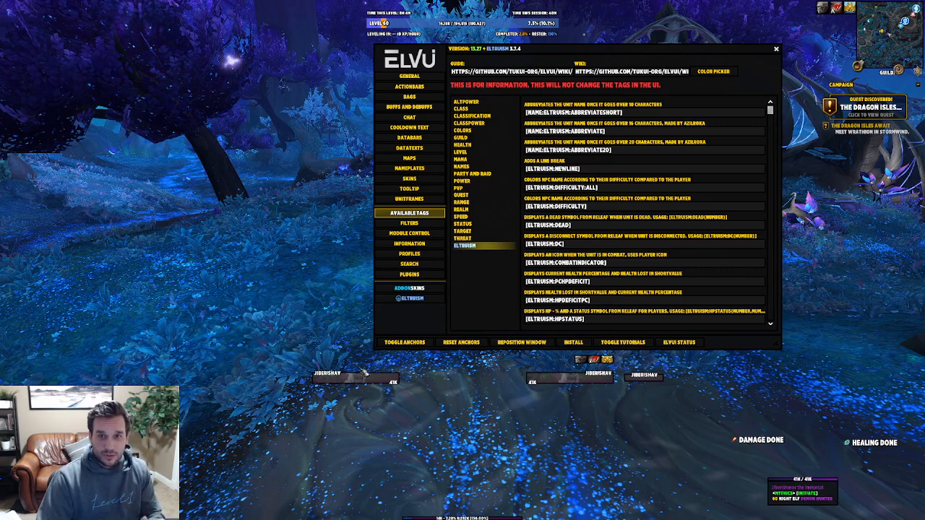
scroll(621, 282, "down", 5)
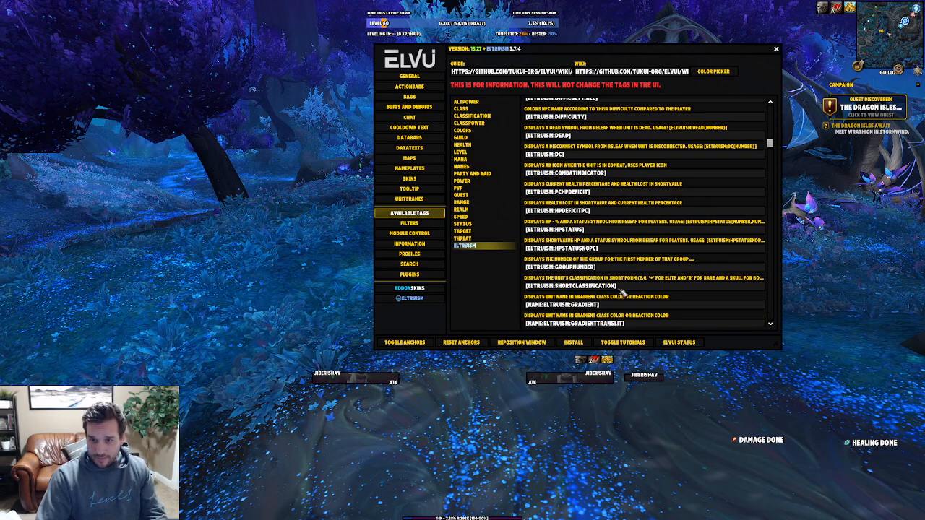
scroll(625, 291, "down", 1)
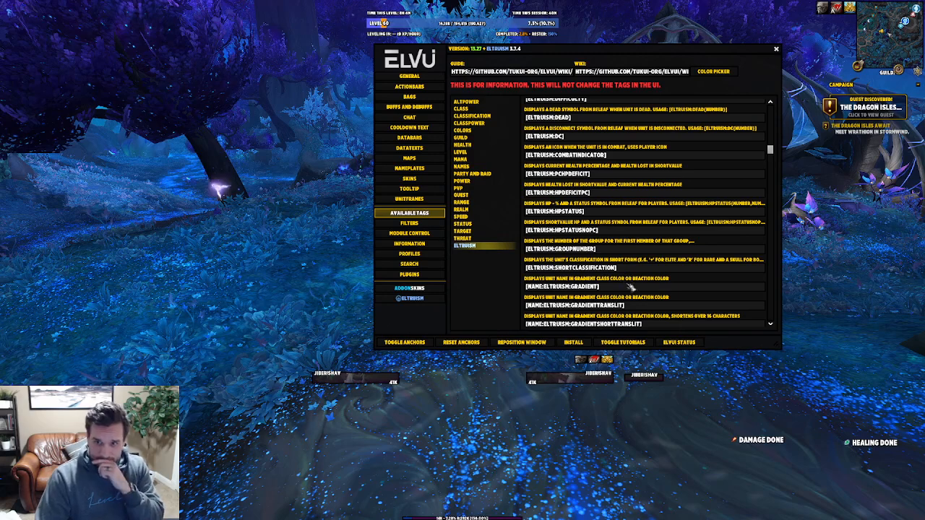
scroll(629, 287, "down", 1)
scroll(627, 296, "down", 1)
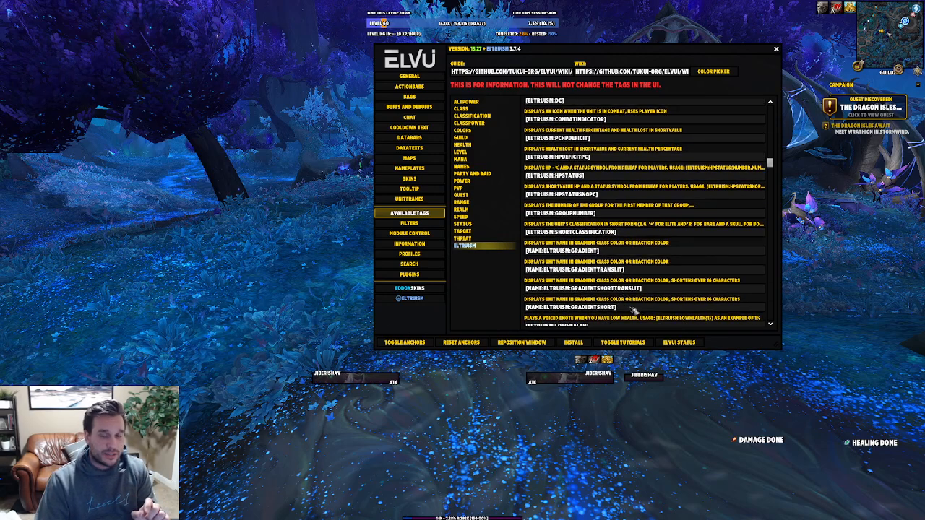
left_click_drag(626, 310, 514, 314)
key("ctrl+c")
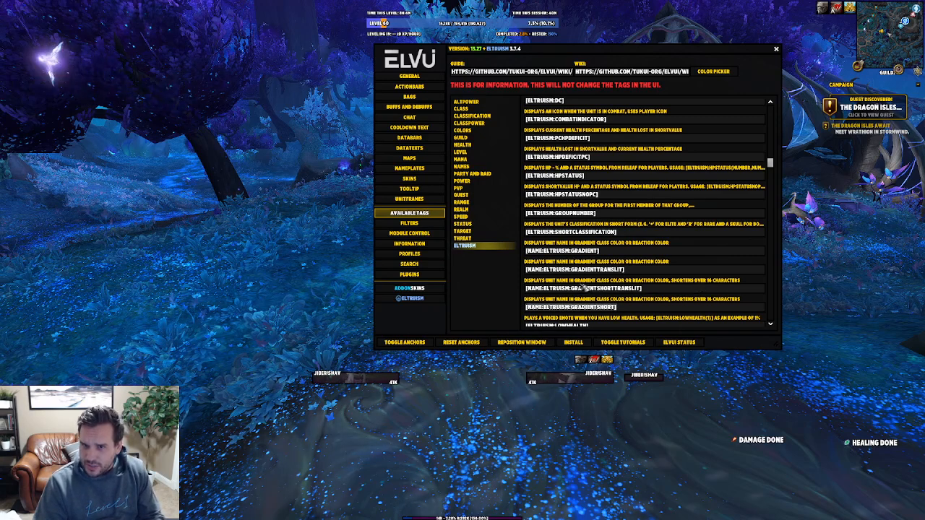
scroll(614, 266, "down", 1)
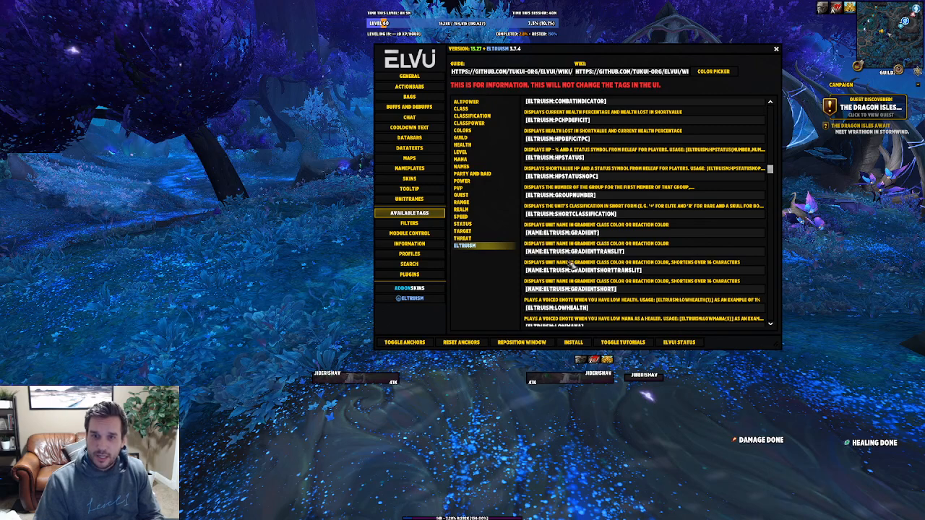
Disable the player frame's [name:short] custom text and create a new one from the copied tag [name:eltruism:gradientshort]
left_click(419, 200)
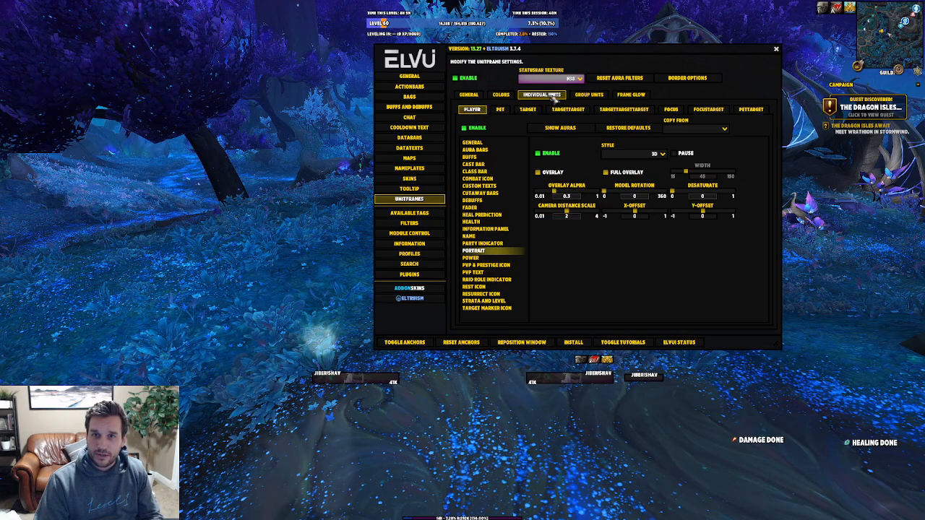
left_click(498, 187)
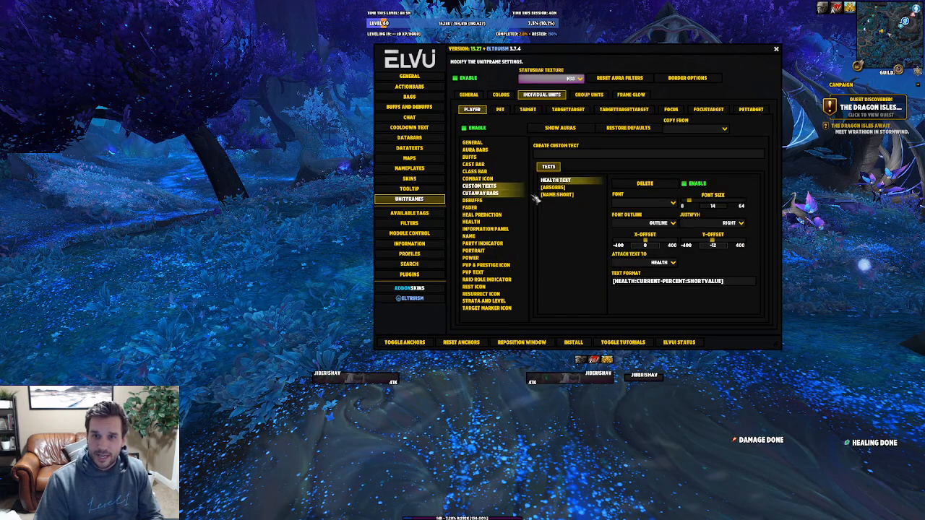
left_click(565, 197)
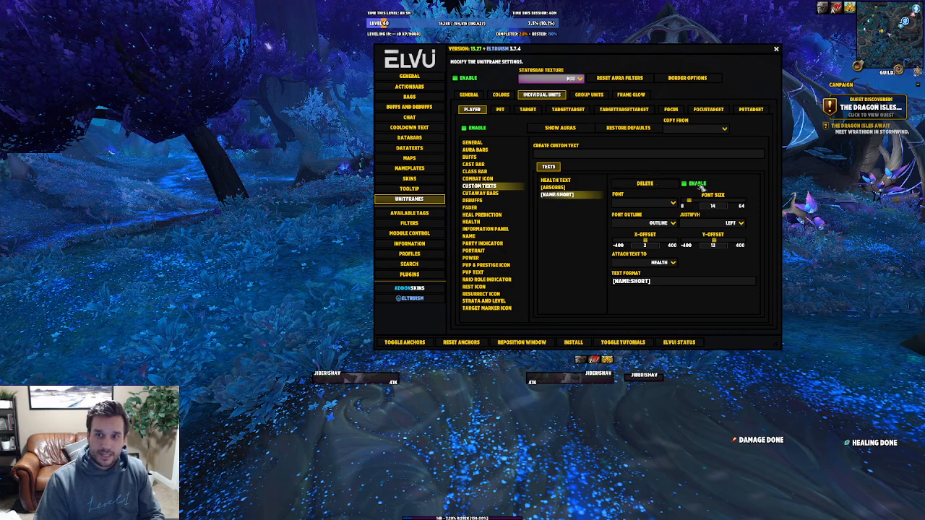
left_click(699, 185)
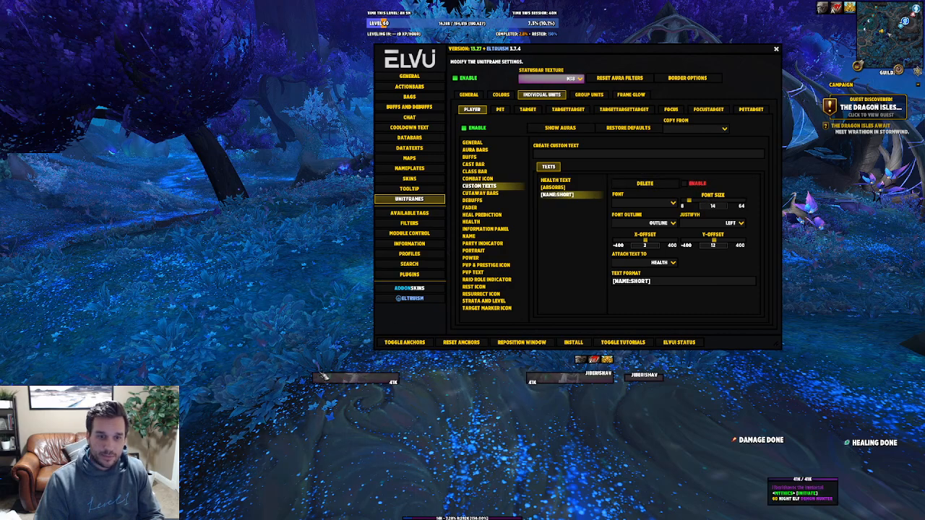
left_click(573, 154)
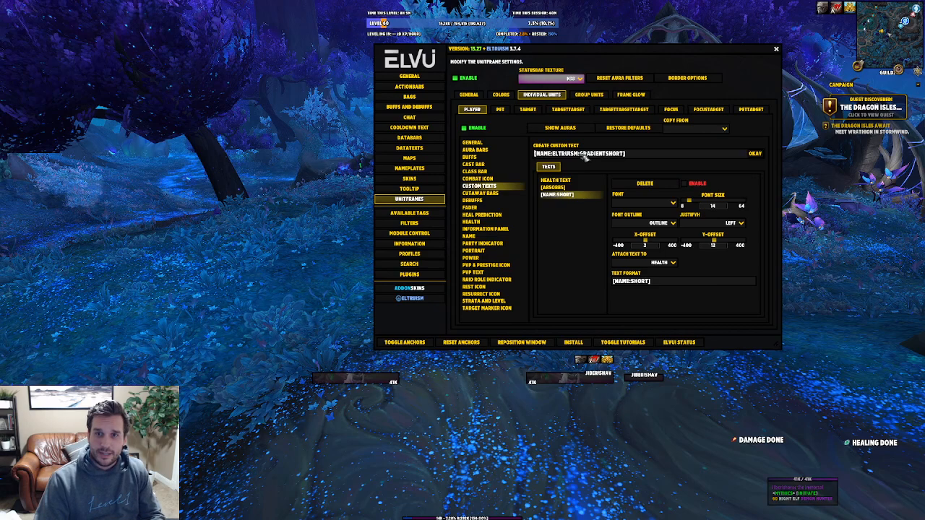
key("ctrl+v")
left_click(756, 154)
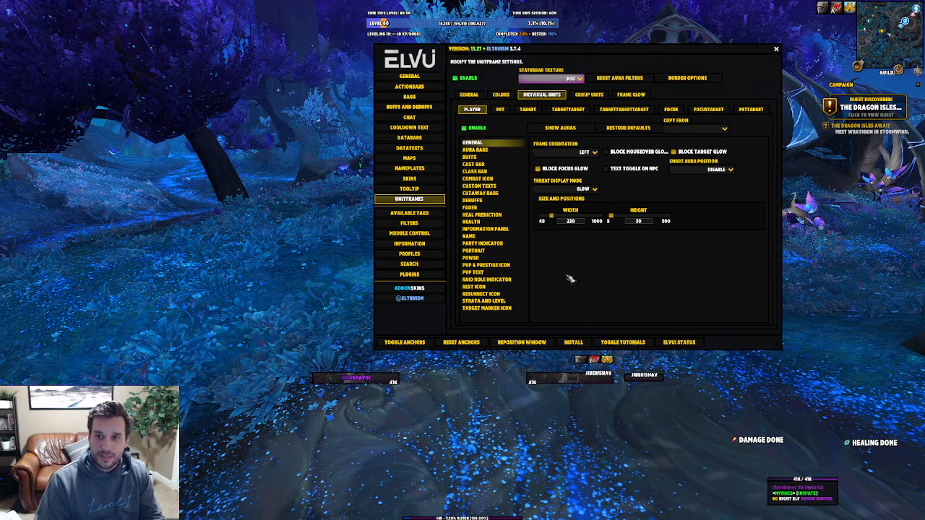
Justify the player frame's gradient name text to the left and set its Y-Offset to 14
left_click(481, 186)
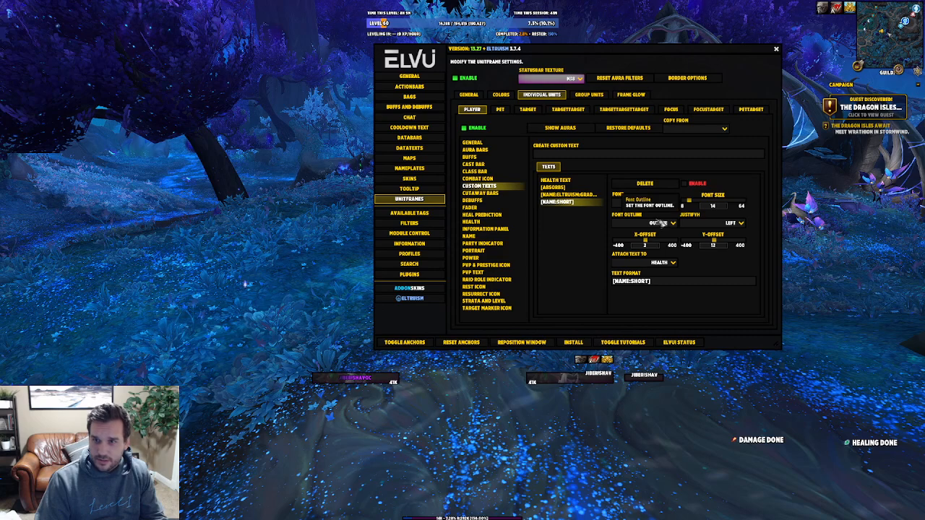
left_click(568, 194)
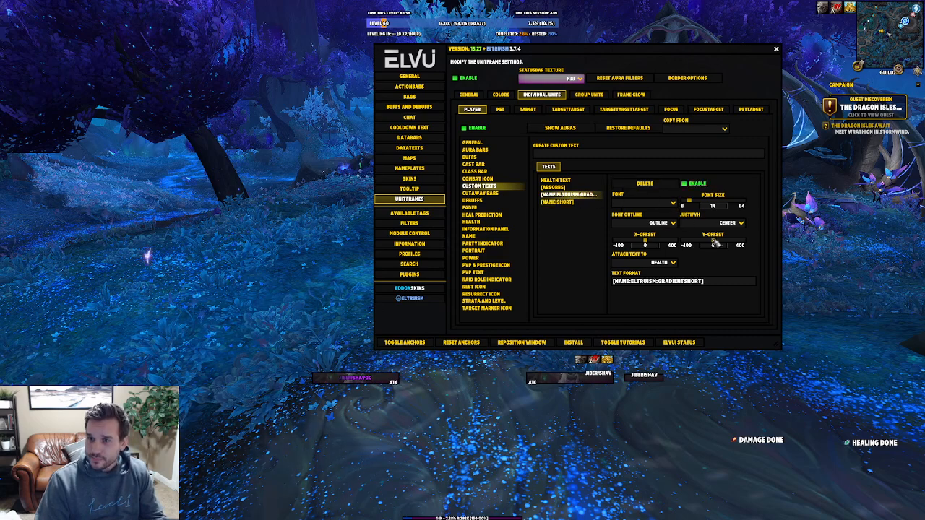
left_click(741, 223)
left_click(728, 245)
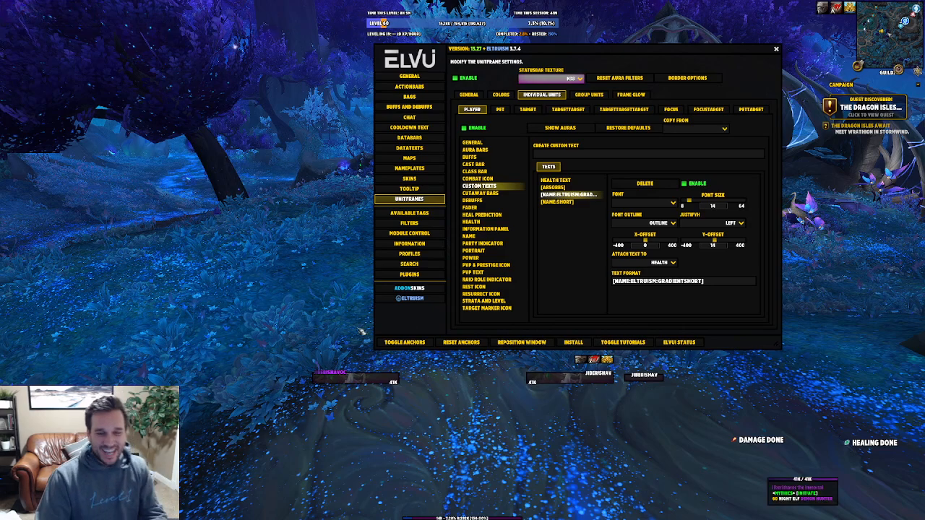
left_click_drag(314, 318, 378, 321)
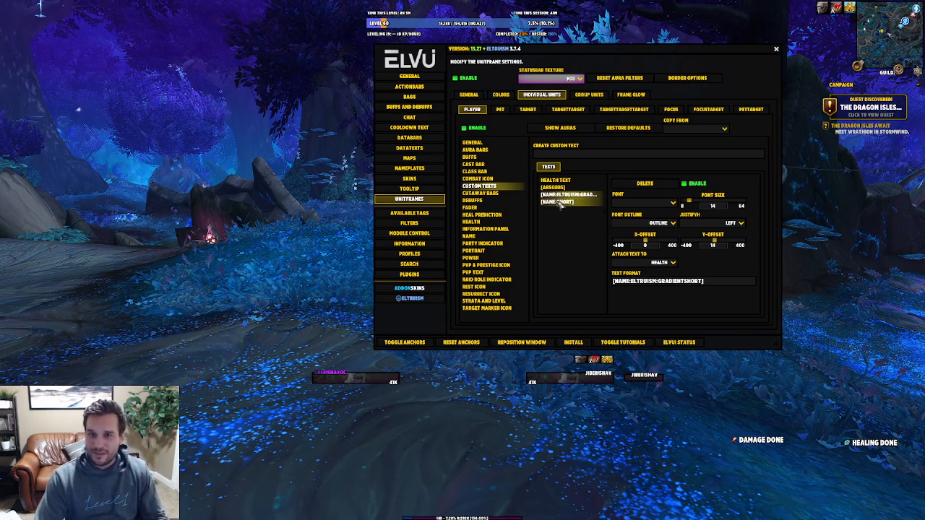
Disable the target frame's [name:short] custom text and create a [name:eltruism:gradientshort] custom text there
left_click(529, 109)
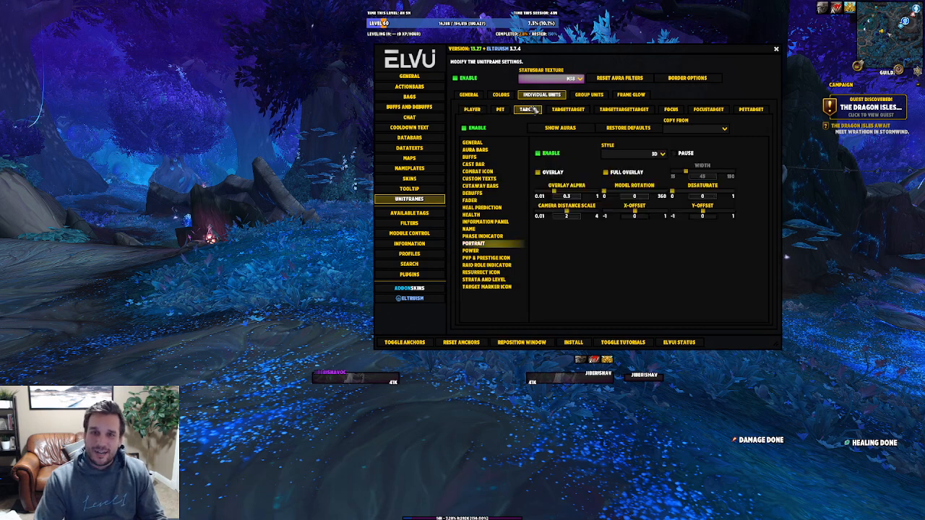
left_click(480, 179)
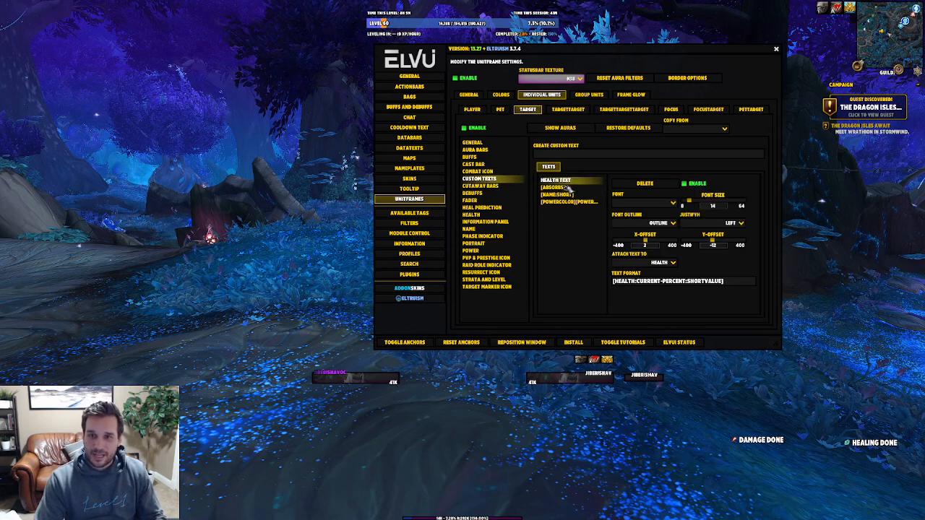
left_click(570, 196)
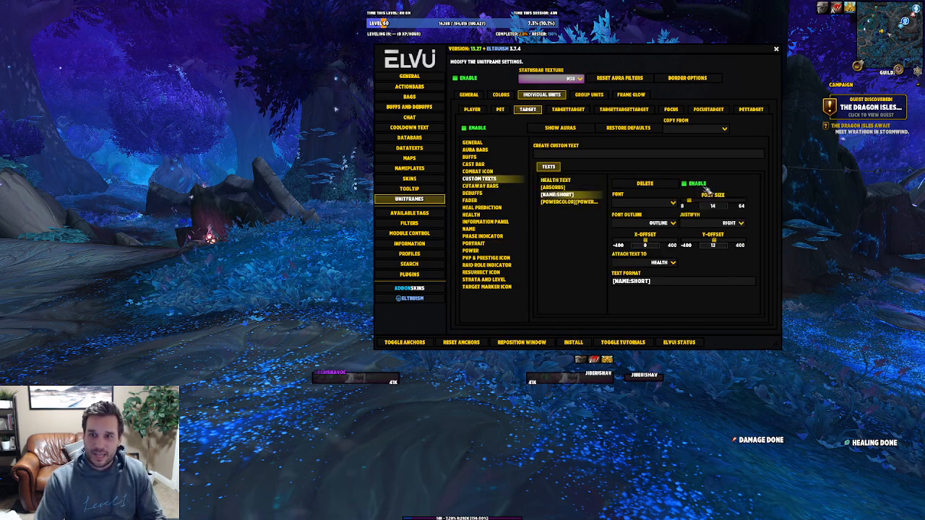
key("ctrl+v")
left_click(759, 154)
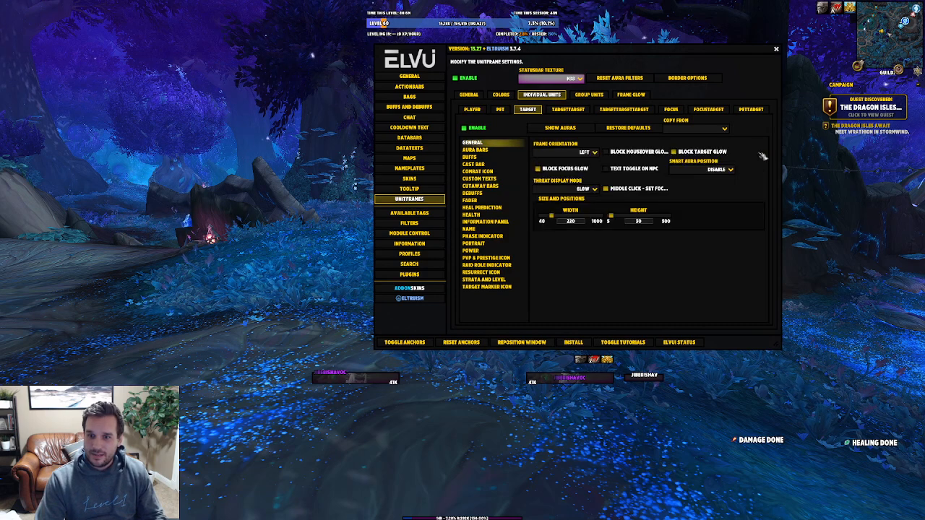
Justify the target frame's gradient name text to the right and set its Y-Offset to 14
left_click(479, 179)
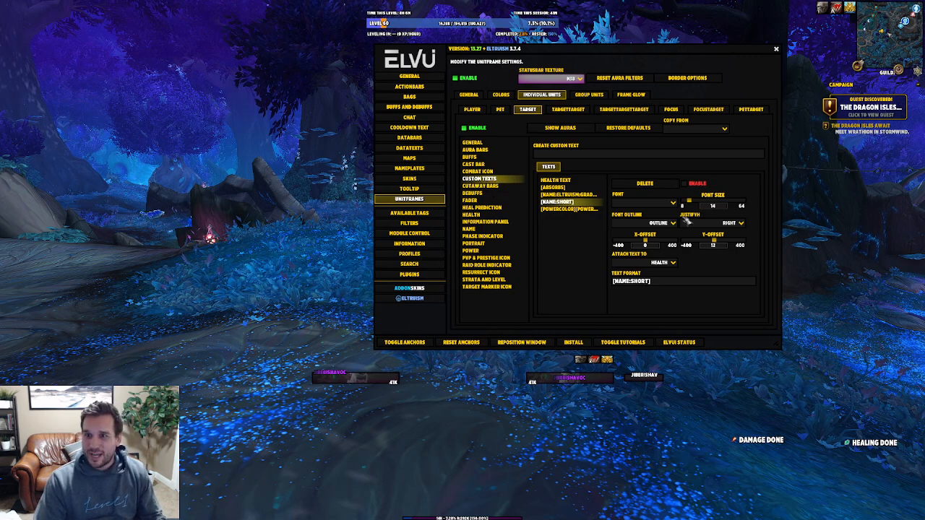
left_click(578, 196)
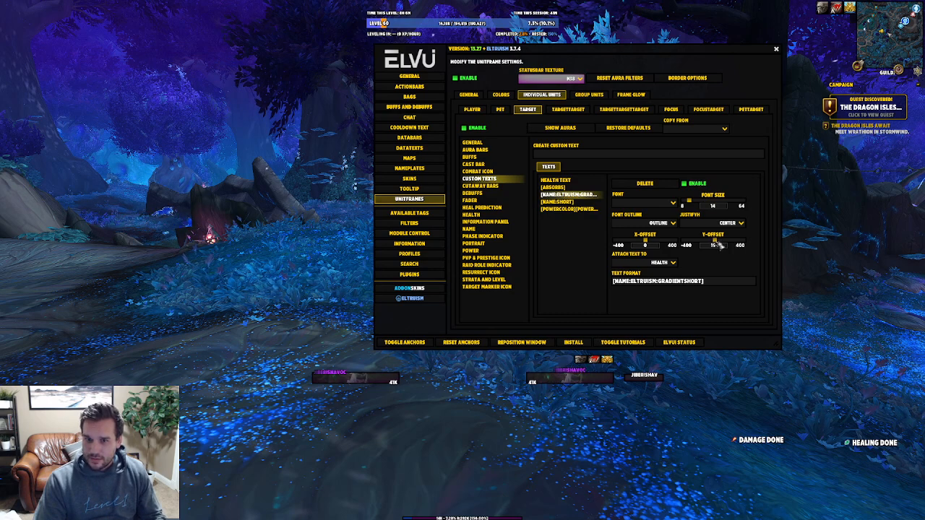
left_click(740, 222)
left_click(718, 253)
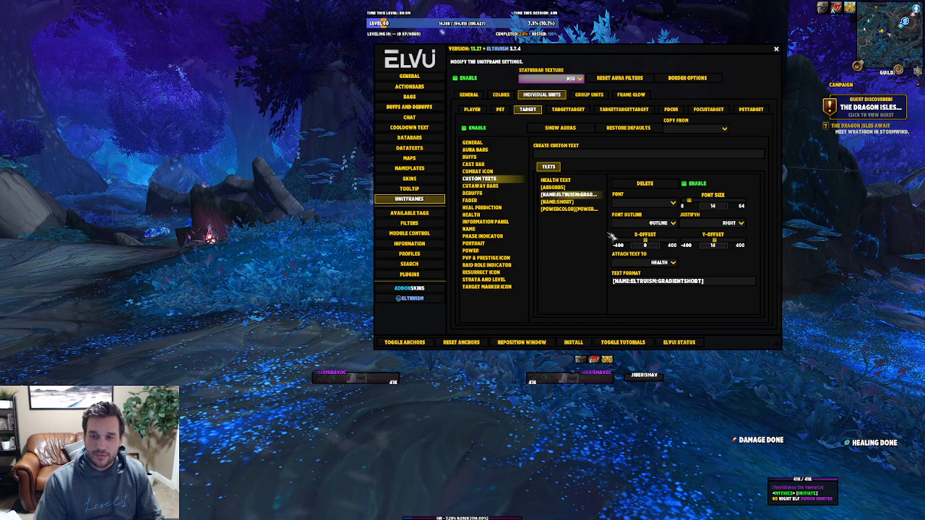
Display the party frames, create a [name:eltruism:gradientshort] custom text for them and reopen the custom text settings
left_click(589, 94)
left_click(584, 110)
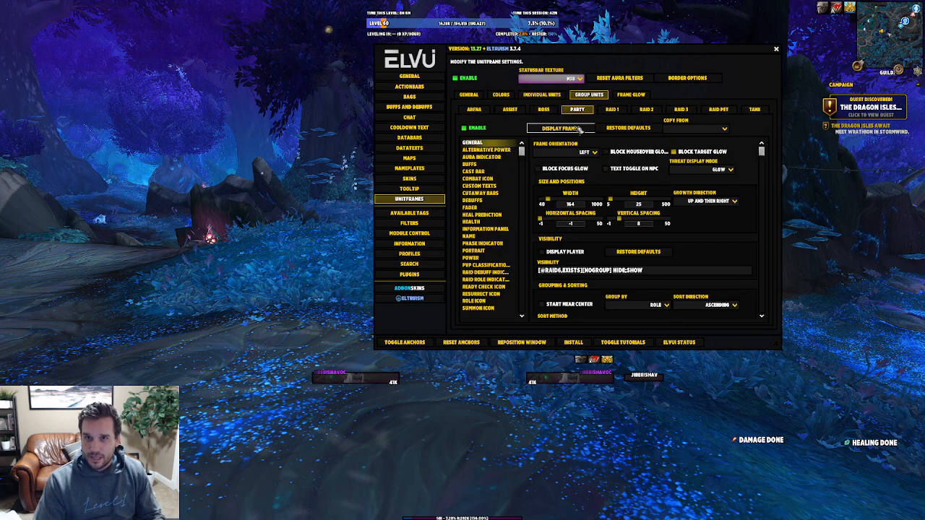
left_click(560, 128)
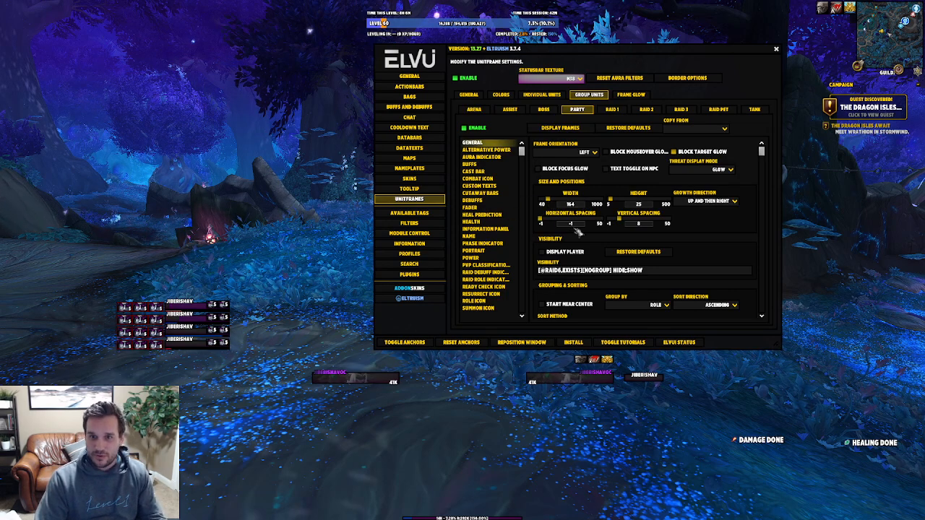
left_click(495, 187)
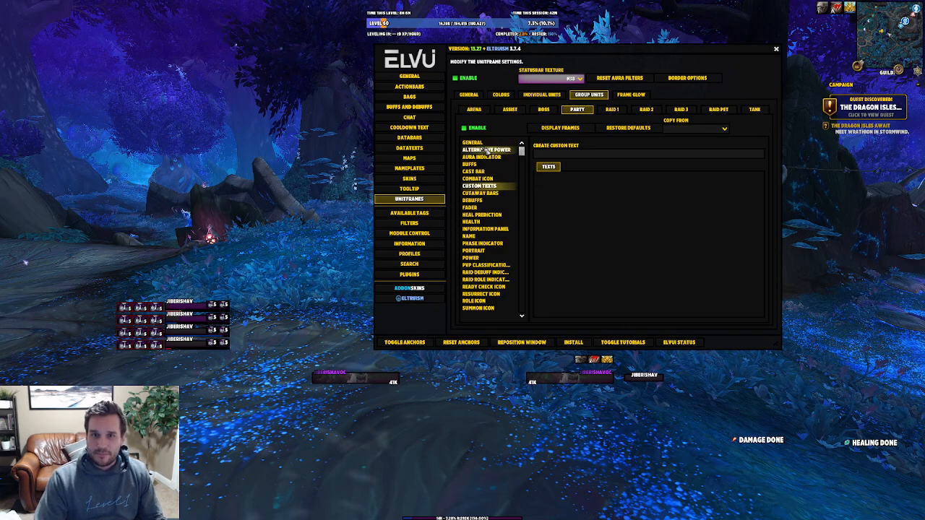
type("[name:eltruism:gradientshort]")
left_click(757, 156)
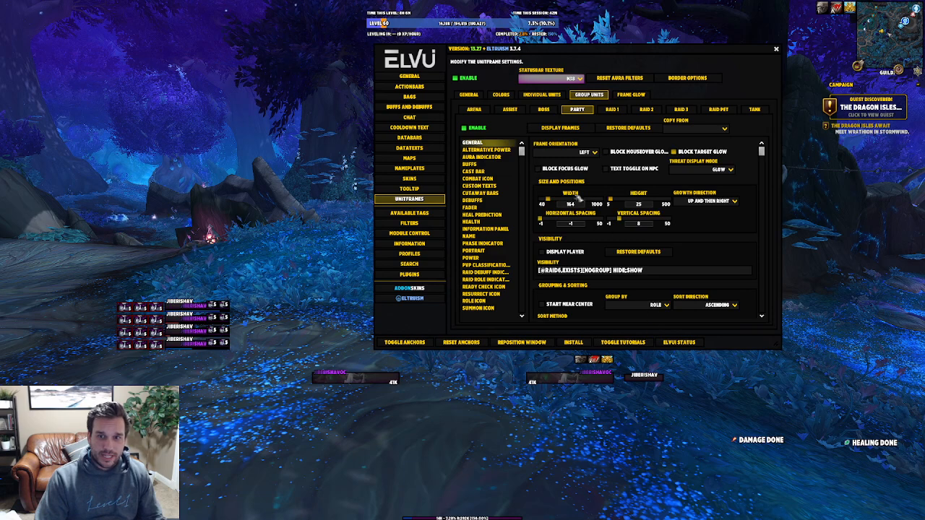
left_click(495, 187)
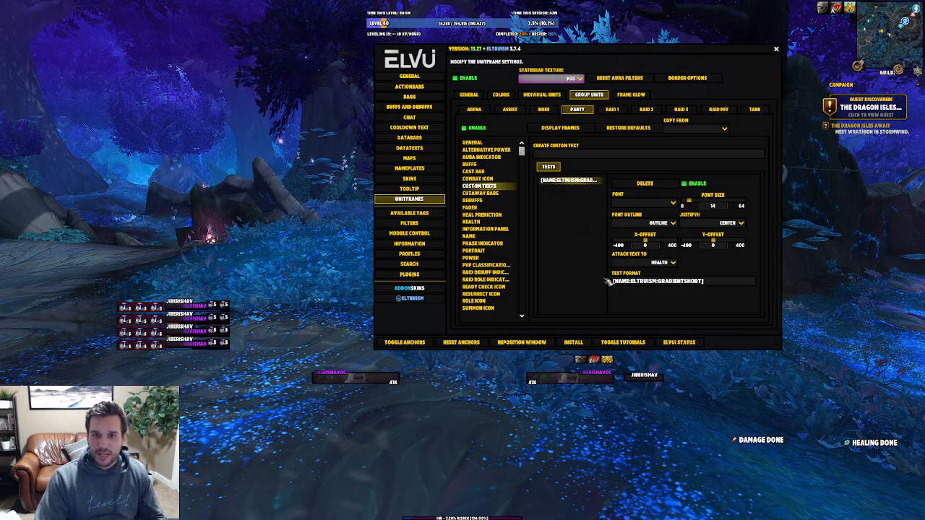
Clear the name text format of the party frames so the standard name is not shown
left_click(472, 237)
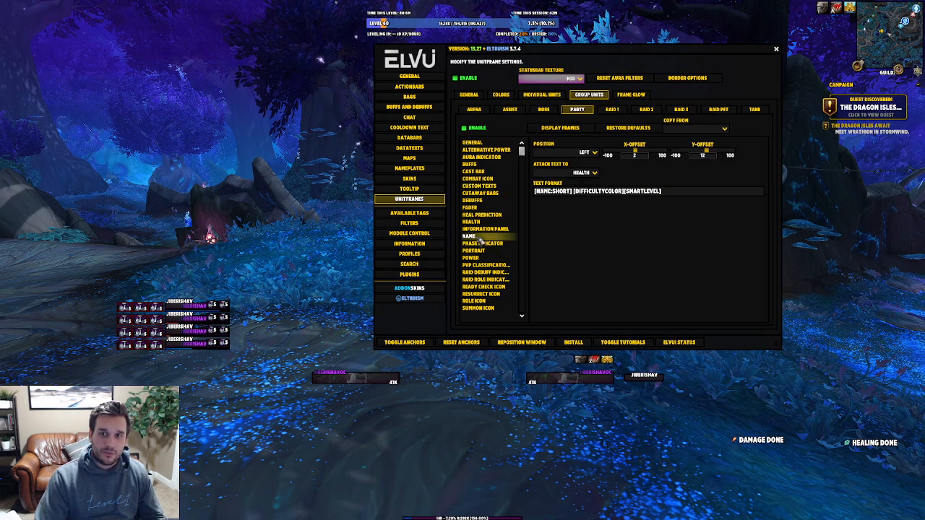
left_click_drag(676, 193, 468, 205)
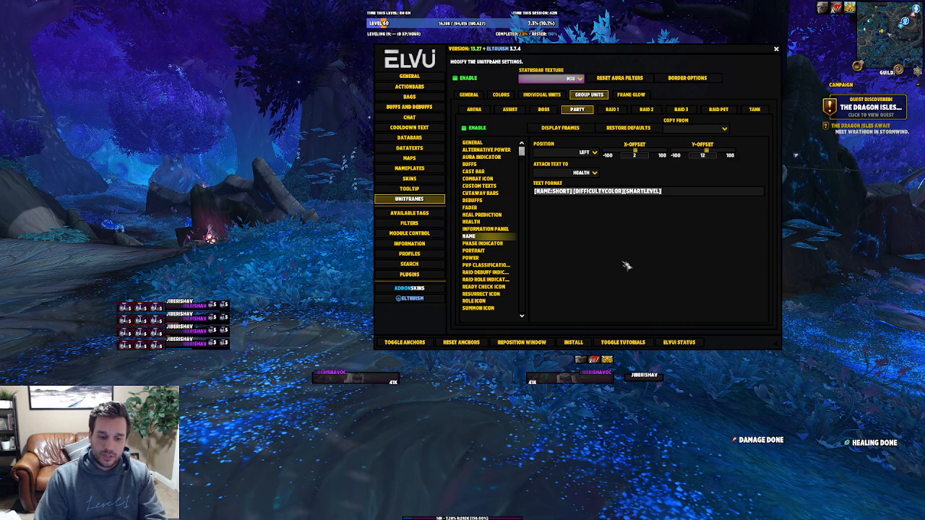
key("BackSpace")
left_click(756, 192)
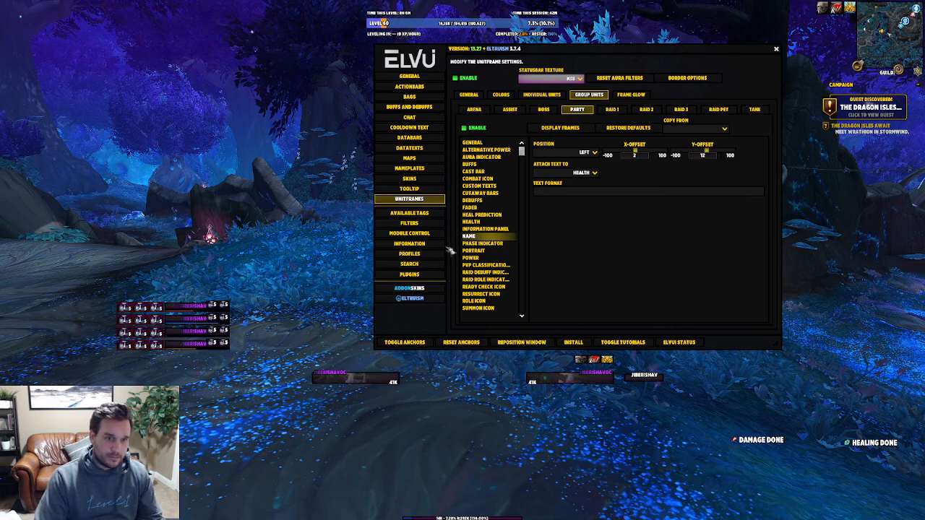
Set the party frames' gradient name text to Y-Offset 9, left justification and font size 12
left_click(496, 187)
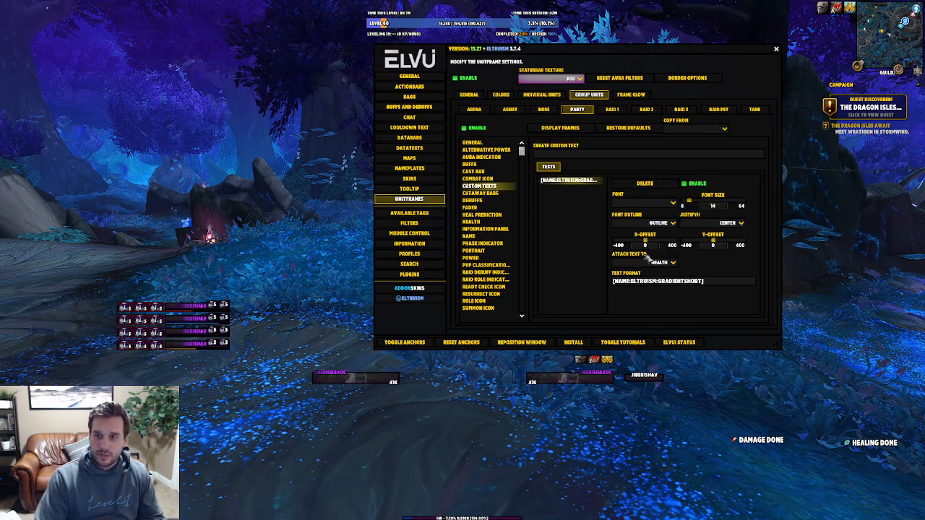
left_click_drag(714, 240, 714, 240)
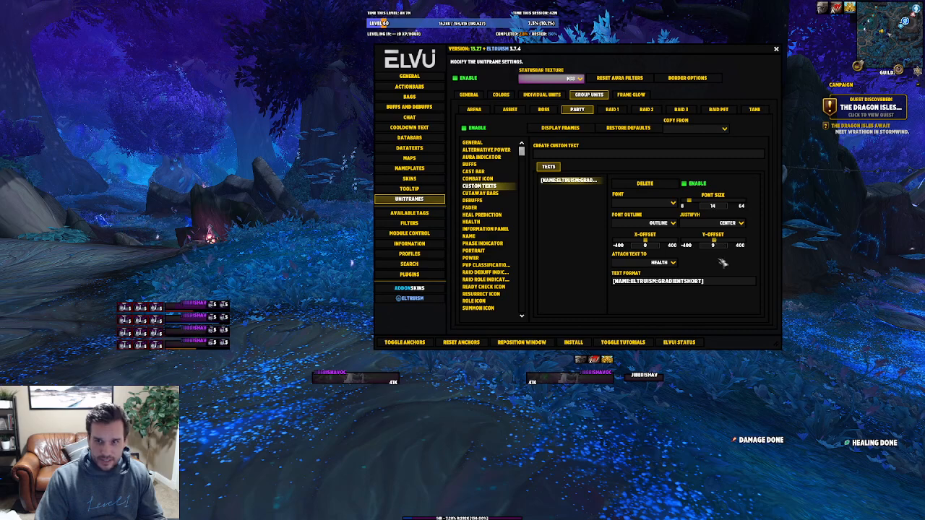
left_click(739, 224)
left_click(717, 244)
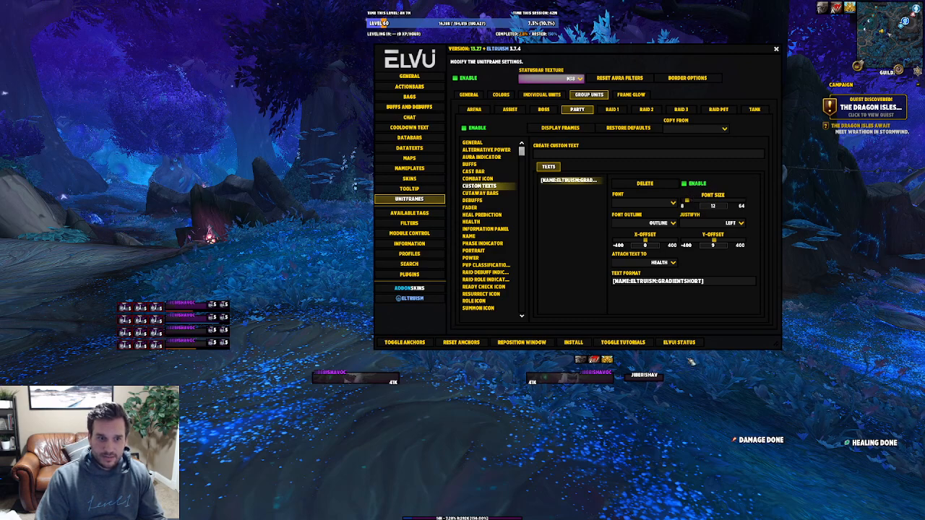
Close the settings and examine the player, target and party frames in the game world
left_click(612, 109)
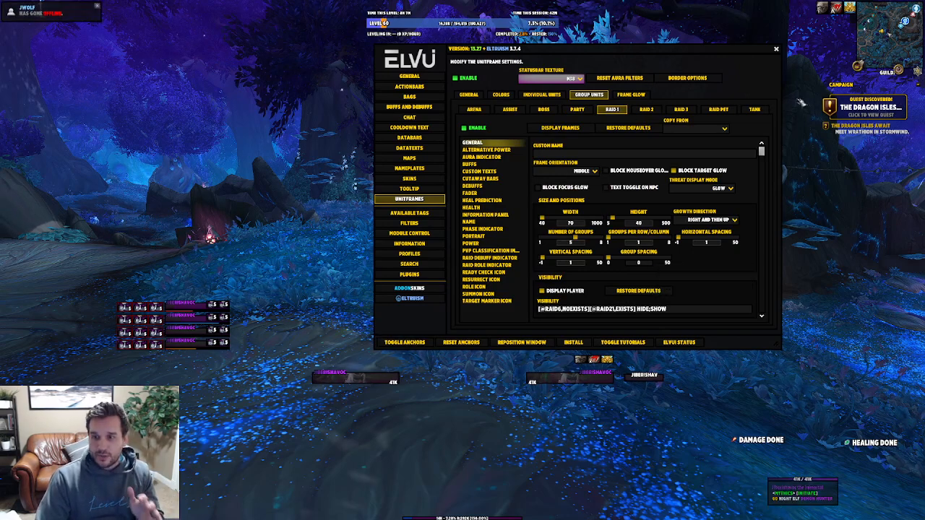
key("Escape")
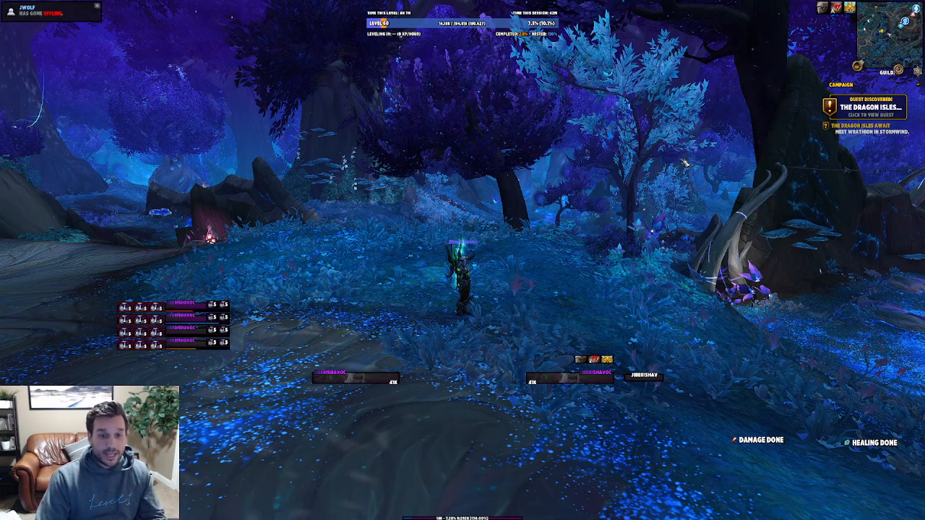
left_click_drag(540, 224, 536, 255)
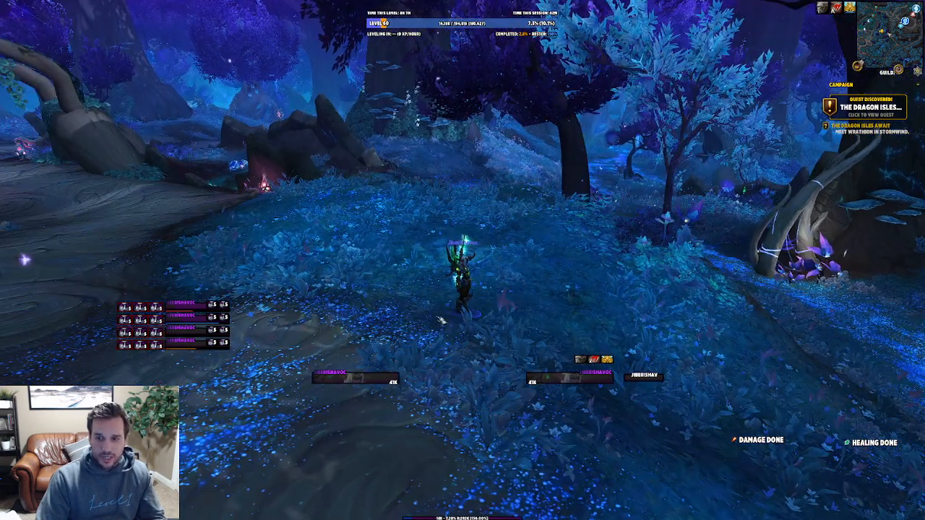
left_click_drag(513, 310, 441, 292)
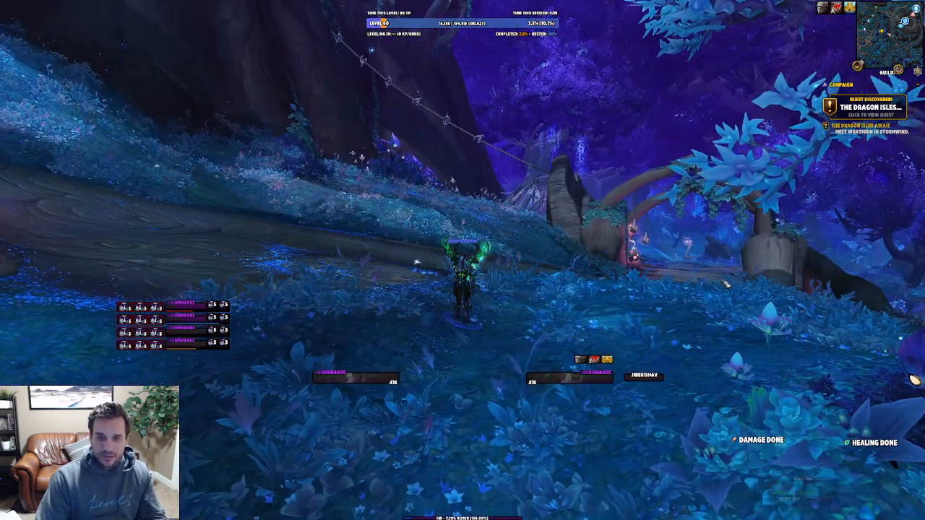
left_click(513, 310)
Reopen the ElvUI settings and apply Eltruism's Details V3 - Releaf Solid Icons addon profile
key("Escape")
left_click(462, 279)
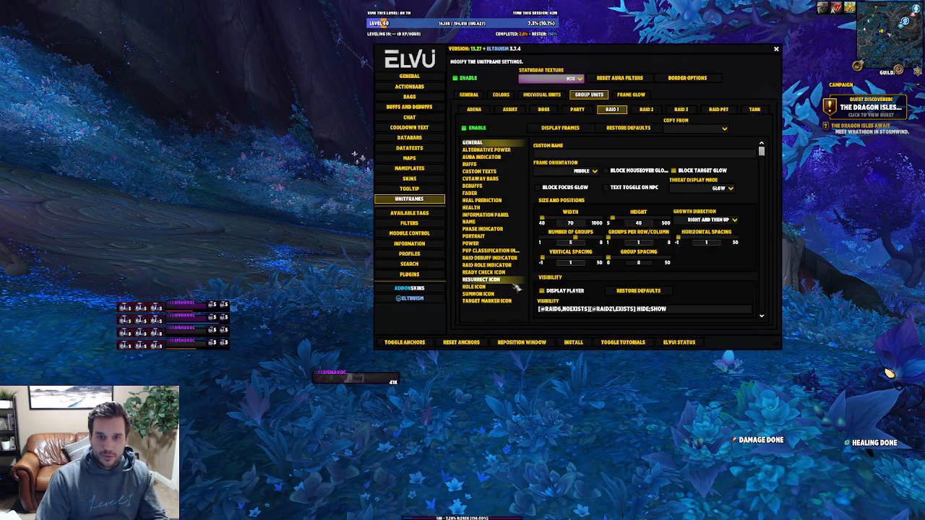
left_click(413, 299)
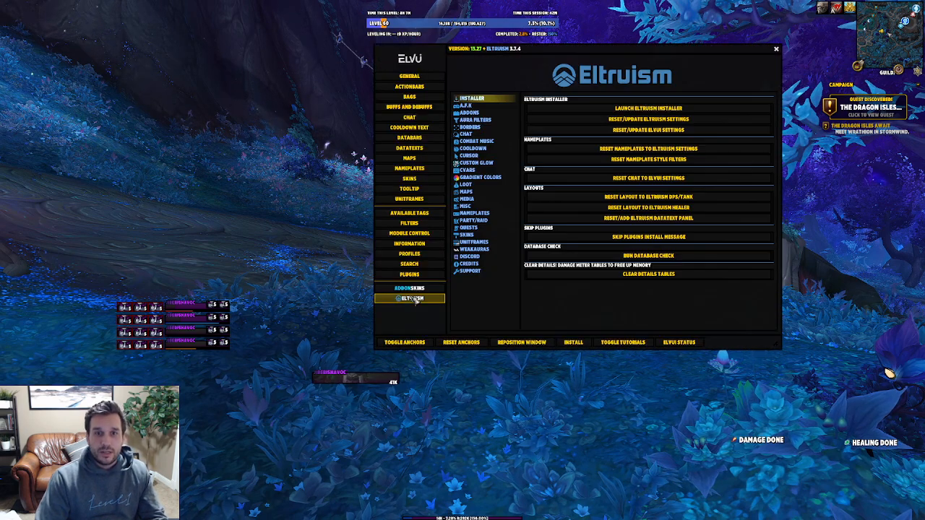
left_click(471, 113)
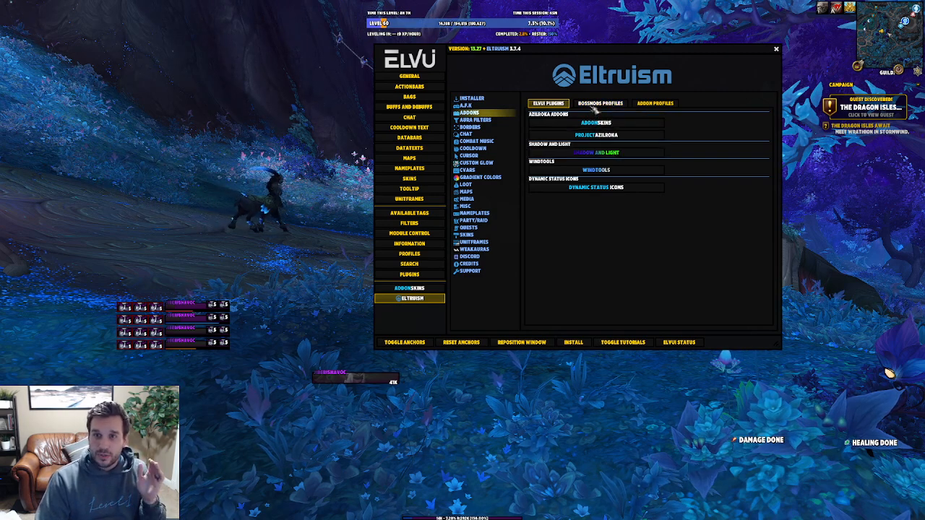
left_click(594, 105)
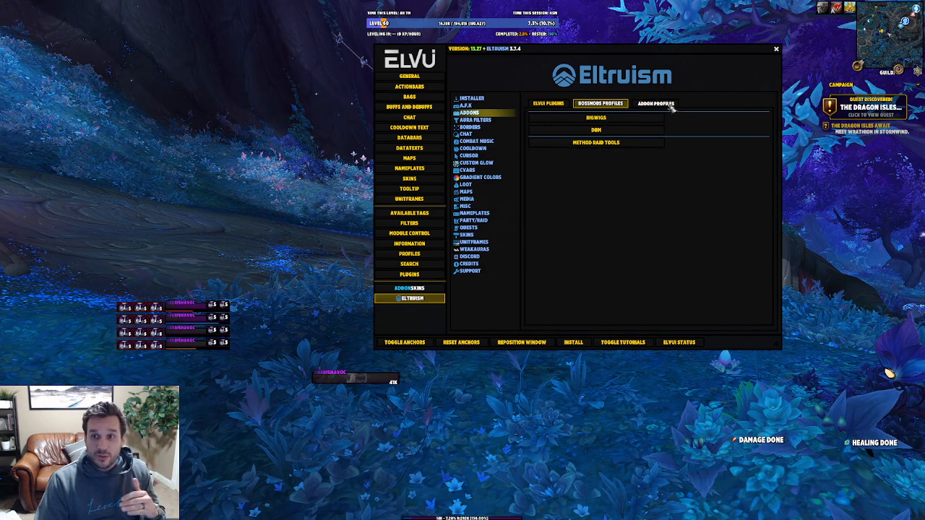
left_click(670, 105)
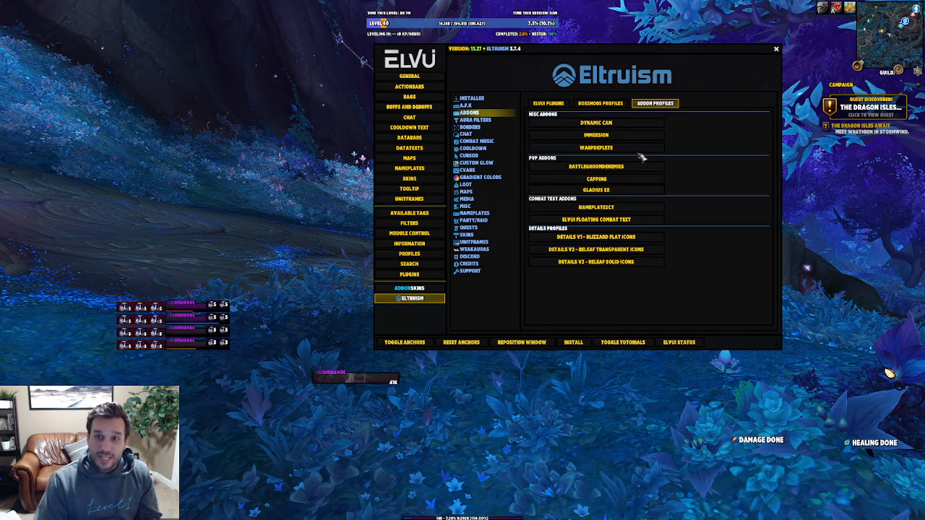
left_click_drag(635, 58, 406, 69)
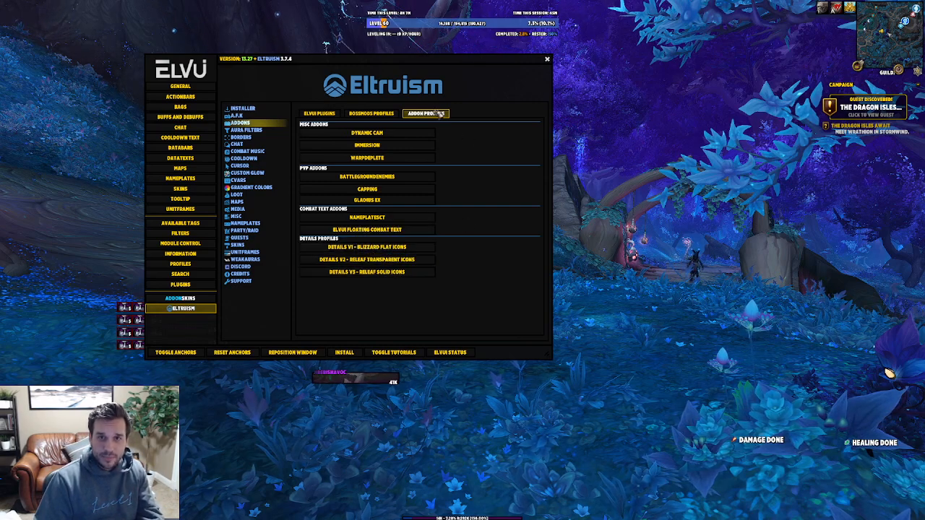
left_click(383, 278)
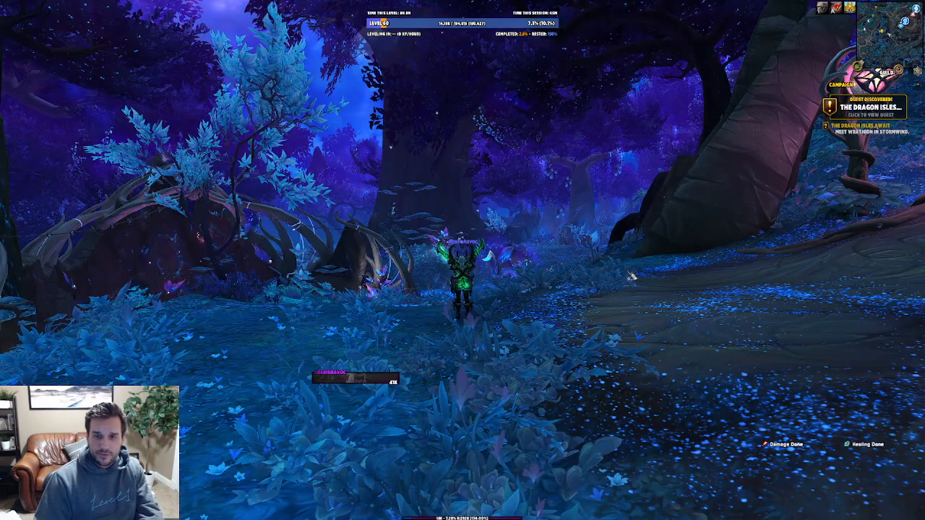
Open the Details! options and set the text font of the meter bars to Arial Narrow
left_click_drag(611, 320, 592, 318)
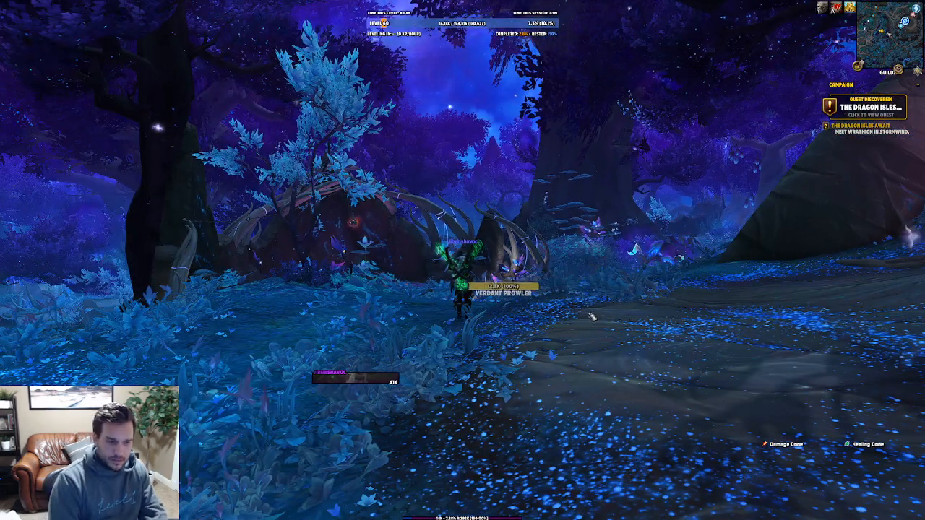
key("Return")
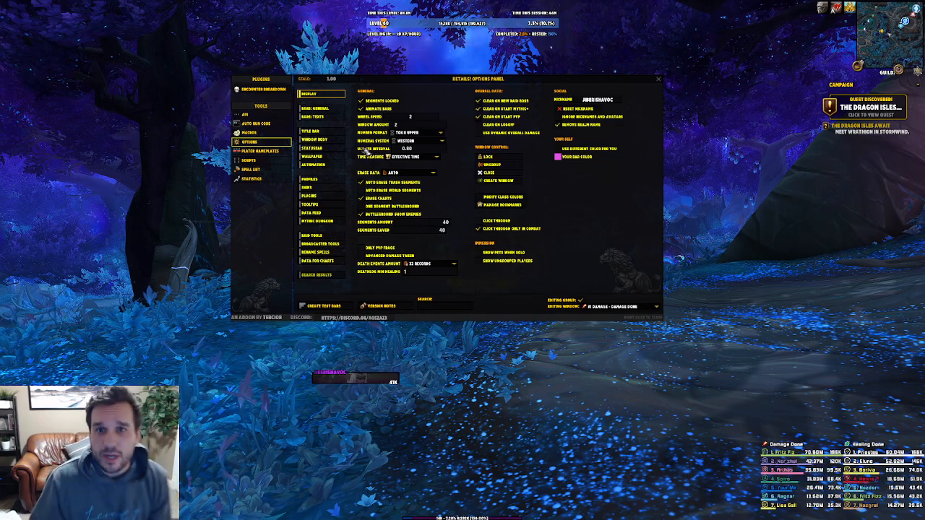
left_click(324, 116)
left_click(426, 123)
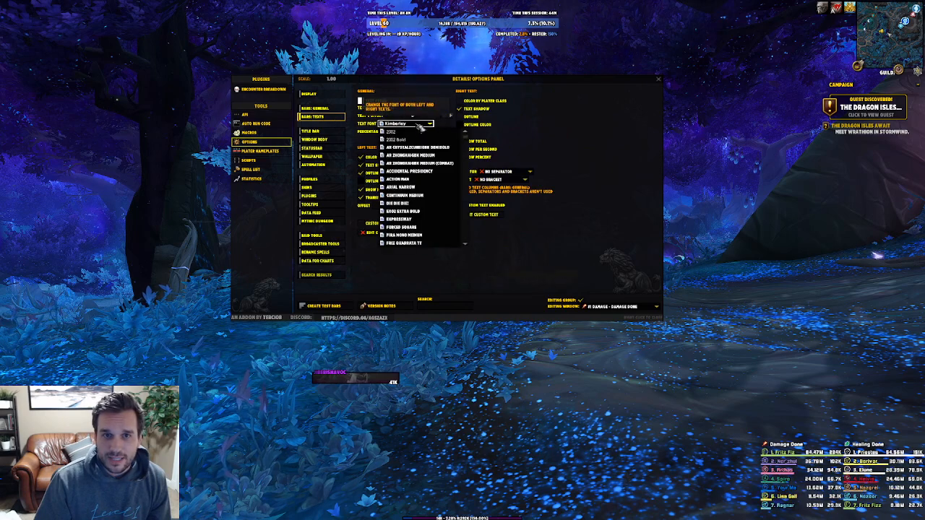
left_click(415, 187)
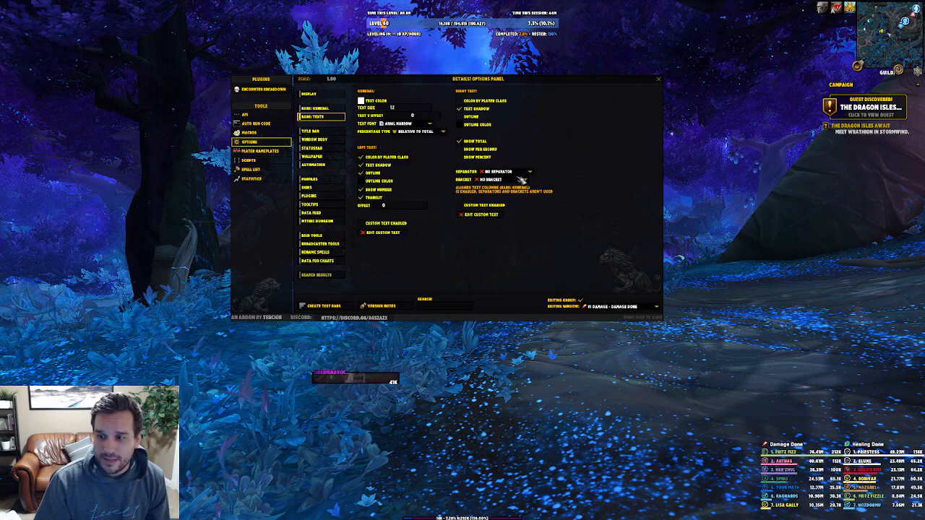
Set the title text font of the Details! title bar to Arial Narrow
left_click(316, 108)
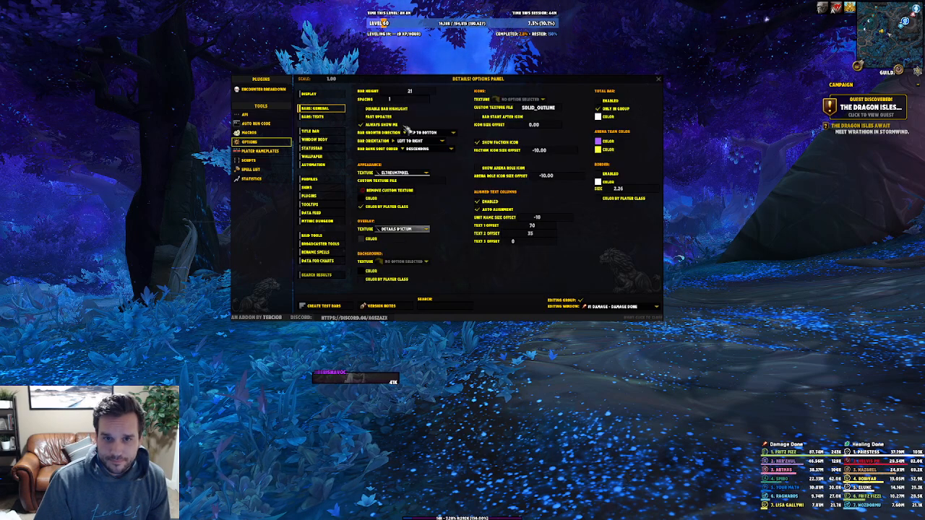
left_click(311, 131)
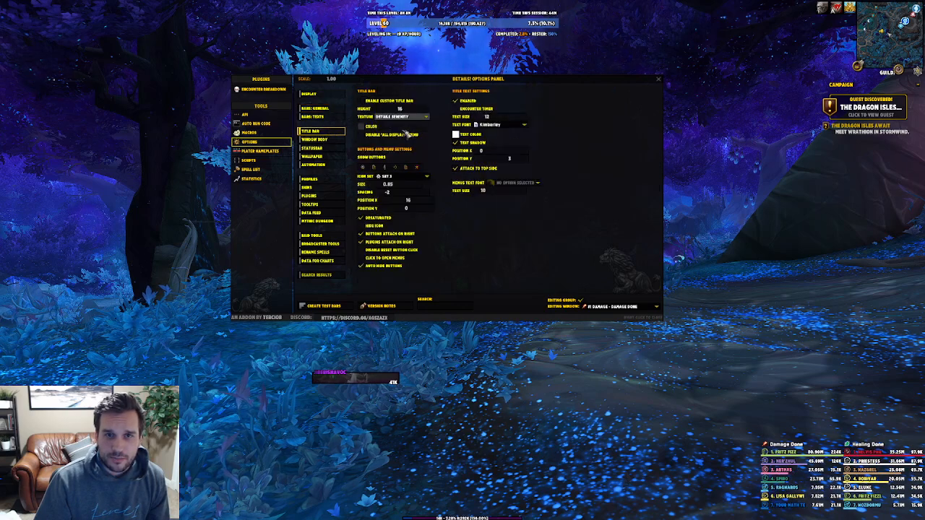
left_click(524, 124)
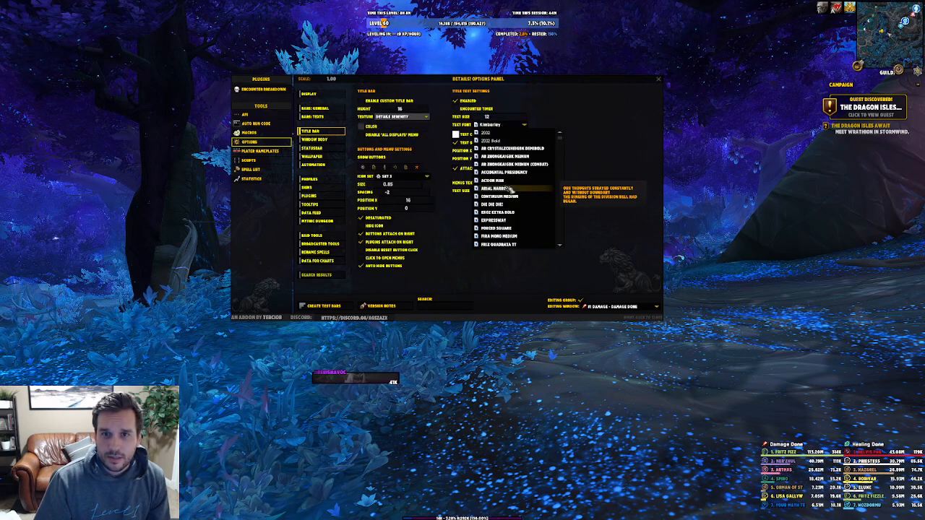
left_click(506, 188)
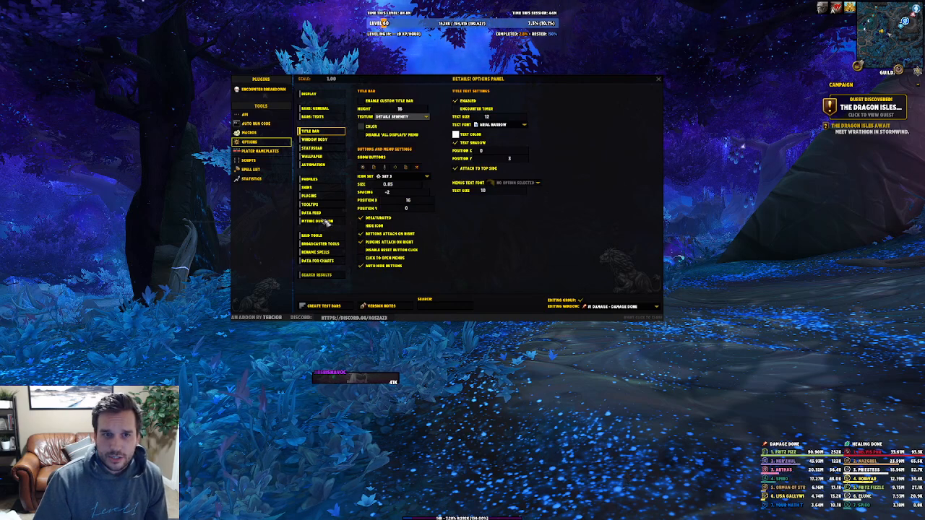
Re-enable the Details! resize and stretch buttons, then move the damage and healing windows up and left and widen them
left_click(320, 142)
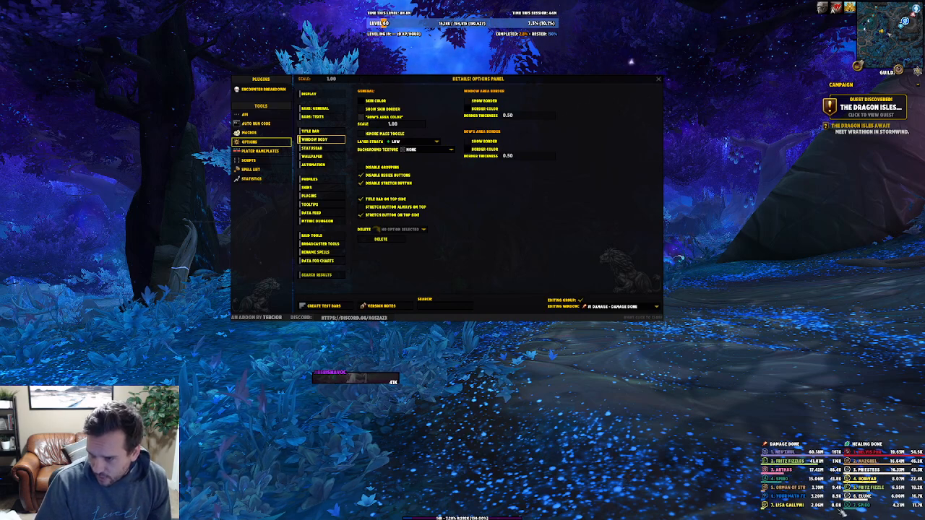
left_click(362, 183)
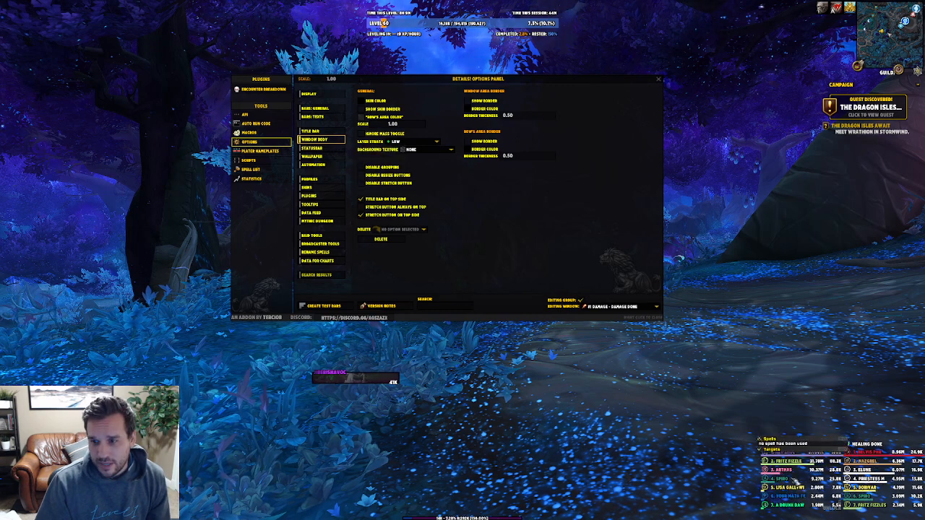
left_click_drag(769, 447, 729, 437)
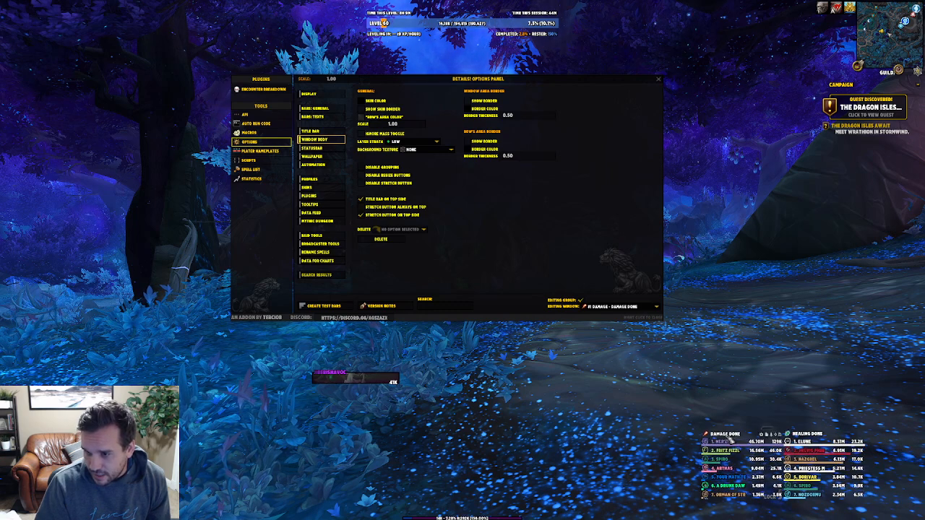
left_click_drag(785, 503, 902, 511)
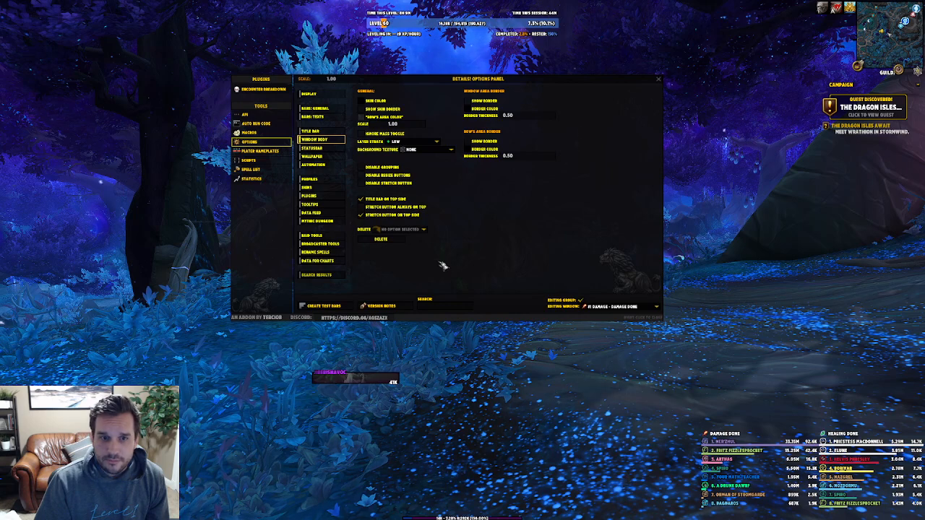
Try a purple gradient texture for the Details! meter bars
left_click(316, 109)
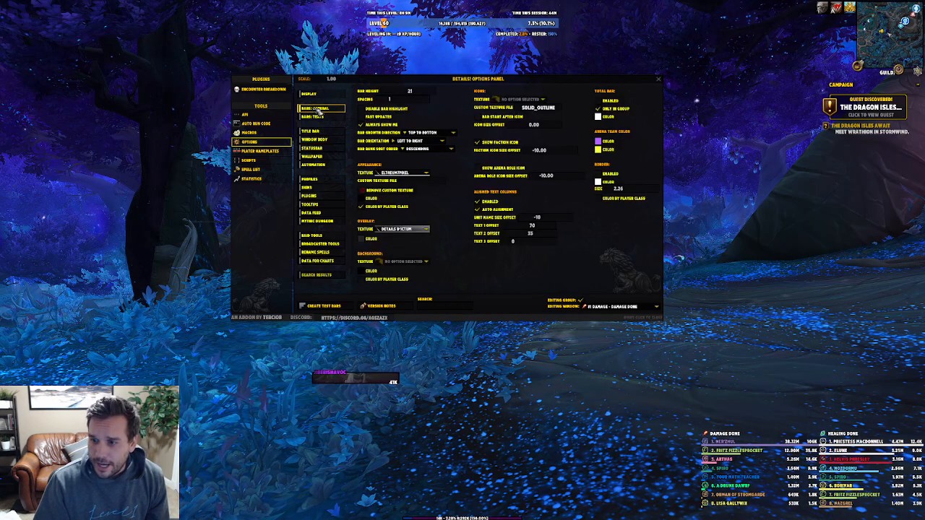
left_click(423, 174)
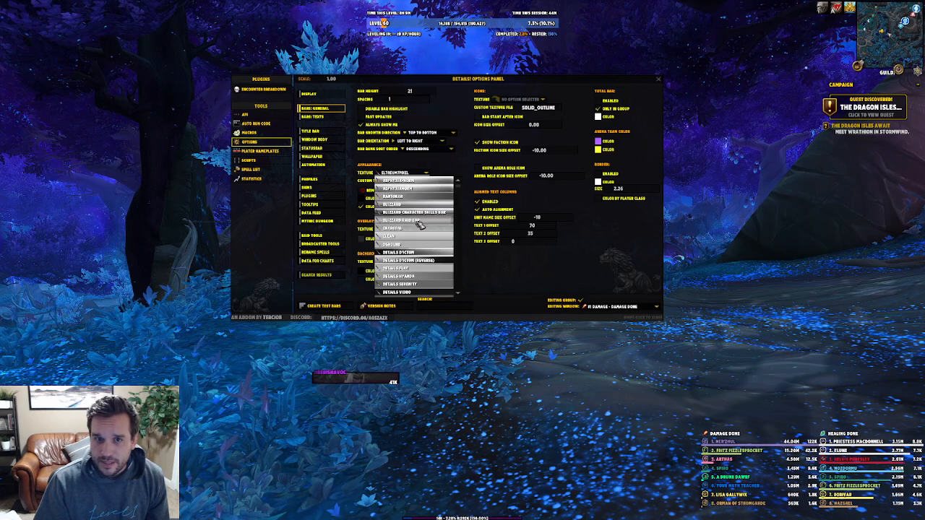
scroll(441, 260, "down", 3)
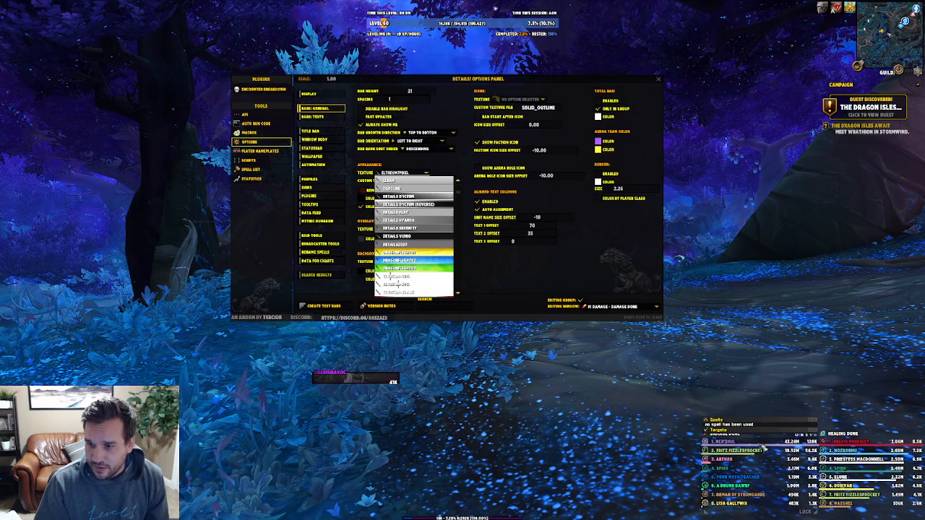
left_click_drag(457, 192, 461, 287)
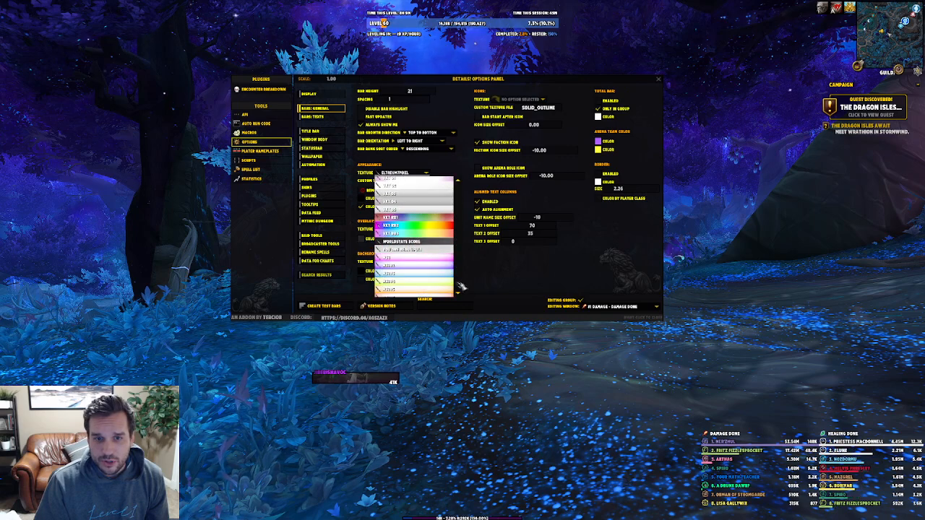
left_click(430, 265)
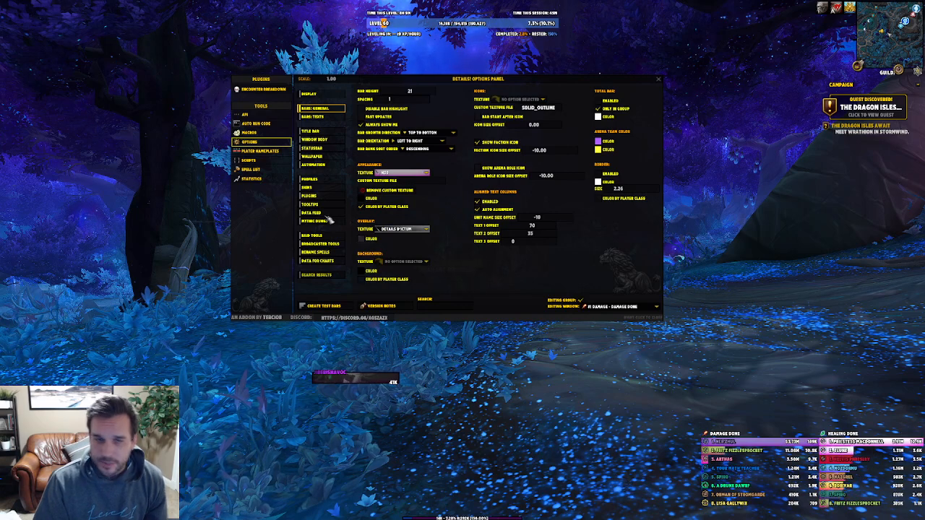
Set the Details! bar texture to Eltreum-Blank and close the options panel
left_click(426, 173)
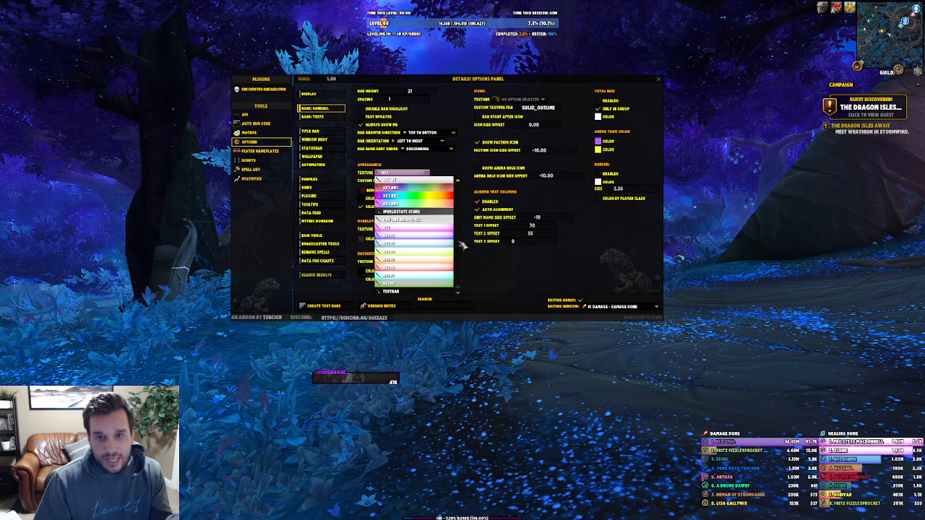
scroll(460, 218, "down", 8)
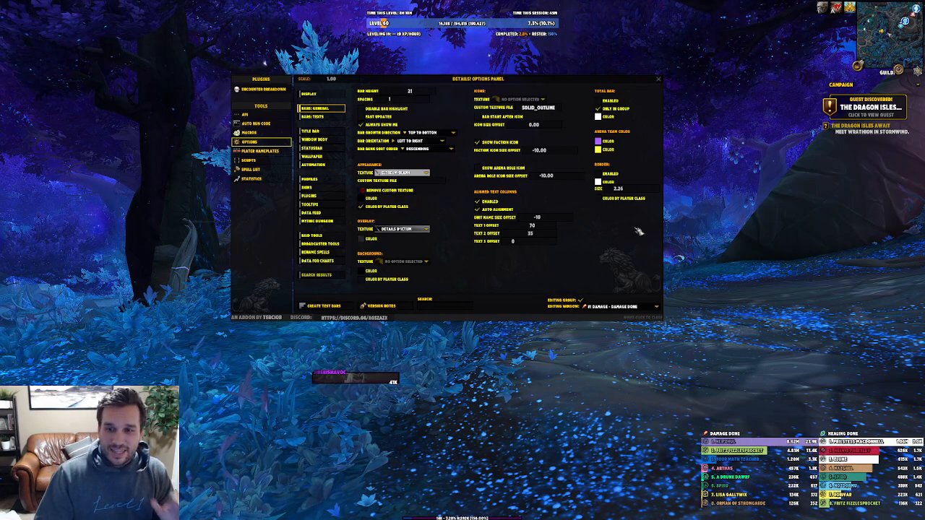
left_click(659, 81)
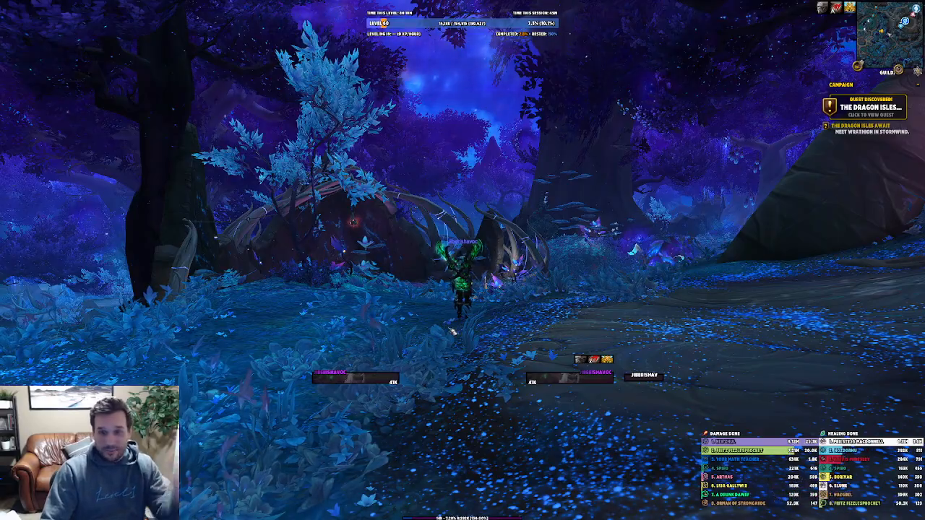
left_click_drag(431, 311, 506, 287)
key("w")
key("a")
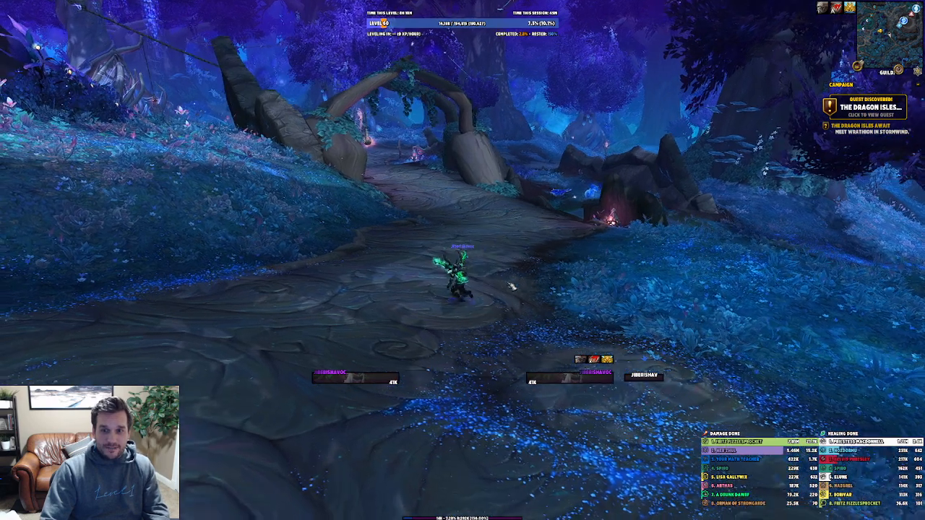